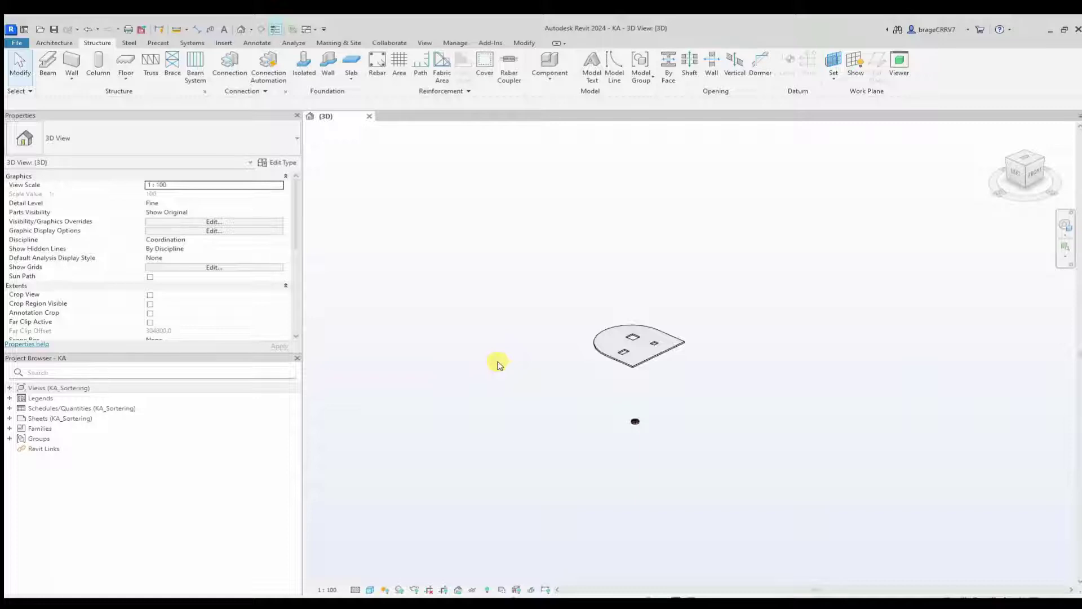
# Expand the Structure tab's Component dropdown to show Place a Component and Model In-Place.
pyautogui.click(550, 79)
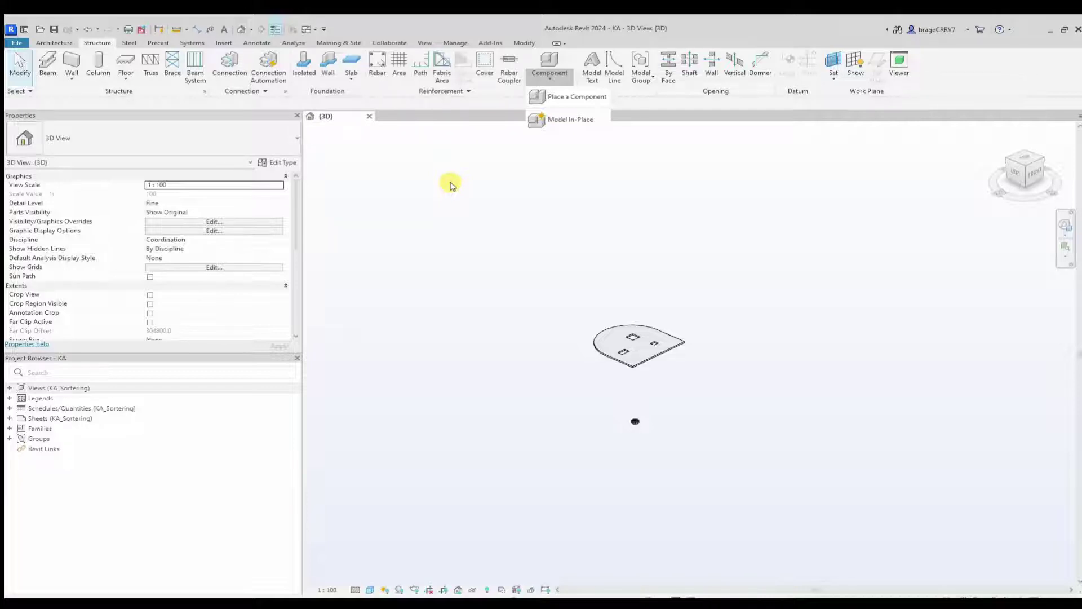
# Close the Component menu and start a new family, browsing the template list for Metric Generic Model.
pyautogui.click(563, 252)
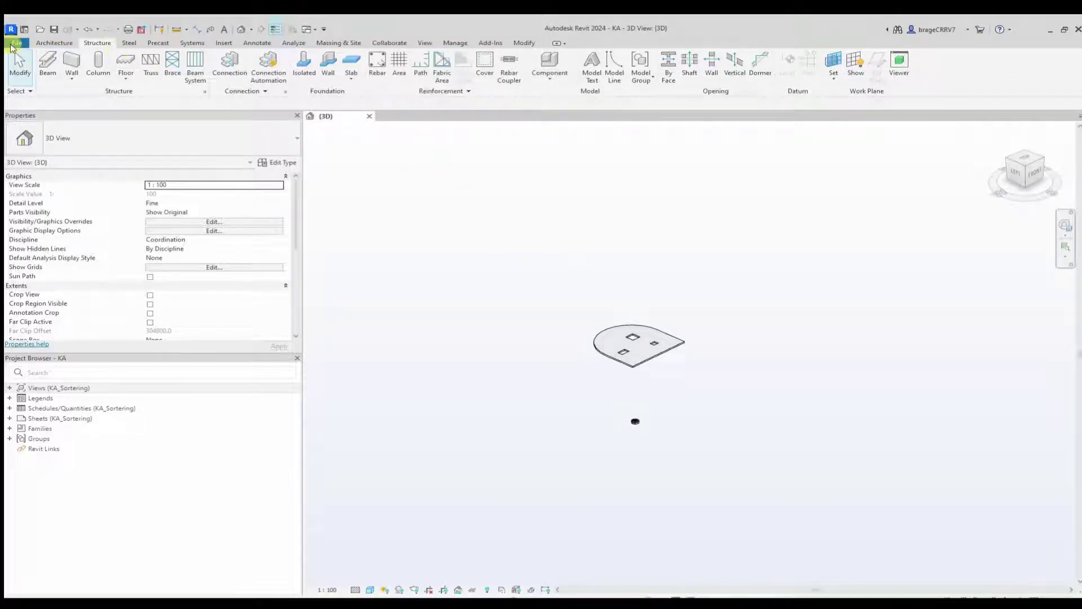
pyautogui.click(13, 45)
pyautogui.moveTo(41, 84)
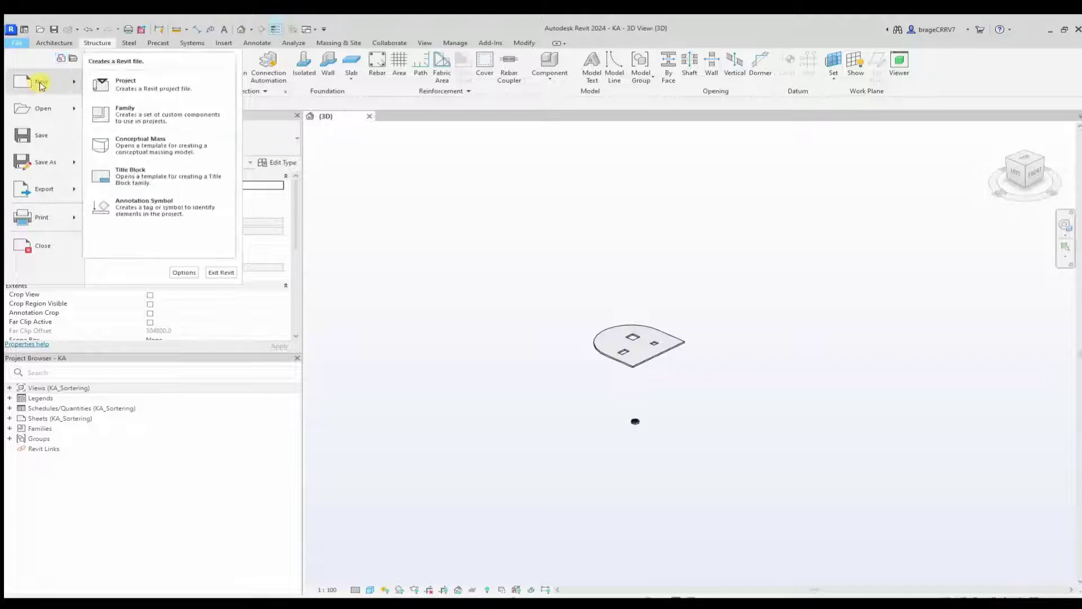
pyautogui.click(177, 113)
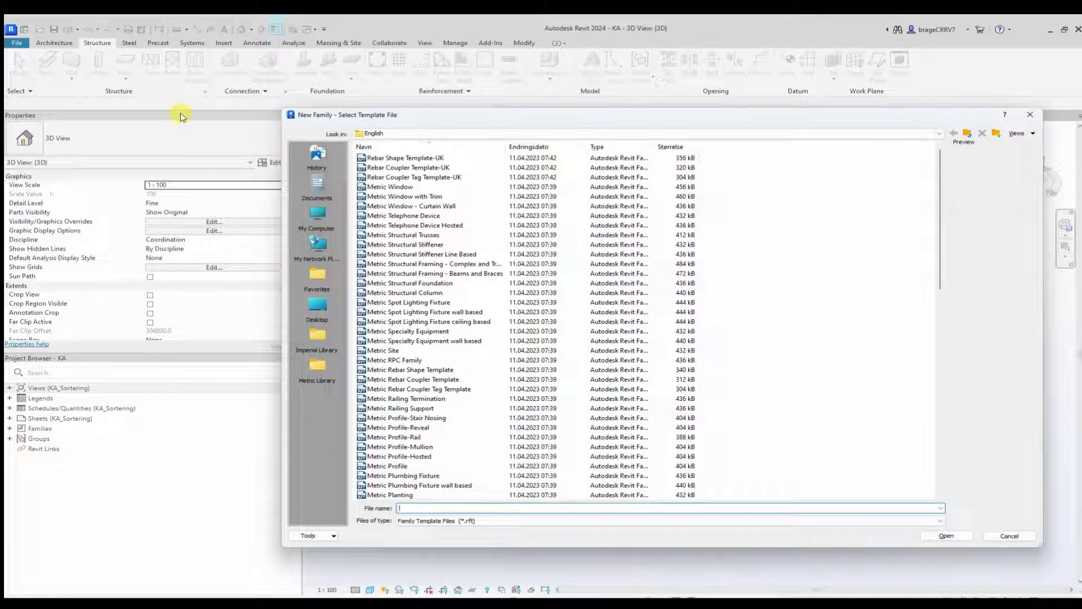
pyautogui.scroll(-3, 420, 225)
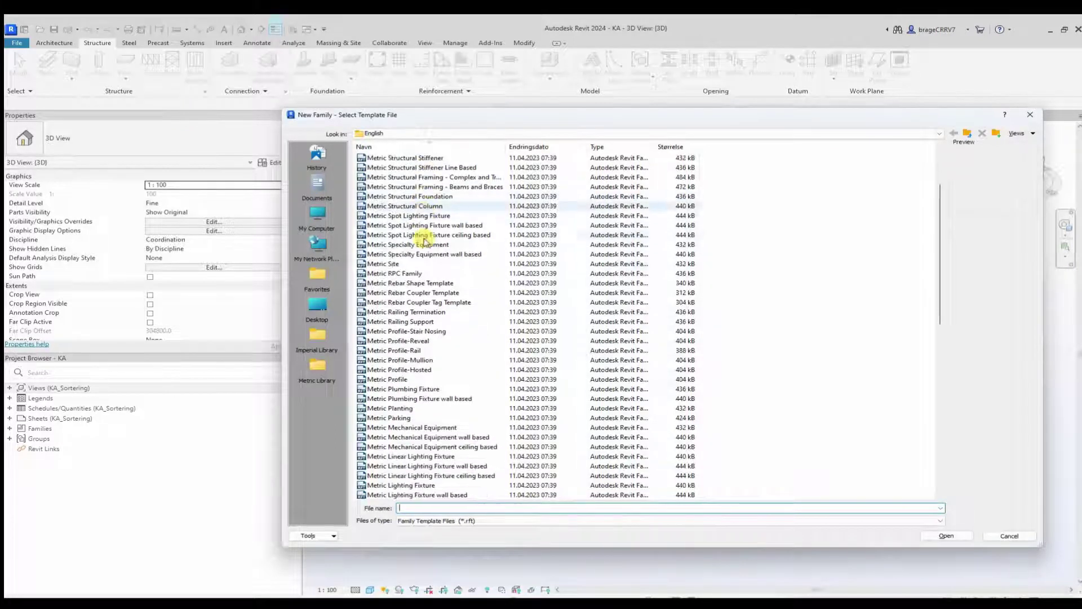
pyautogui.scroll(-18, 424, 241)
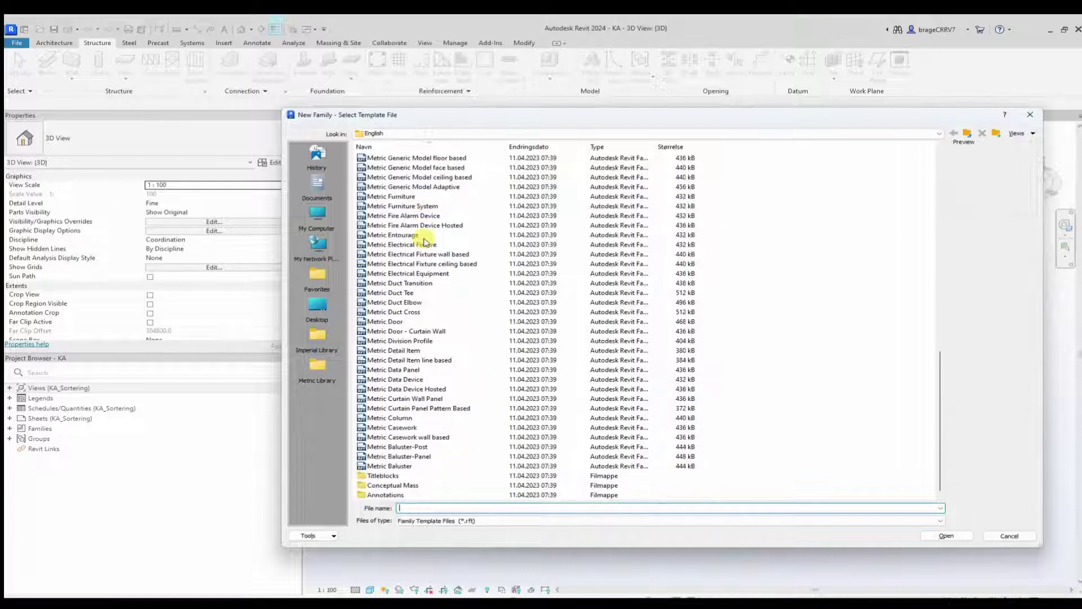
pyautogui.scroll(2, 502, 282)
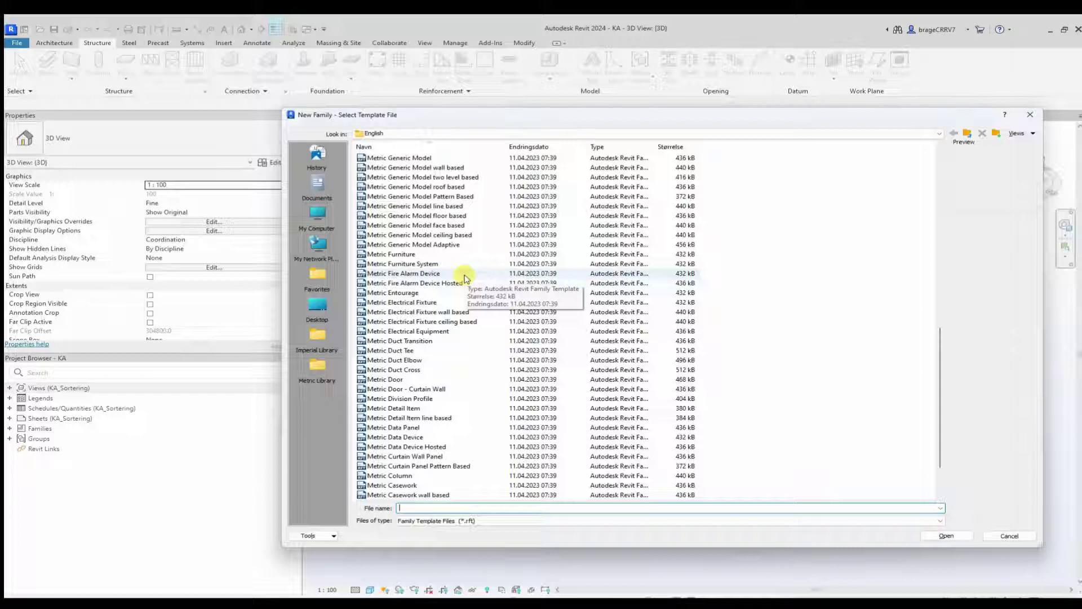
pyautogui.scroll(3, 465, 278)
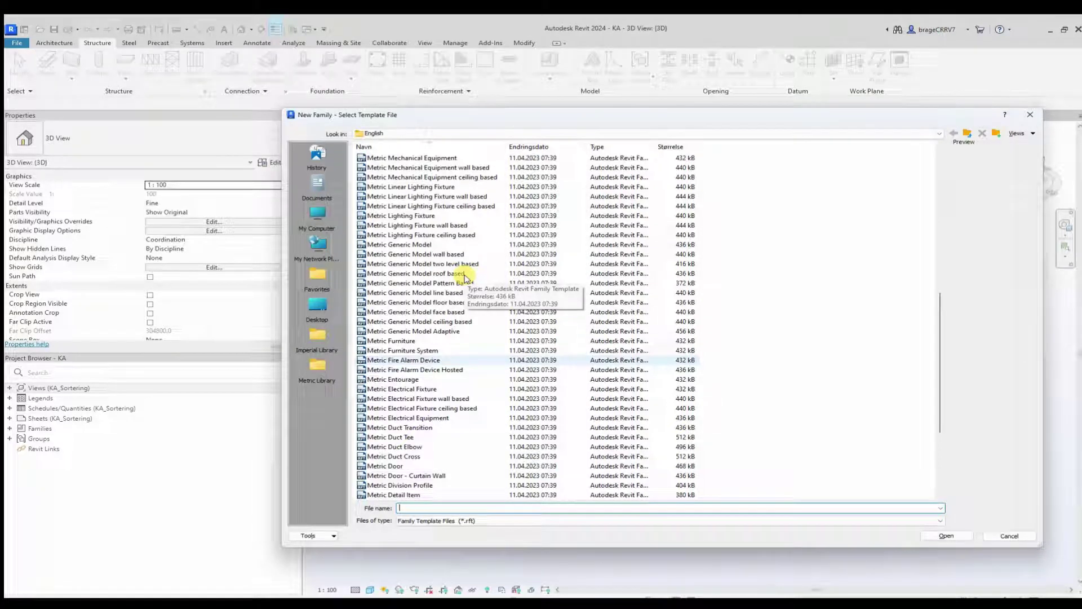
# Pick Metric Generic Model.rft and open it to create the new family Family2.
pyautogui.click(423, 246)
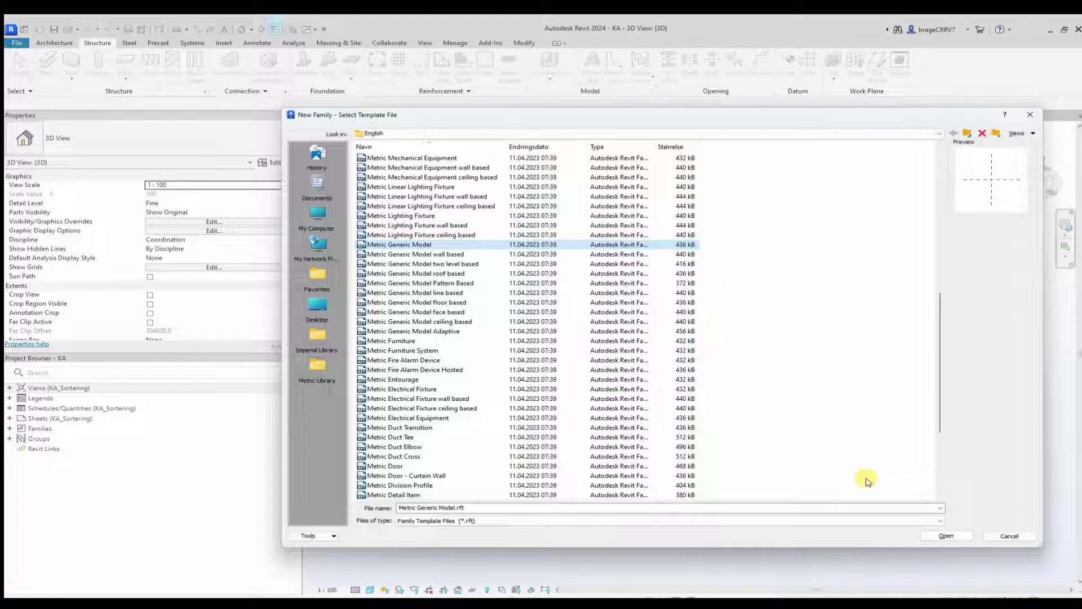
pyautogui.click(951, 536)
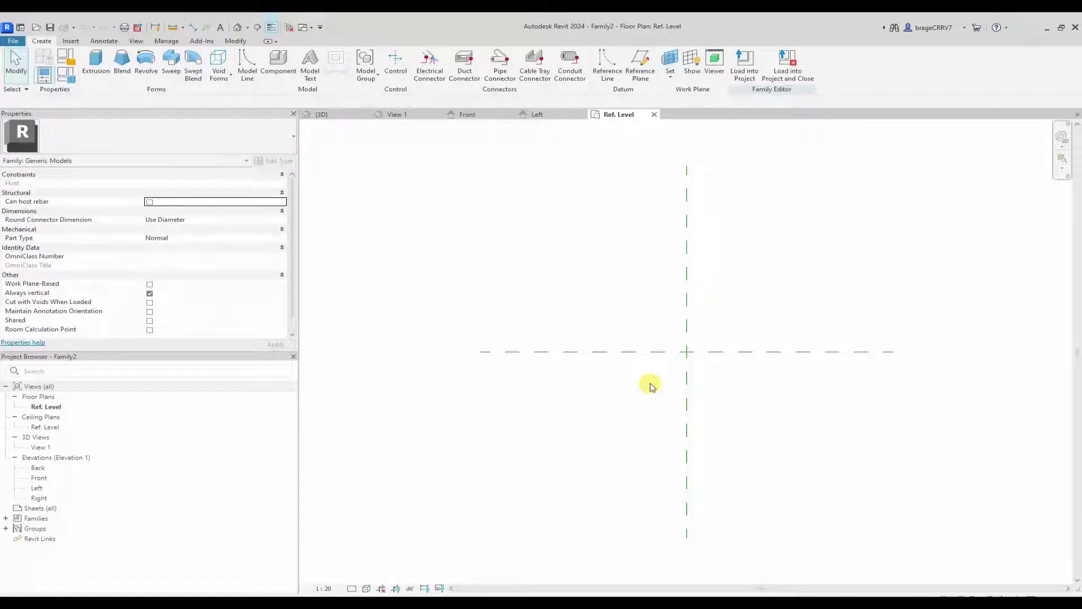
# Zoom and pan the Ref. Level plan to centre its two crossing reference planes.
pyautogui.scroll(-1, 648, 384)
pyautogui.moveTo(635, 382); pyautogui.dragTo(619, 364, button='middle')
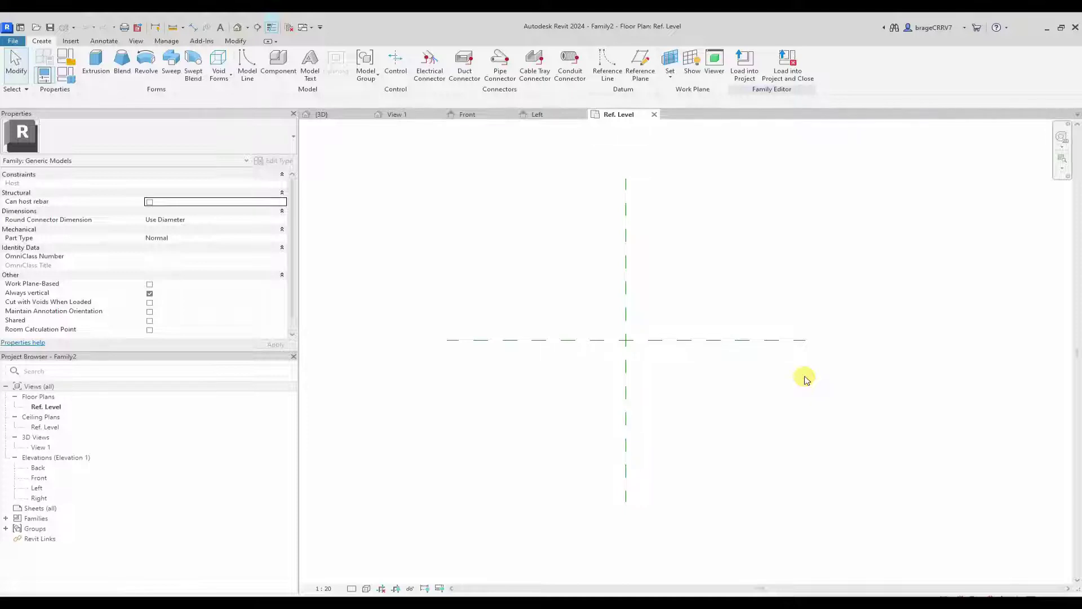
# Bring up the Polysafe concrete block sizes page (Size A 2300 × 700) beside Revit.
pyautogui.scroll(-1, 805, 379)
pyautogui.scroll(1, 758, 389)
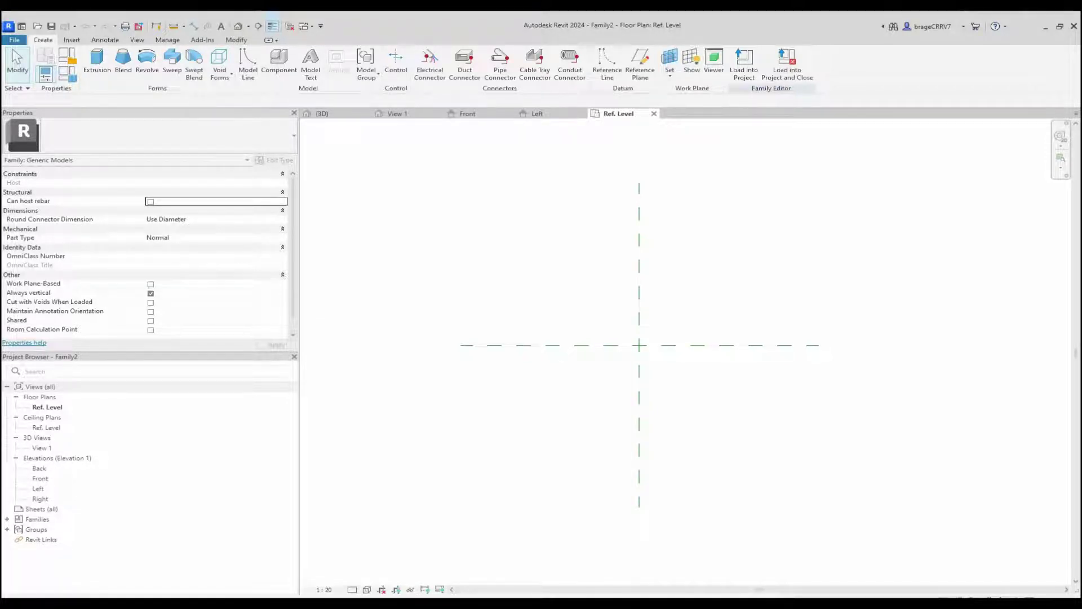
pyautogui.press('super+shift+Left')
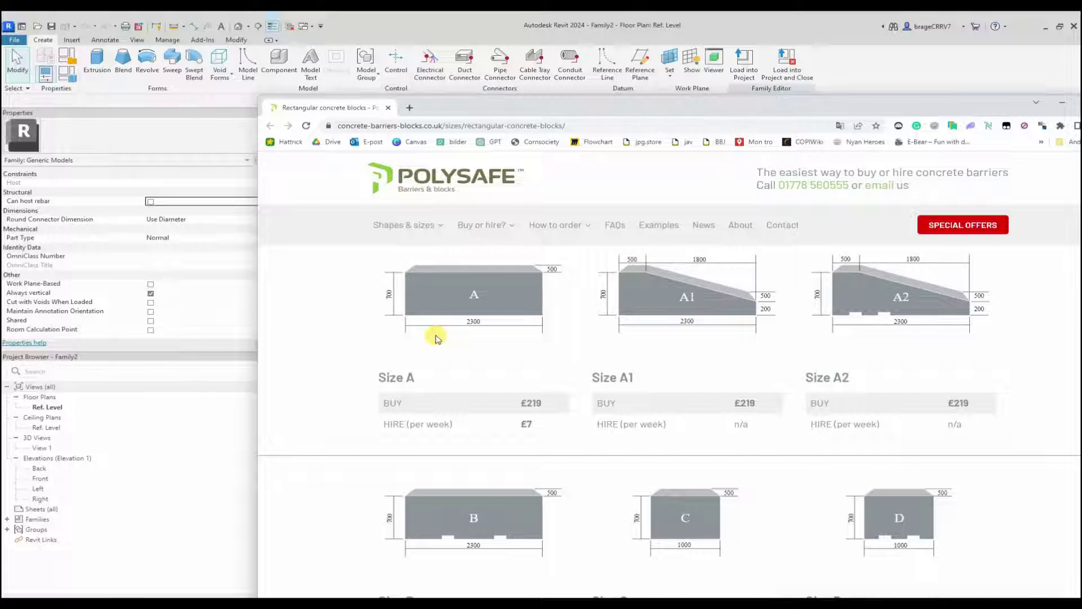
# Drag the Chrome window aside to reveal Revit's empty Ref. Level family plan.
pyautogui.moveTo(561, 113); pyautogui.dragTo(1081, 237)
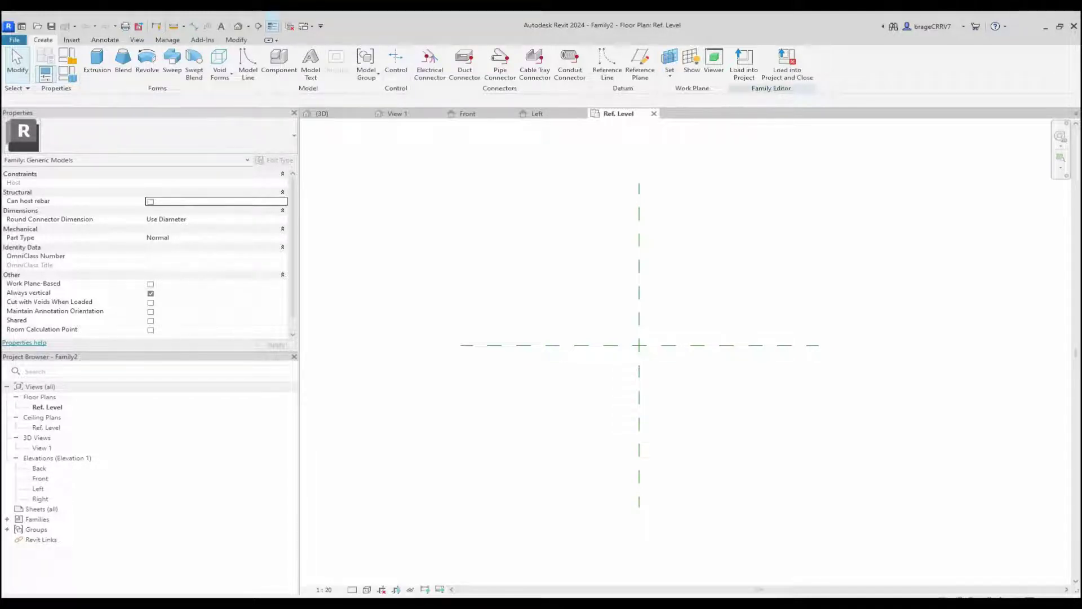
# Using RP, draw vertical reference planes to the left and right of centre.
pyautogui.moveTo(578, 320); pyautogui.dragTo(547, 289, button='middle')
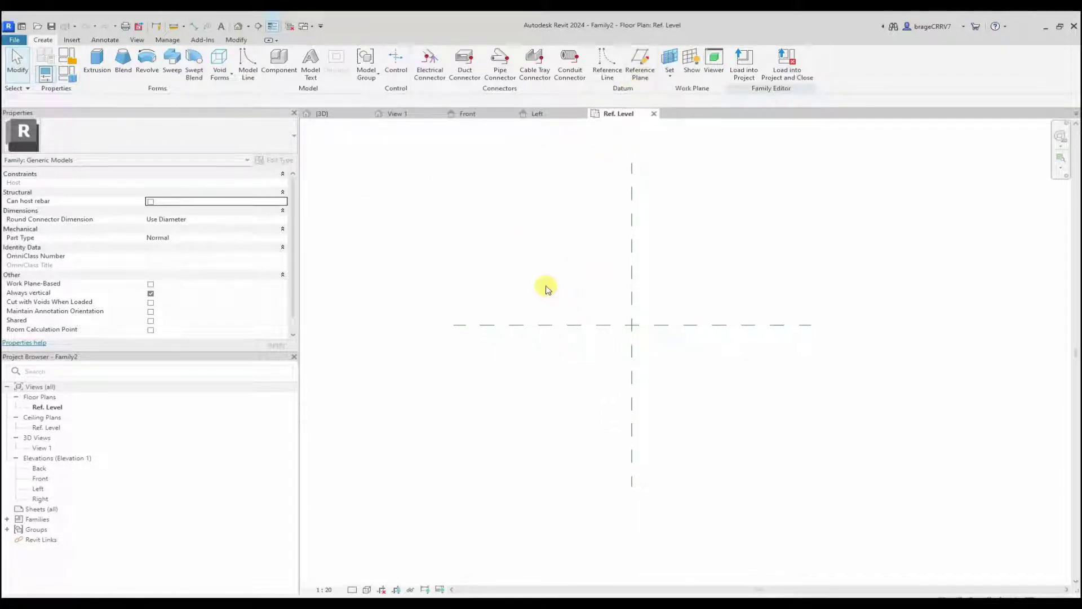
pyautogui.press('r')
pyautogui.press('p')
pyautogui.click(545, 218)
pyautogui.click(546, 448)
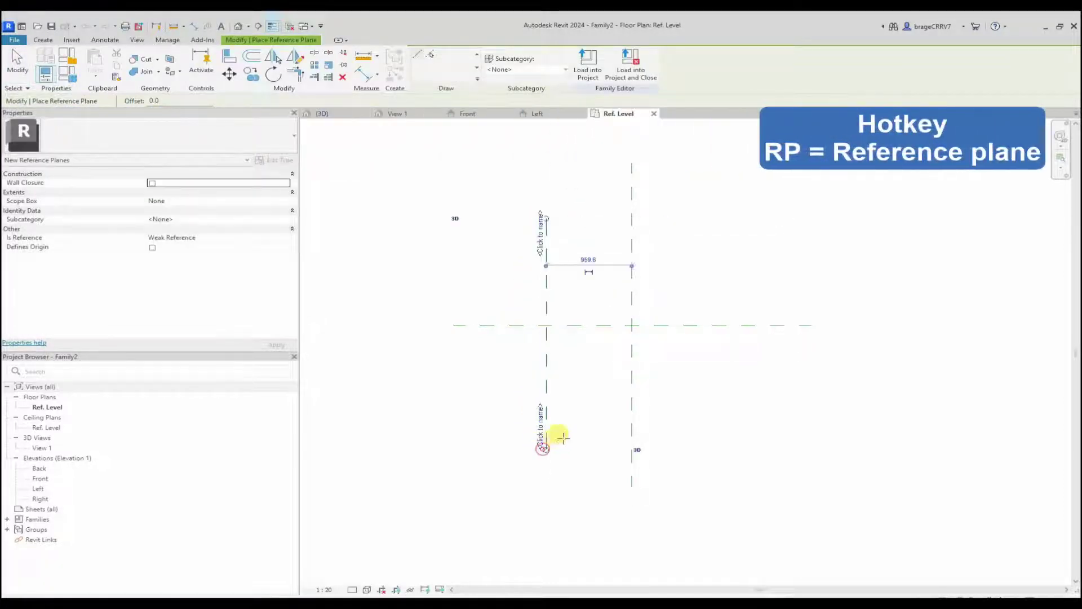
pyautogui.click(734, 221)
pyautogui.click(739, 442)
# Draw horizontal reference planes above and below centre, discarding the extra unfinished plane.
pyautogui.click(769, 262)
pyautogui.click(439, 262)
pyautogui.click(447, 417)
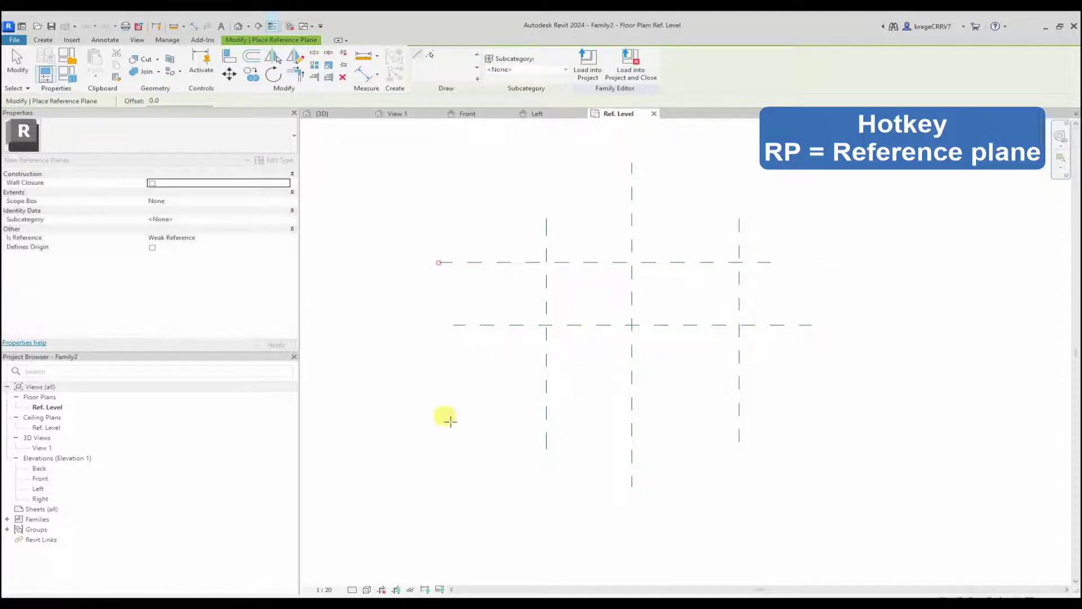
pyautogui.click(812, 417)
pyautogui.moveTo(717, 514); pyautogui.dragTo(716, 507, button='middle')
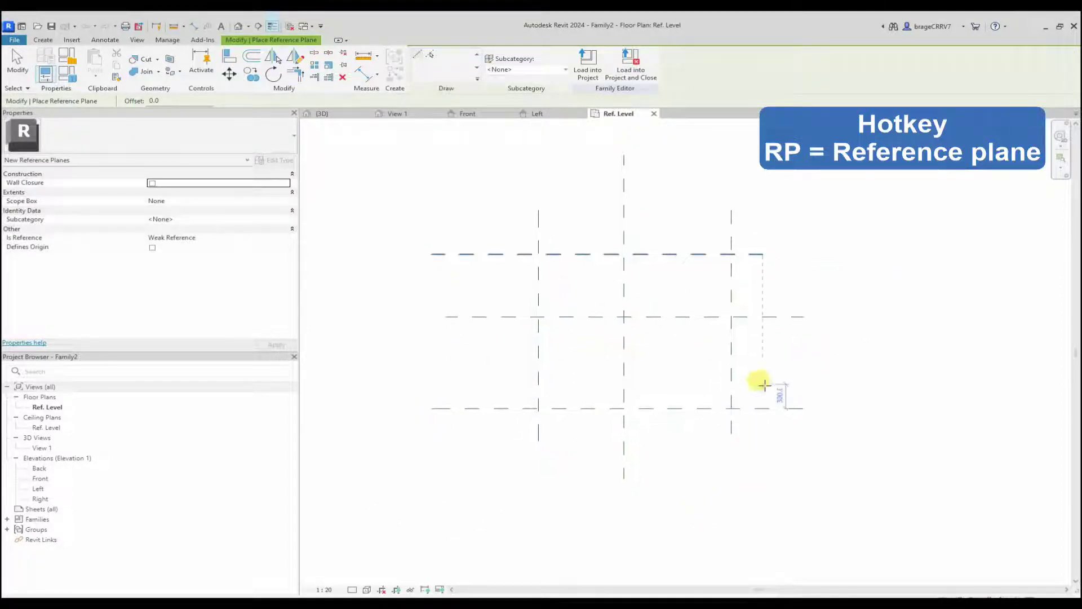
pyautogui.click(538, 441)
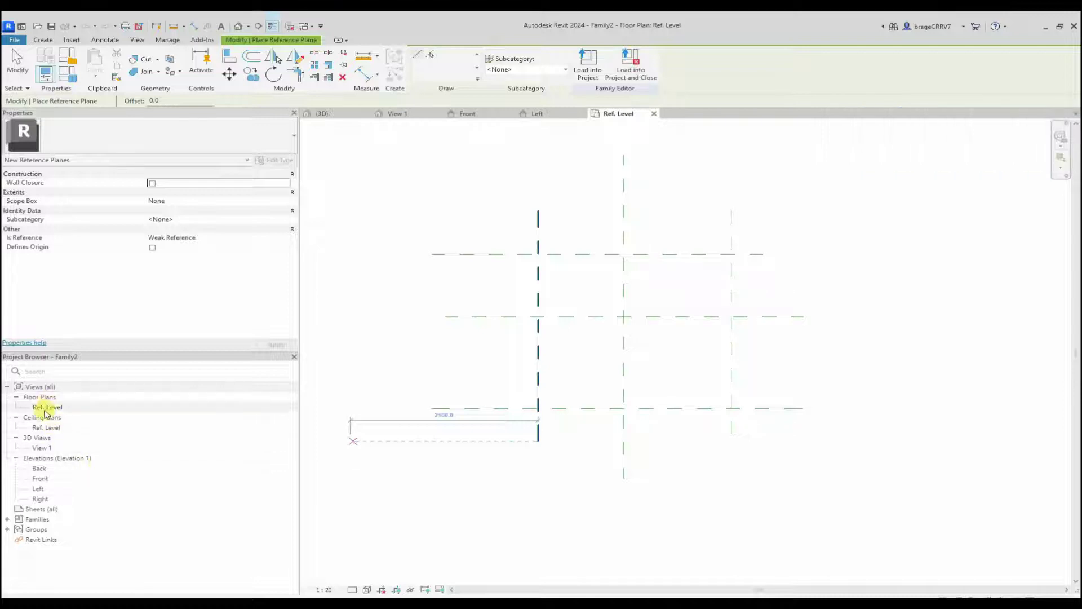
pyautogui.press('Escape')
pyautogui.moveTo(702, 480); pyautogui.dragTo(684, 478, button='middle')
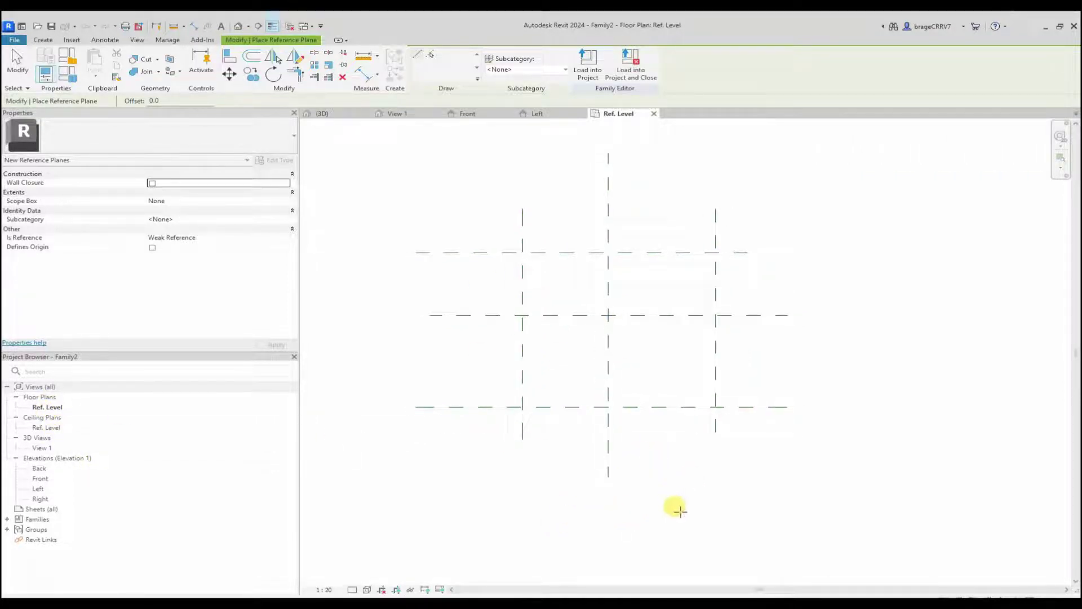
pyautogui.moveTo(686, 514); pyautogui.dragTo(689, 511, button='middle')
pyautogui.press('Escape')
pyautogui.moveTo(483, 307); pyautogui.dragTo(482, 326, button='middle')
# With DI, dimension the vertical planes as an EQ string plus a 2400 overall width.
pyautogui.press('d')
pyautogui.press('i')
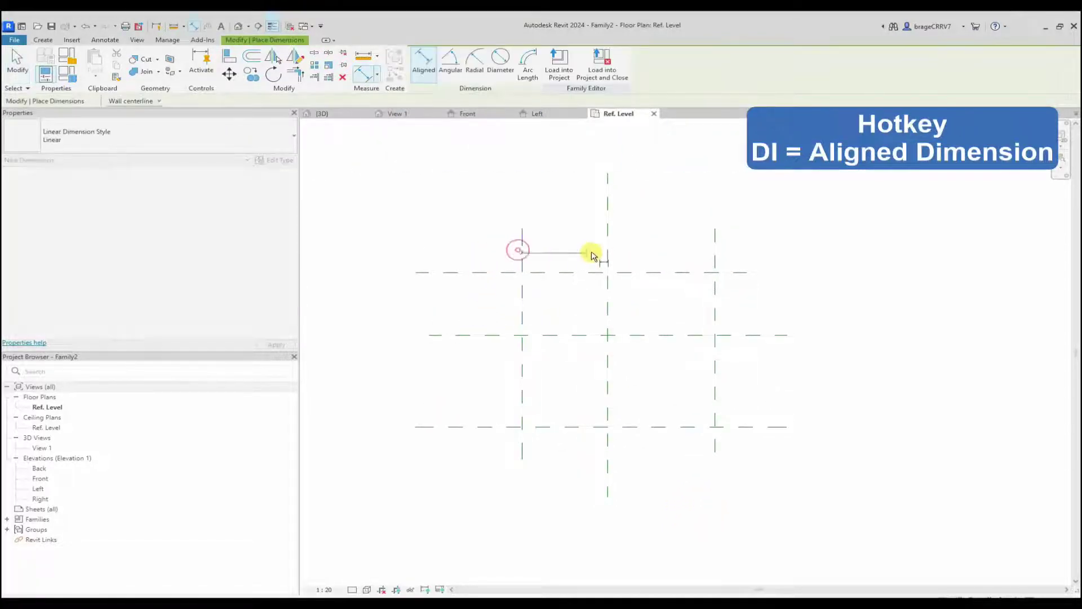
pyautogui.click(606, 251)
pyautogui.click(522, 249)
pyautogui.click(715, 251)
pyautogui.click(629, 251)
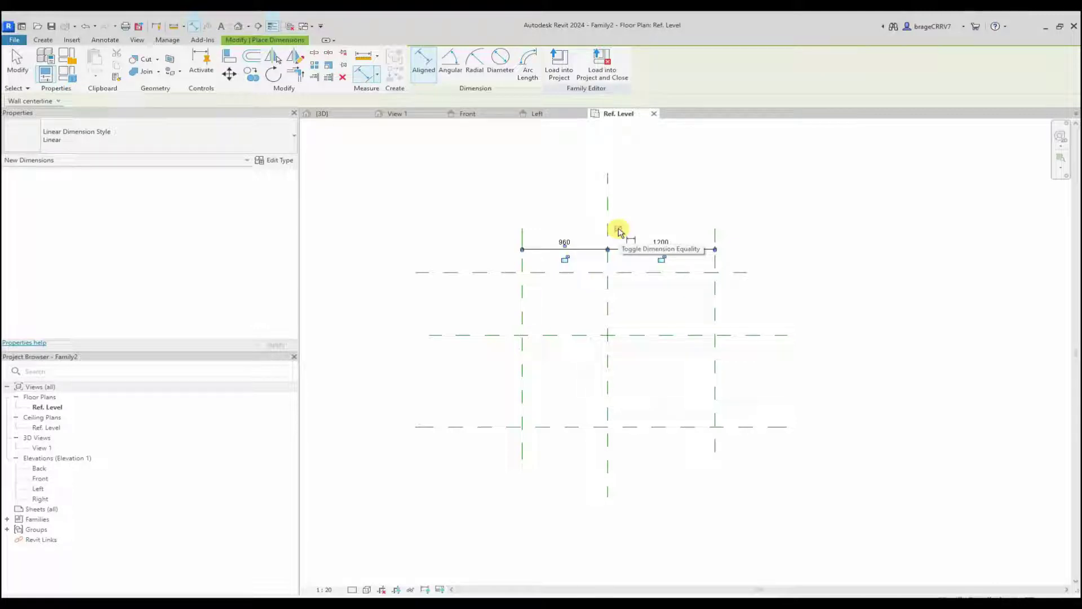
pyautogui.click(618, 232)
pyautogui.click(500, 230)
pyautogui.click(714, 234)
pyautogui.click(641, 222)
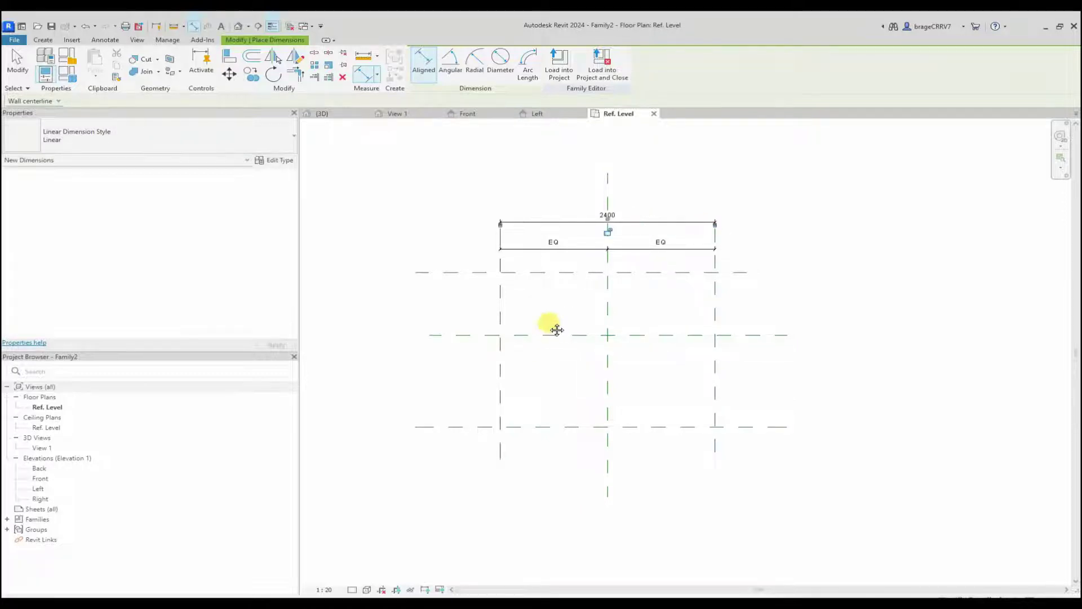
# Dimension the horizontal planes as an EQ string plus a 1538 overall depth.
pyautogui.click(556, 271)
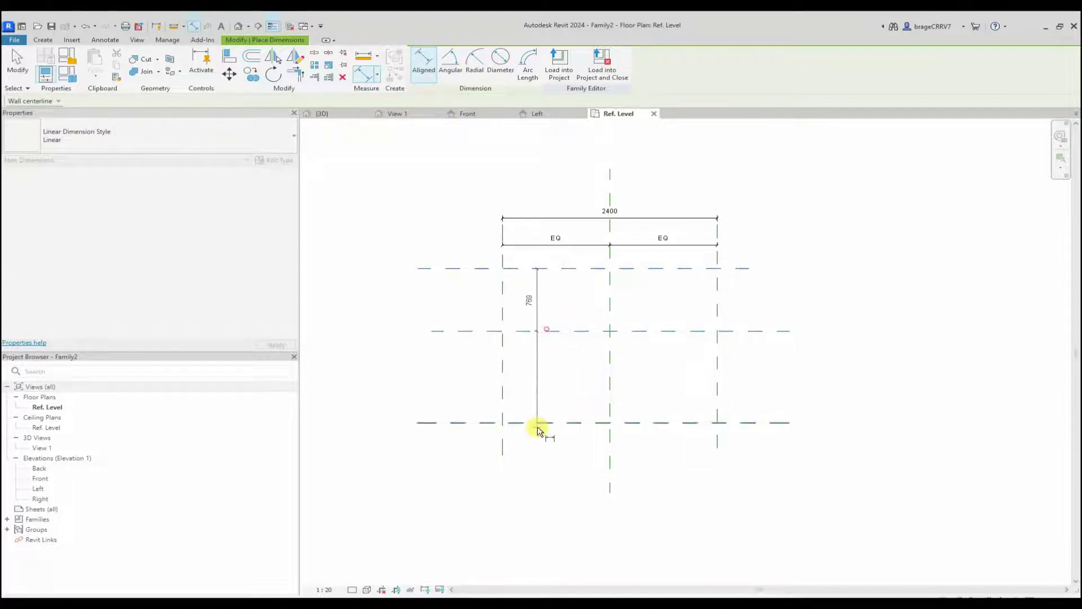
pyautogui.click(537, 424)
pyautogui.click(466, 349)
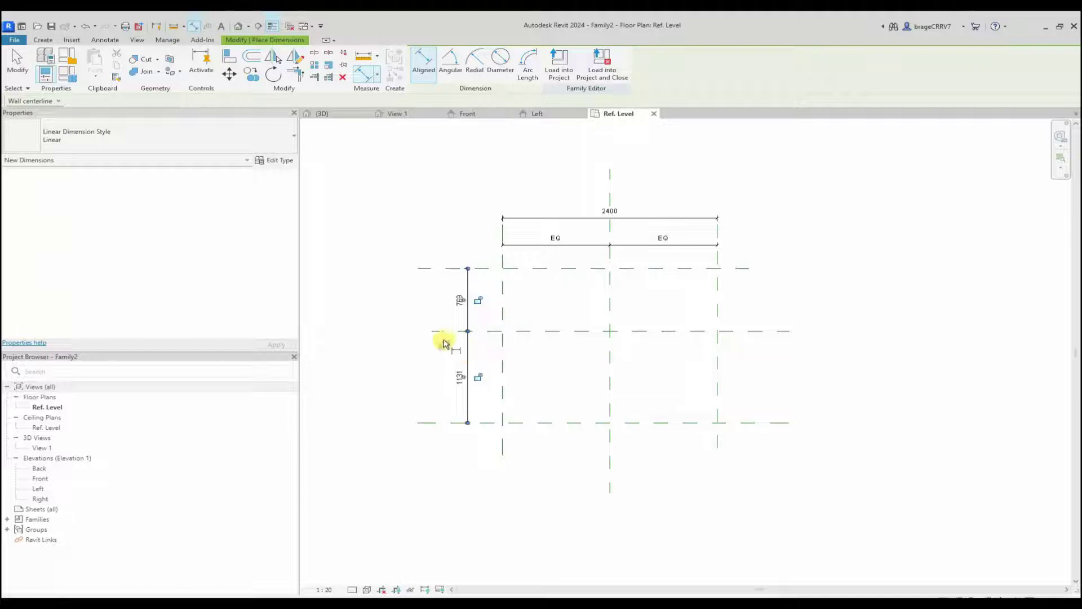
pyautogui.click(440, 341)
pyautogui.click(441, 268)
pyautogui.click(451, 393)
pyautogui.click(432, 293)
pyautogui.press('Escape')
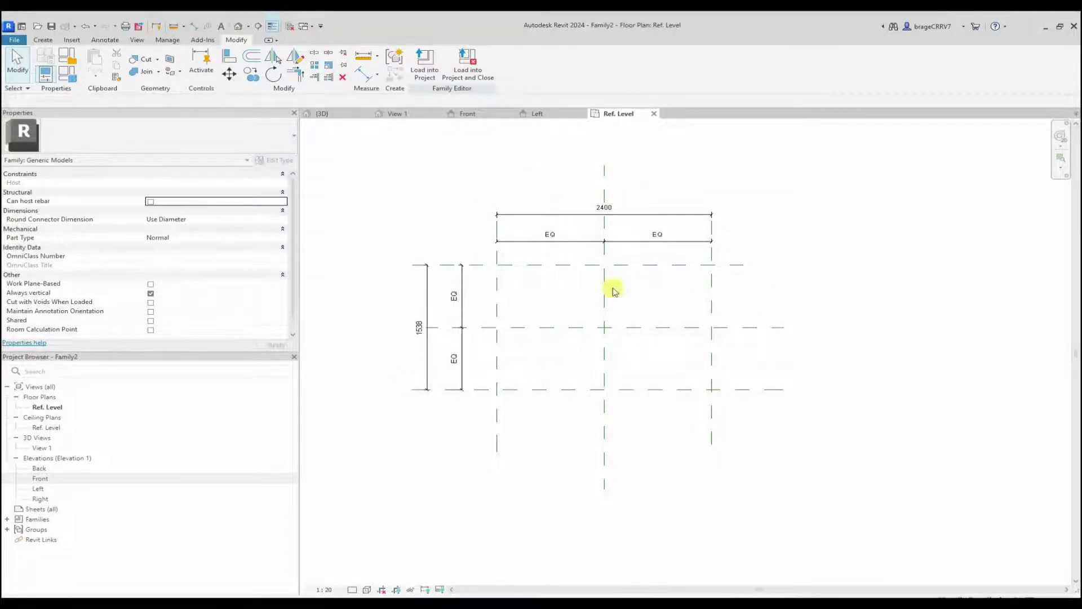
# Select the 2400 width dimension and create a new label parameter named Length.
pyautogui.click(653, 214)
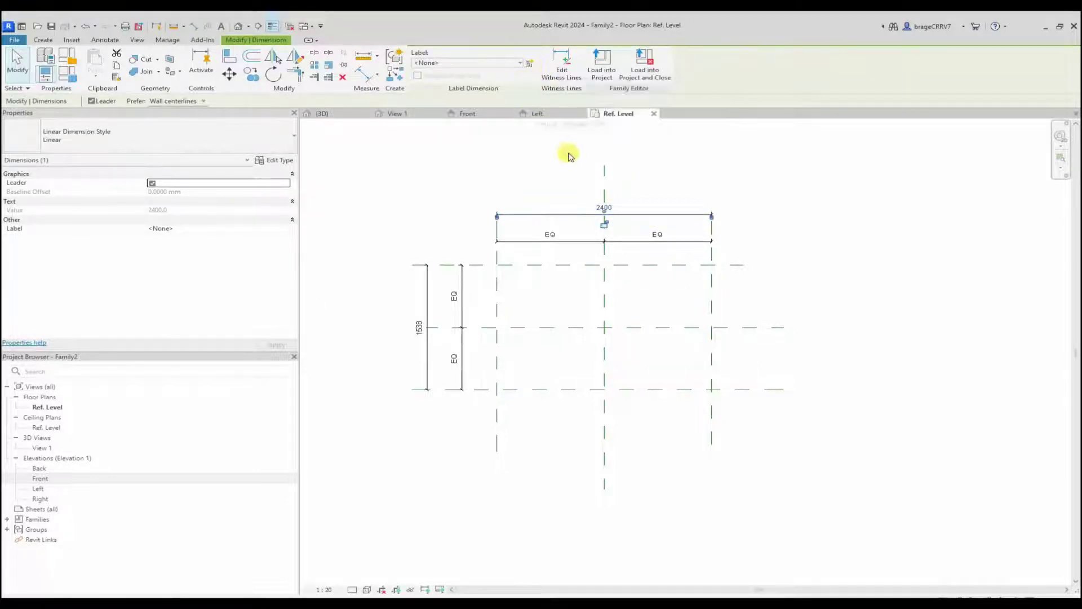
pyautogui.click(821, 218)
pyautogui.click(626, 215)
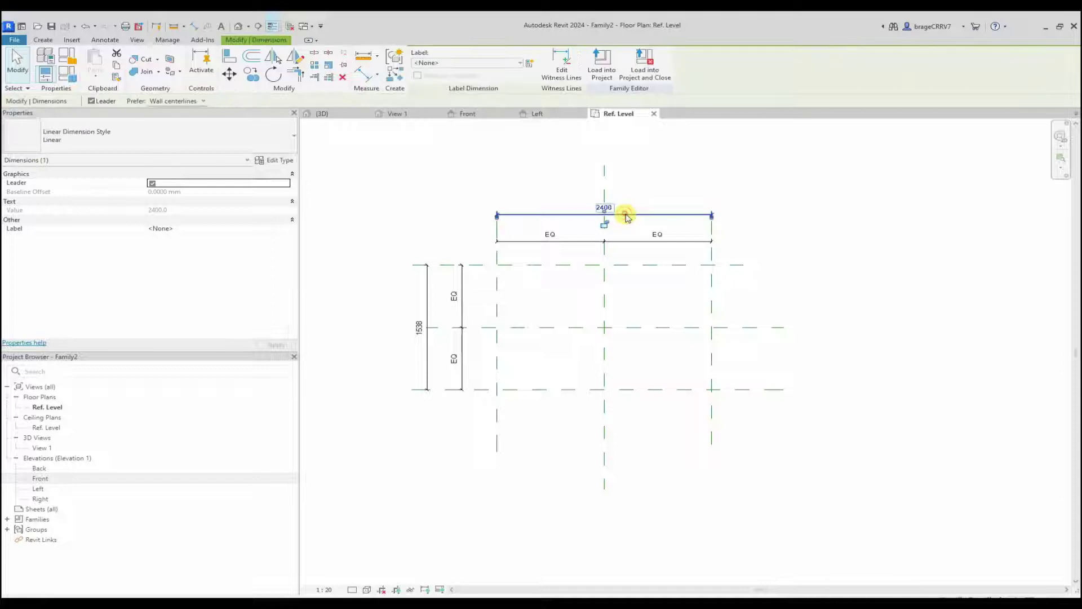
pyautogui.click(529, 64)
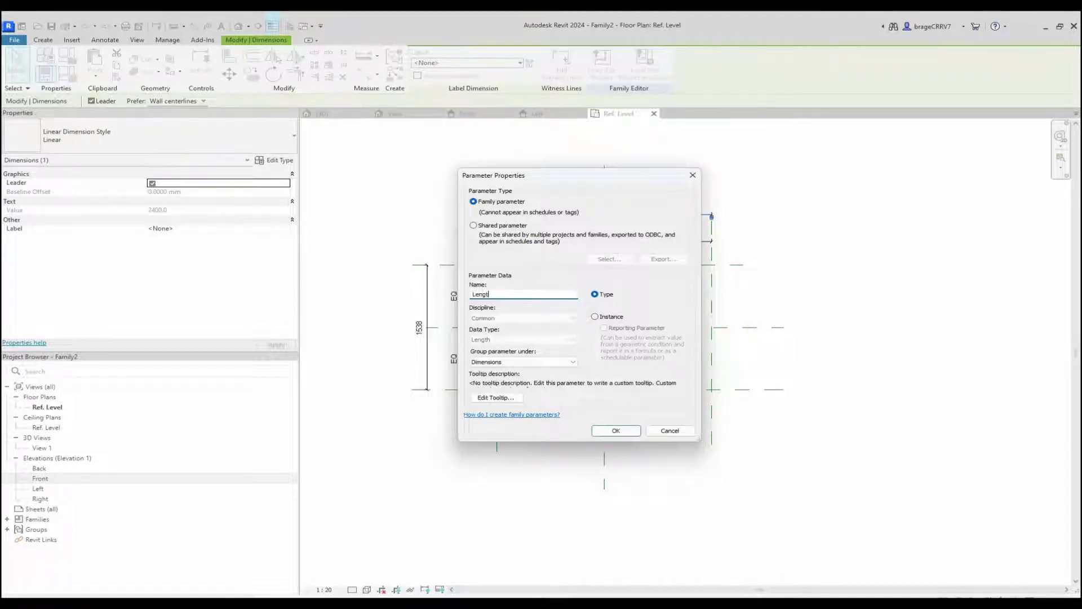
# Make Length an instance parameter, confirm it, and reselect the labelled dimension.
pyautogui.click(594, 317)
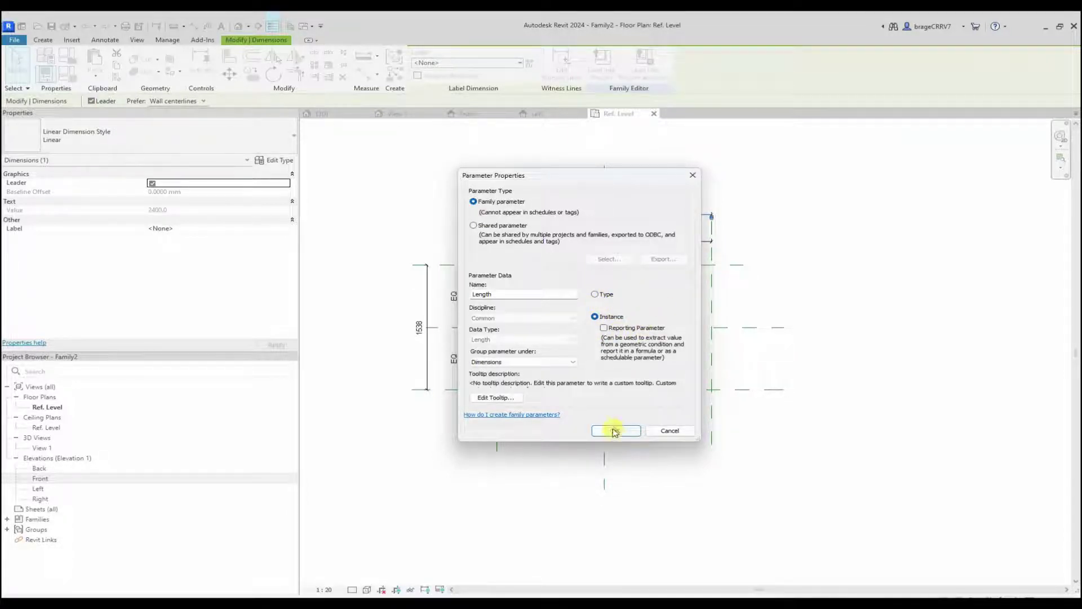
pyautogui.click(614, 429)
pyautogui.click(555, 476)
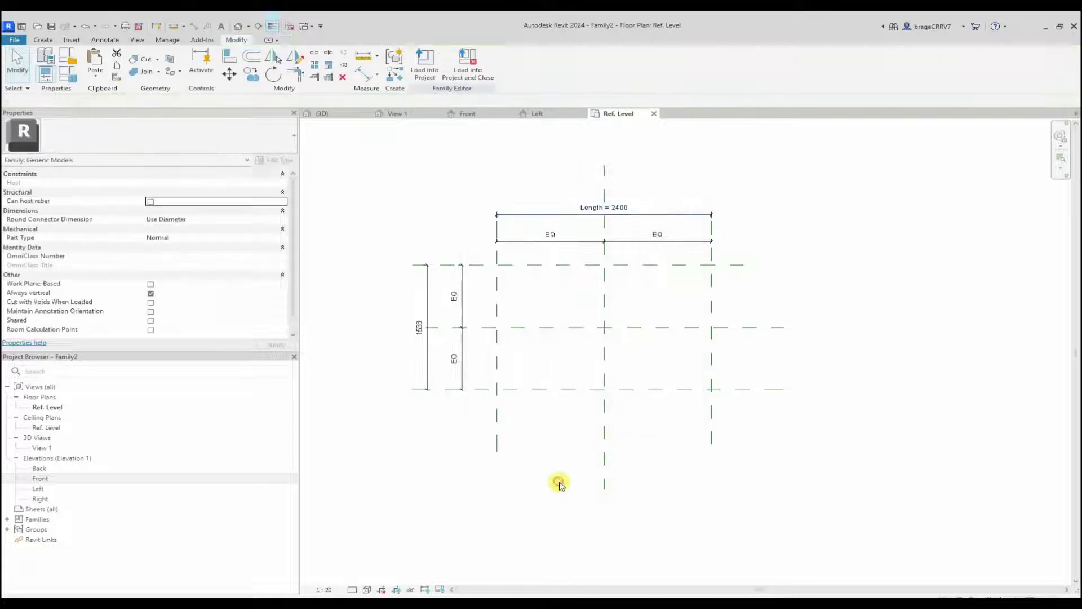
pyautogui.click(580, 213)
pyautogui.click(490, 167)
pyautogui.click(608, 218)
# Flex the Length dimension to 3000, then set it to 2000.
pyautogui.click(616, 208)
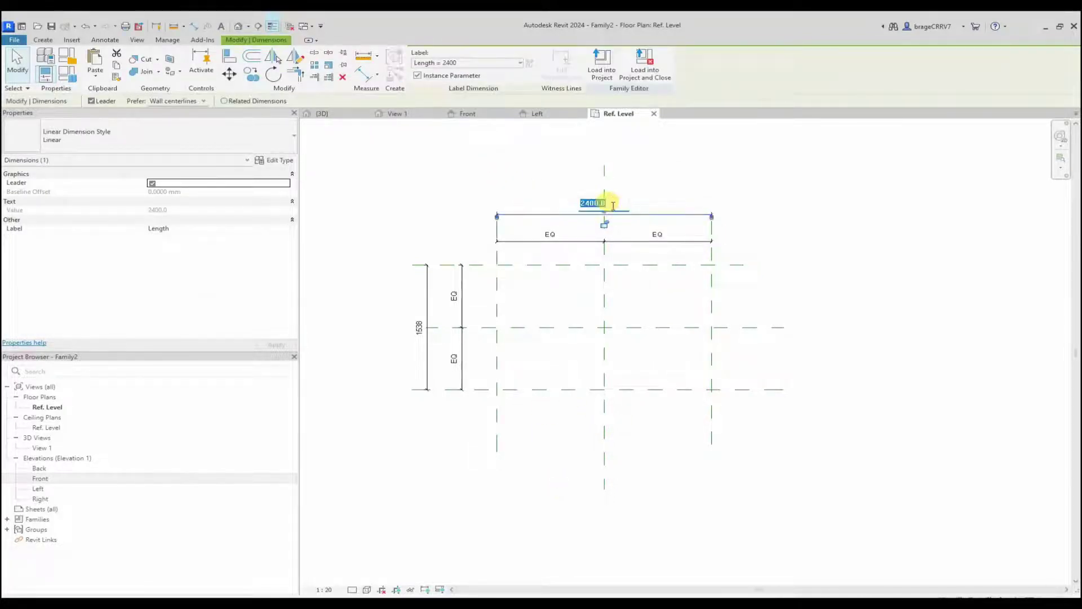
pyautogui.write('3000')
pyautogui.press('Return')
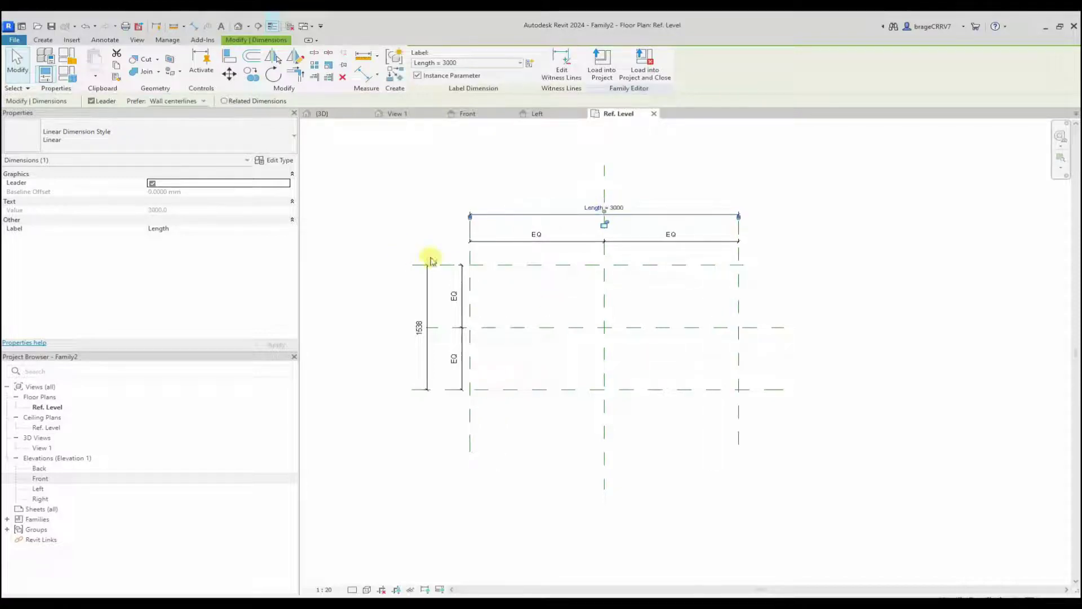
pyautogui.click(622, 208)
pyautogui.write('2000')
pyautogui.press('Return')
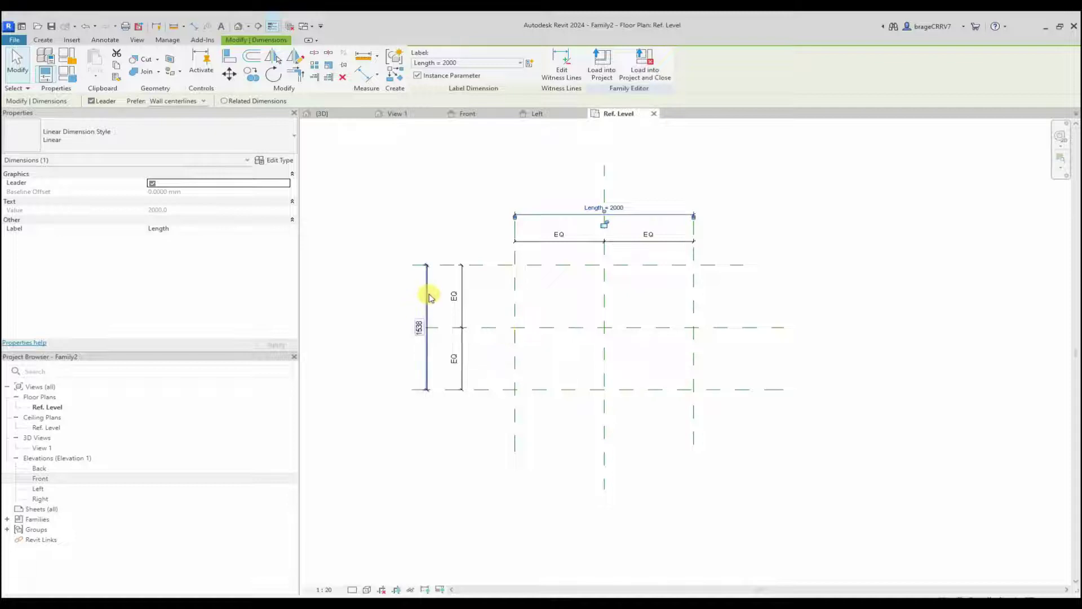
pyautogui.click(427, 294)
# Label the 1538 vertical dimension with a new instance parameter named Width.
pyautogui.click(529, 63)
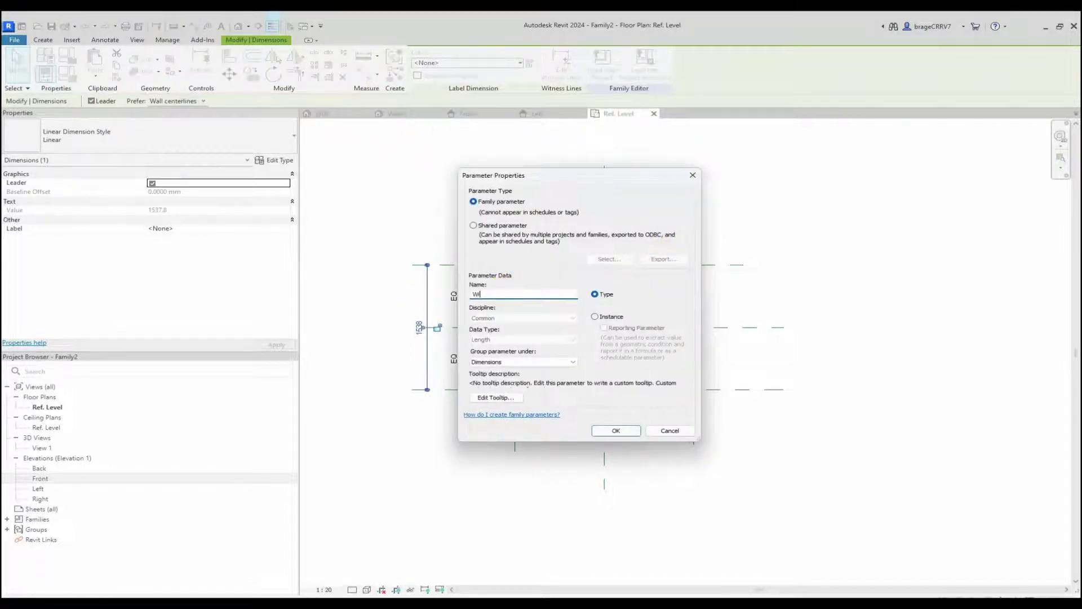
pyautogui.write('Width')
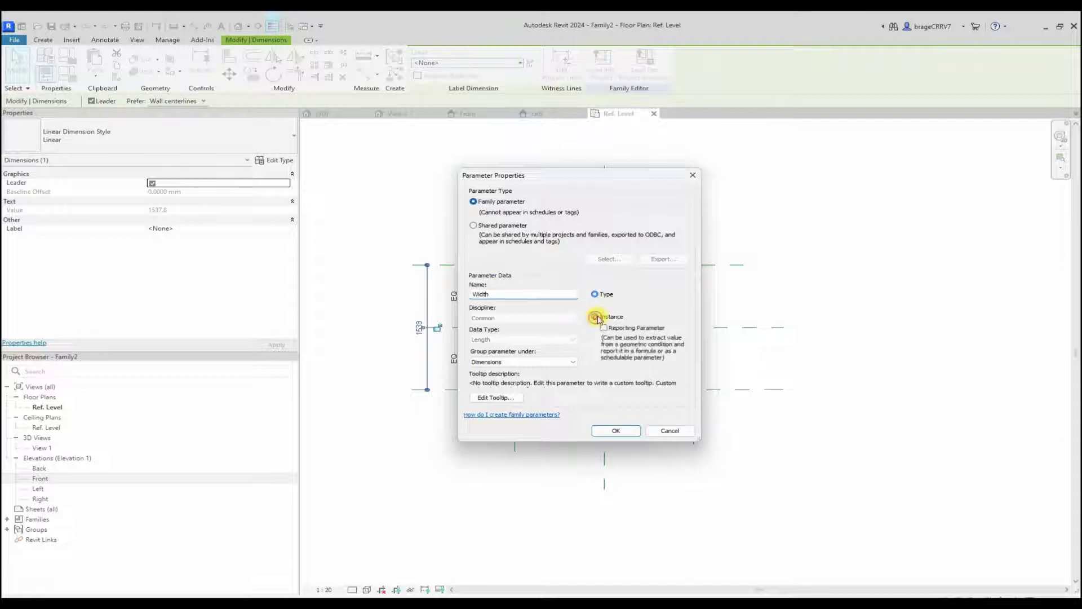
pyautogui.click(616, 430)
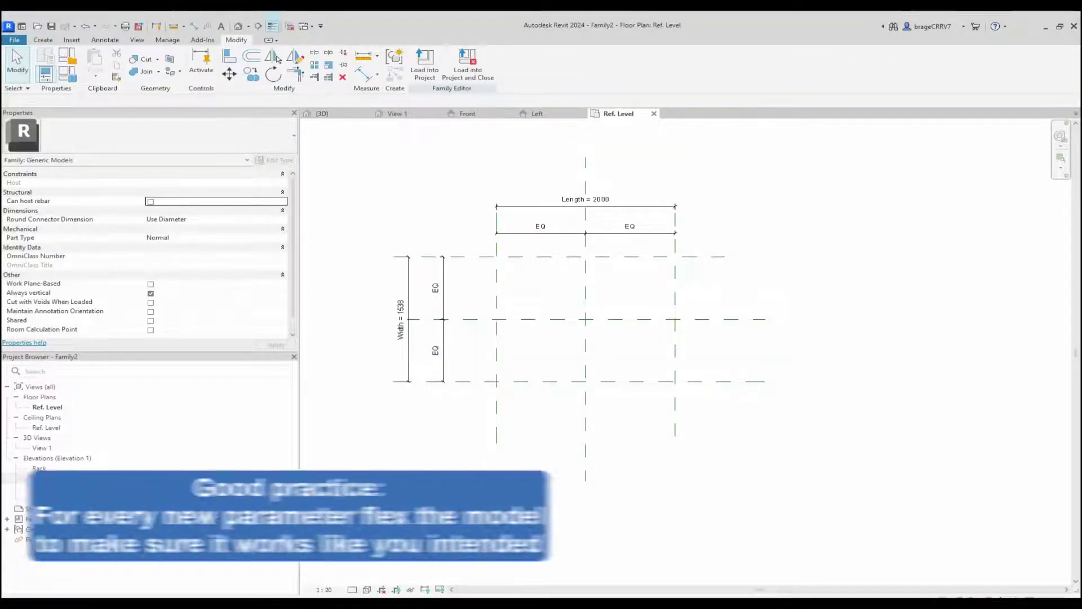
# Check Family Types to confirm Length and Width are both listed.
pyautogui.moveTo(457, 259); pyautogui.dragTo(439, 225, button='middle')
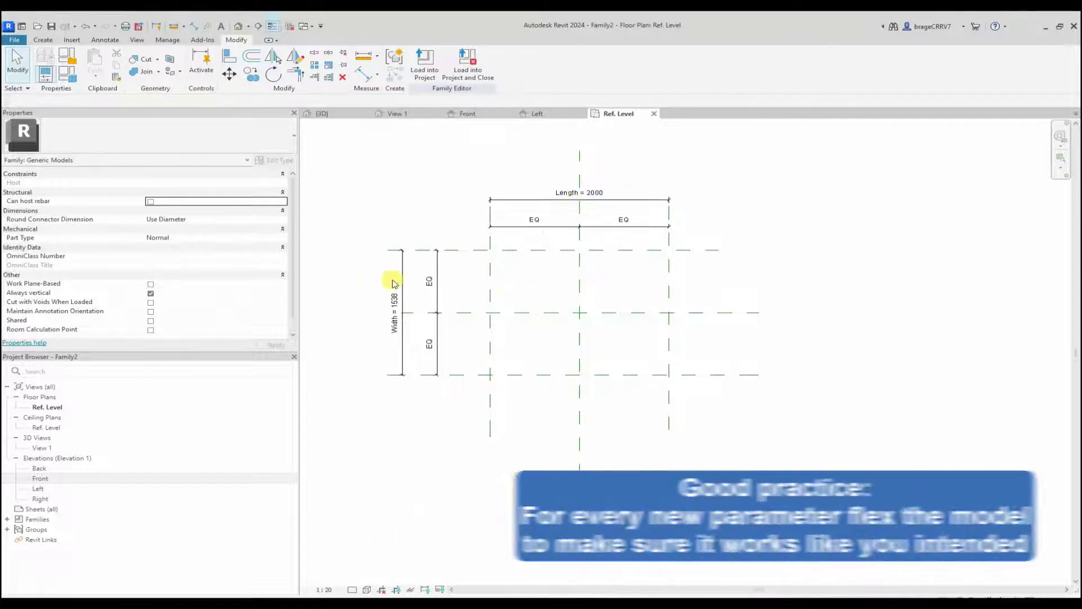
pyautogui.moveTo(411, 211); pyautogui.dragTo(406, 213, button='middle')
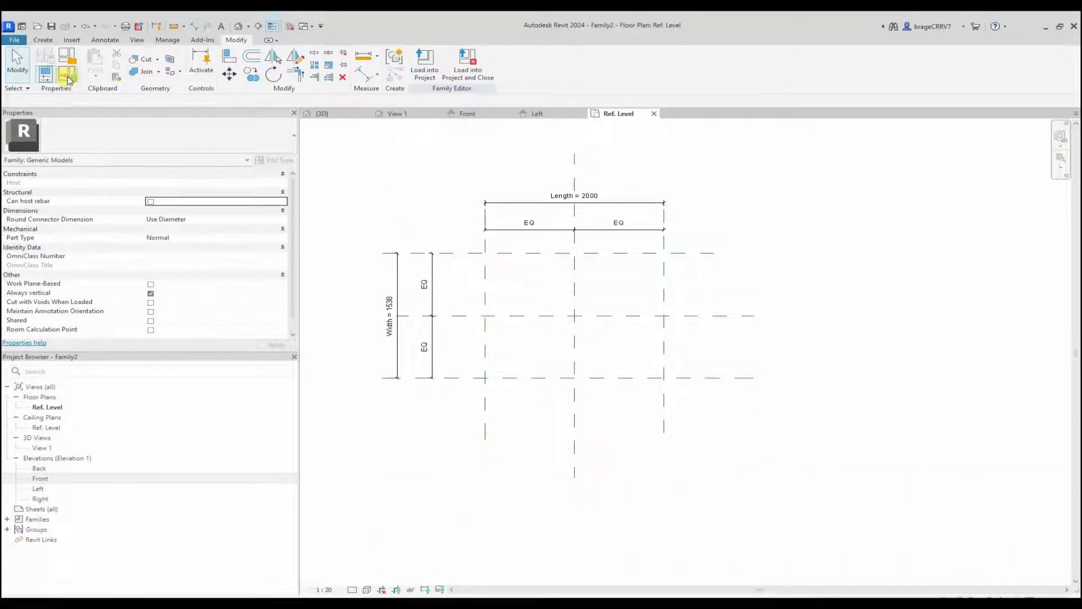
pyautogui.click(67, 79)
pyautogui.click(880, 163)
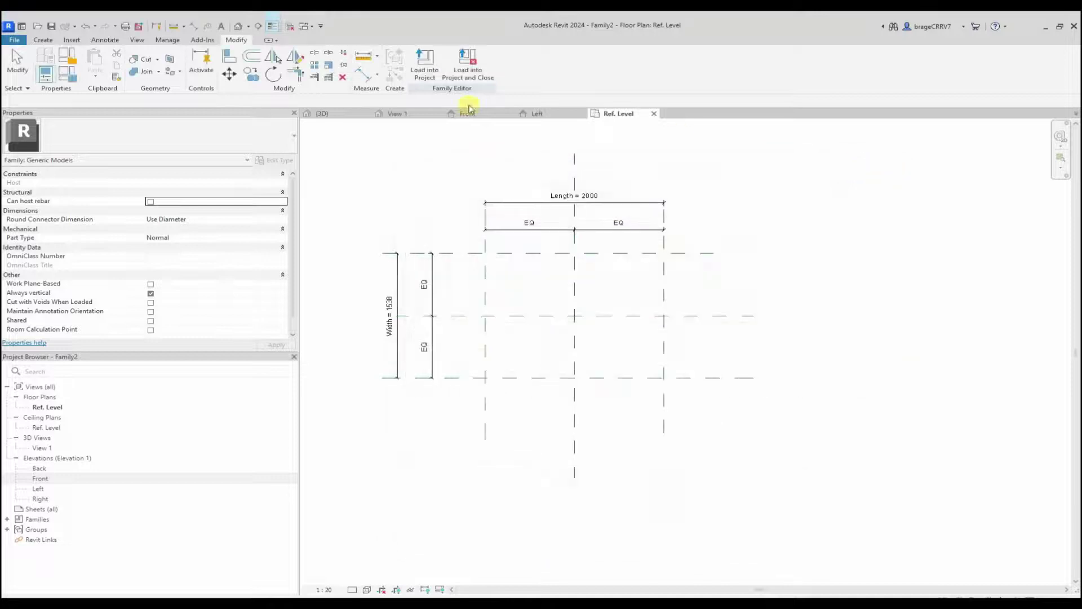
# Open Family Types and reposition and resize the window so all values are visible.
pyautogui.click(67, 79)
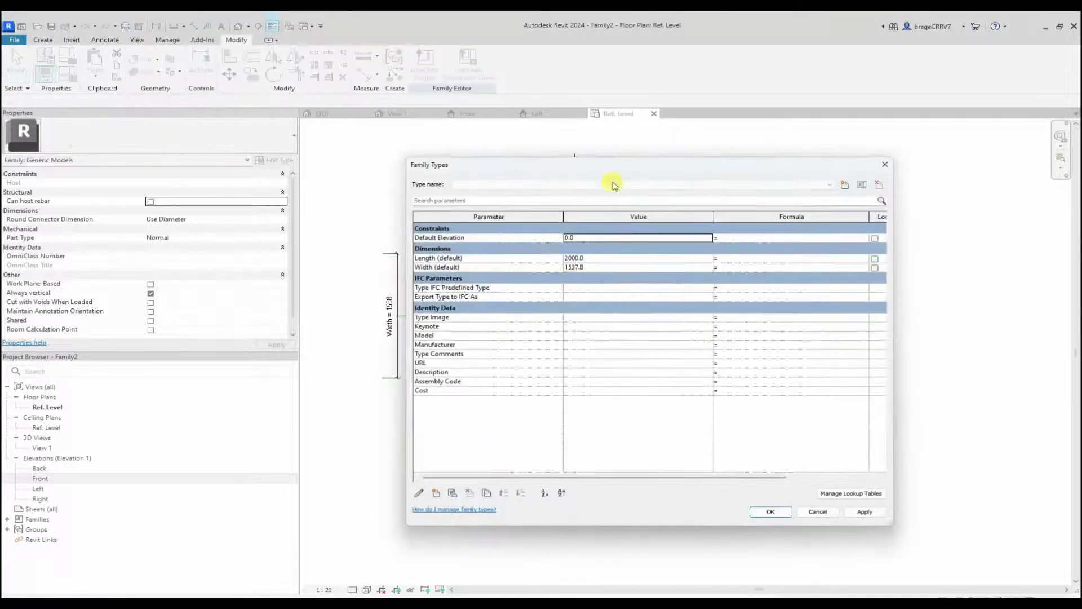
pyautogui.moveTo(612, 165); pyautogui.dragTo(777, 145)
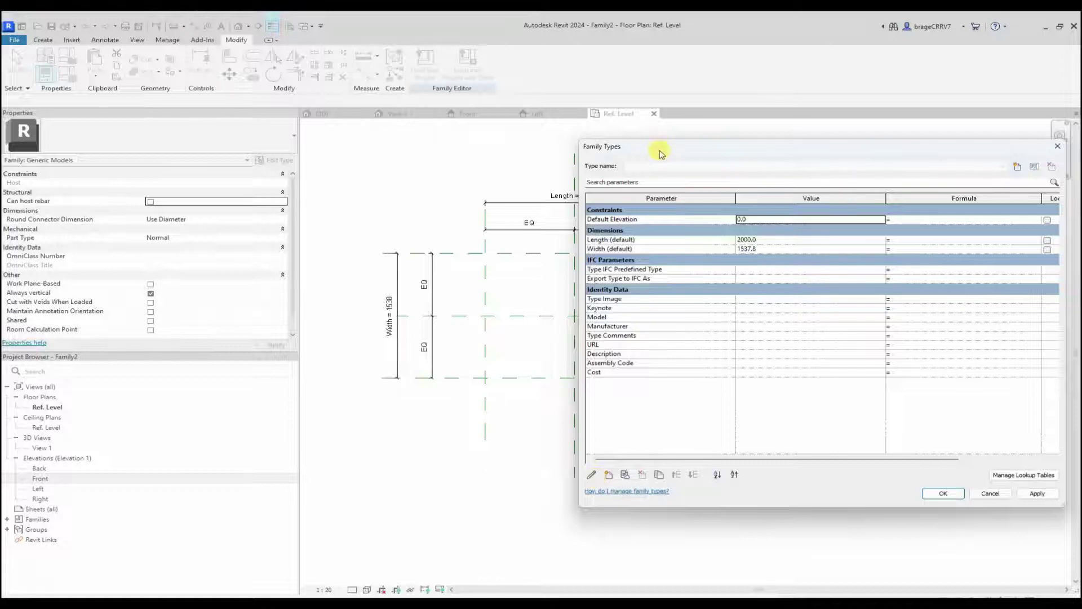
pyautogui.moveTo(660, 152); pyautogui.dragTo(823, 152)
pyautogui.click(434, 182)
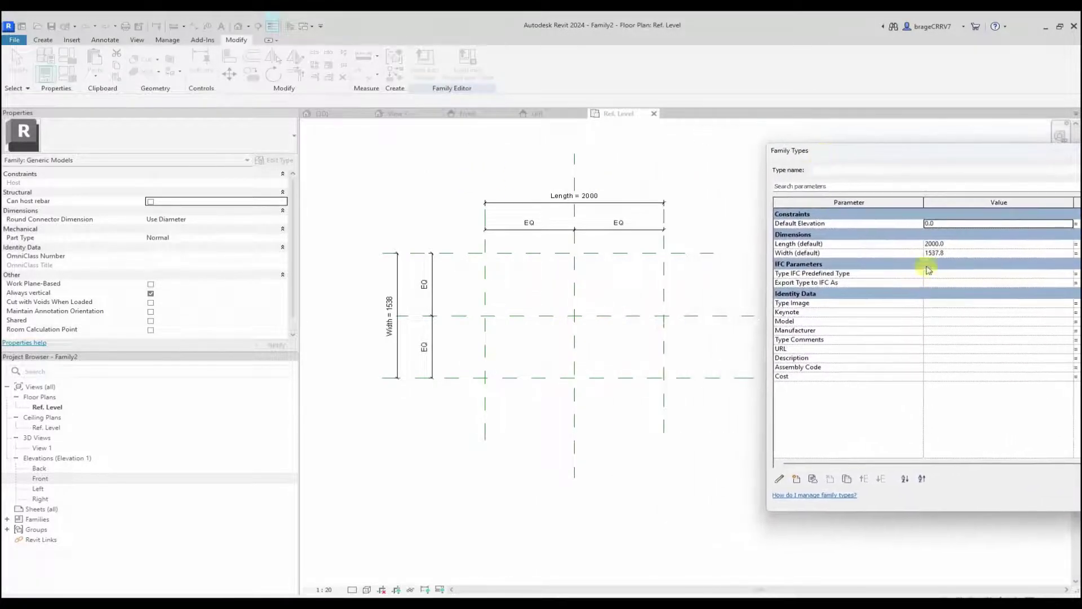
pyautogui.click(950, 243)
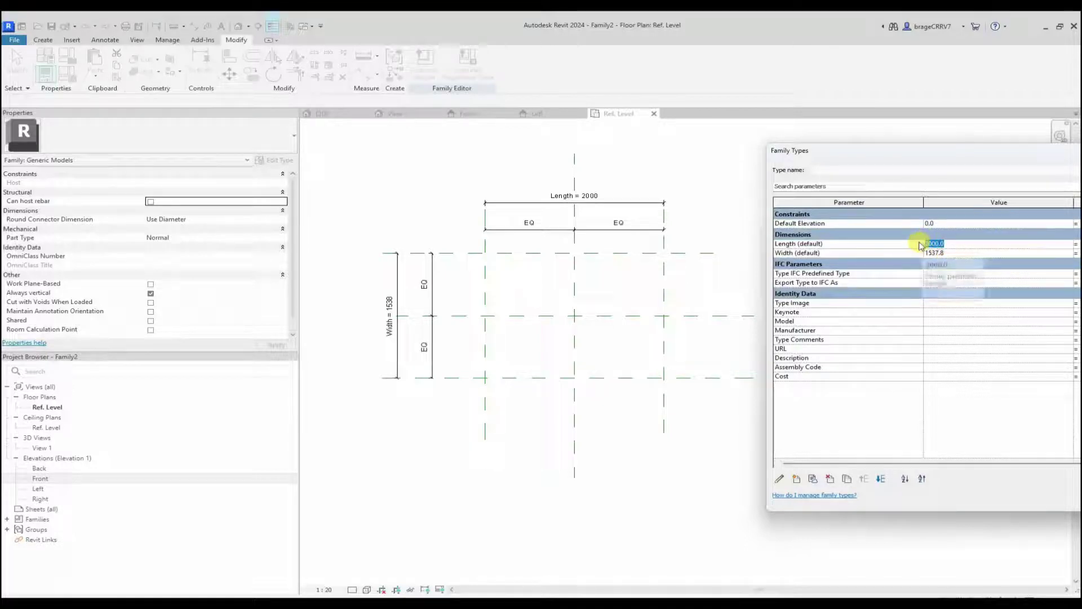
pyautogui.moveTo(918, 153); pyautogui.dragTo(800, 146)
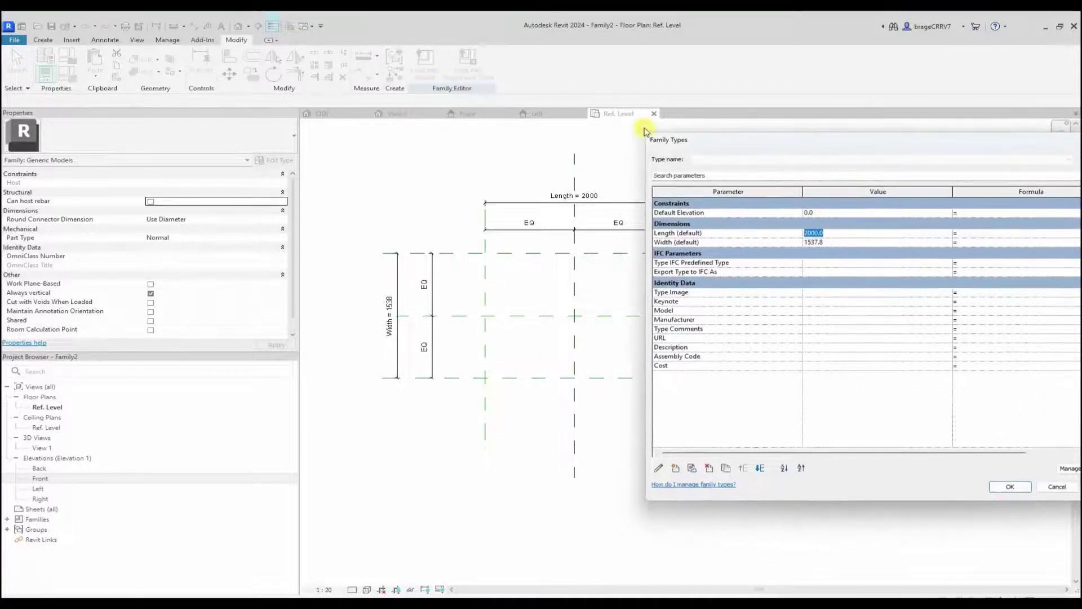
pyautogui.moveTo(646, 133); pyautogui.dragTo(743, 221)
pyautogui.moveTo(850, 232); pyautogui.dragTo(797, 172)
# Enter 1500 for Length (default), apply, then 1000 for Width (default) and confirm.
pyautogui.click(875, 256)
pyautogui.doubleClick(849, 257)
pyautogui.write('1500')
pyautogui.click(1042, 423)
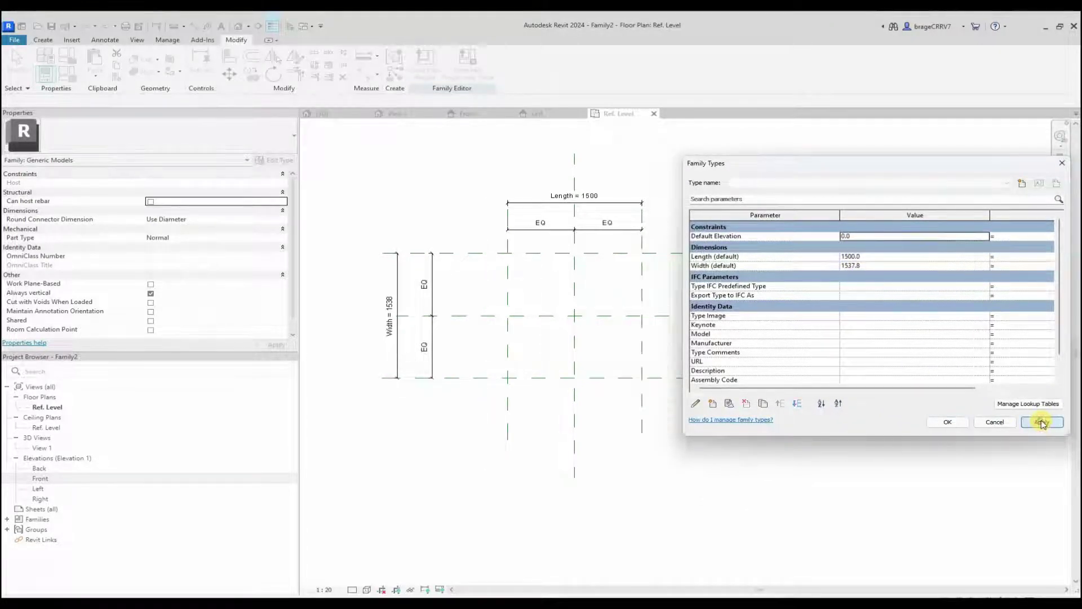
pyautogui.doubleClick(880, 265)
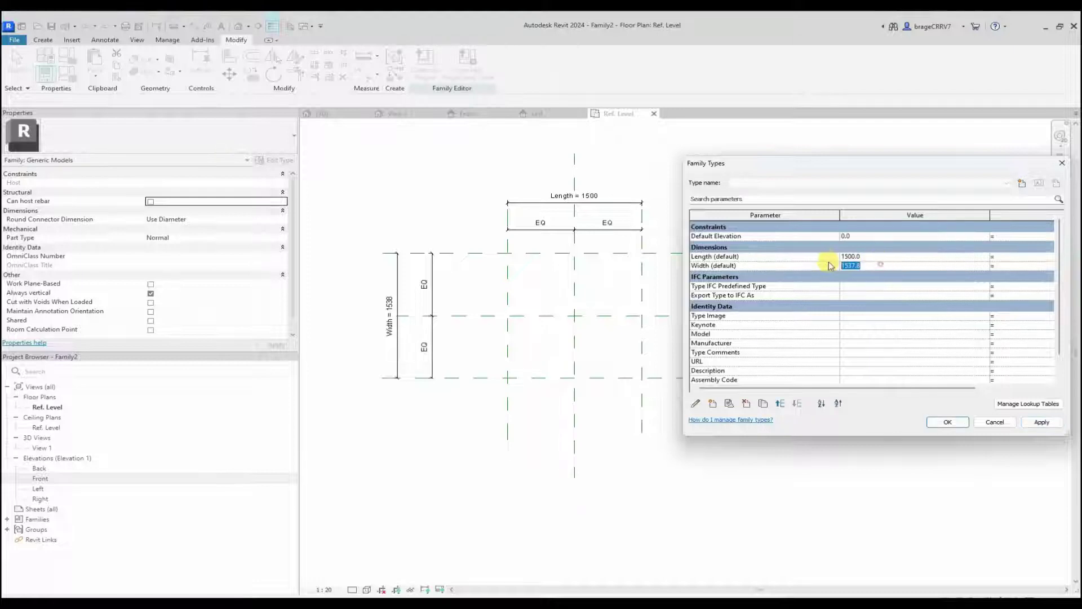
pyautogui.write('1000')
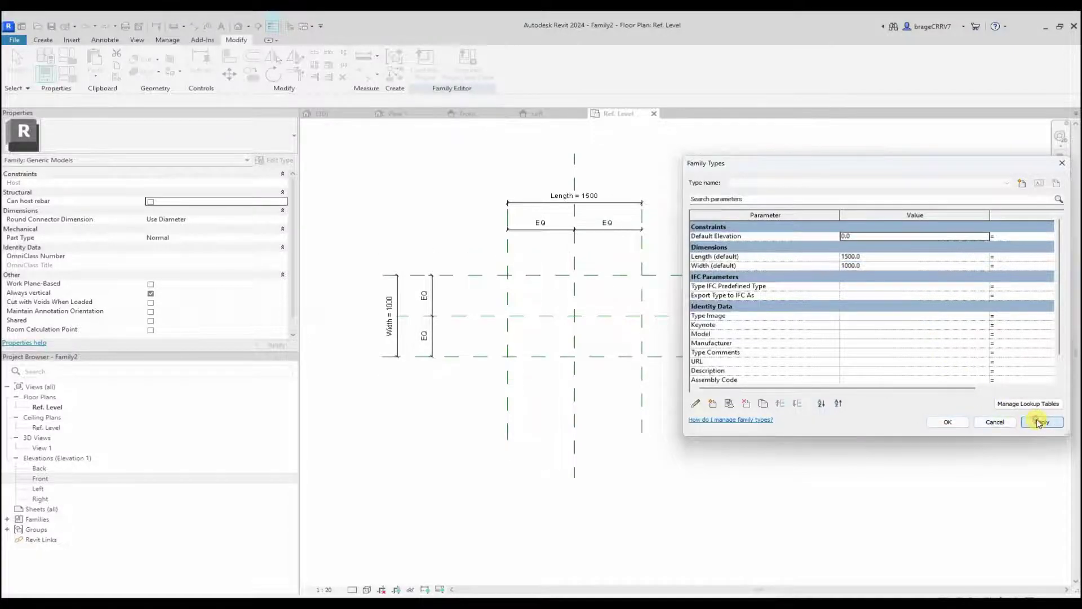
pyautogui.click(948, 422)
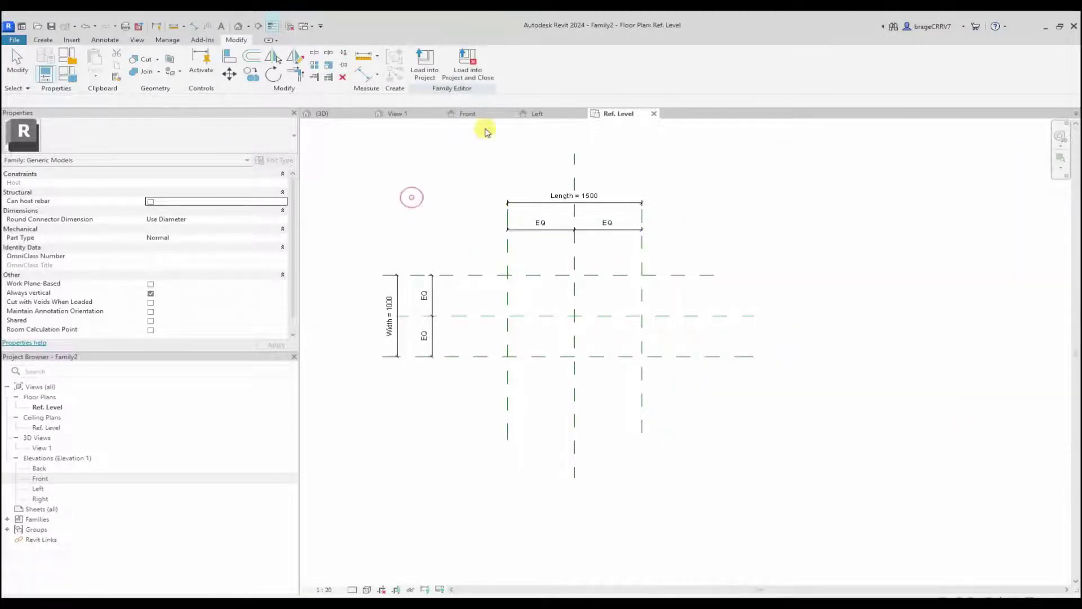
# Switch to the Left elevation and centre the reference planes in view.
pyautogui.click(534, 117)
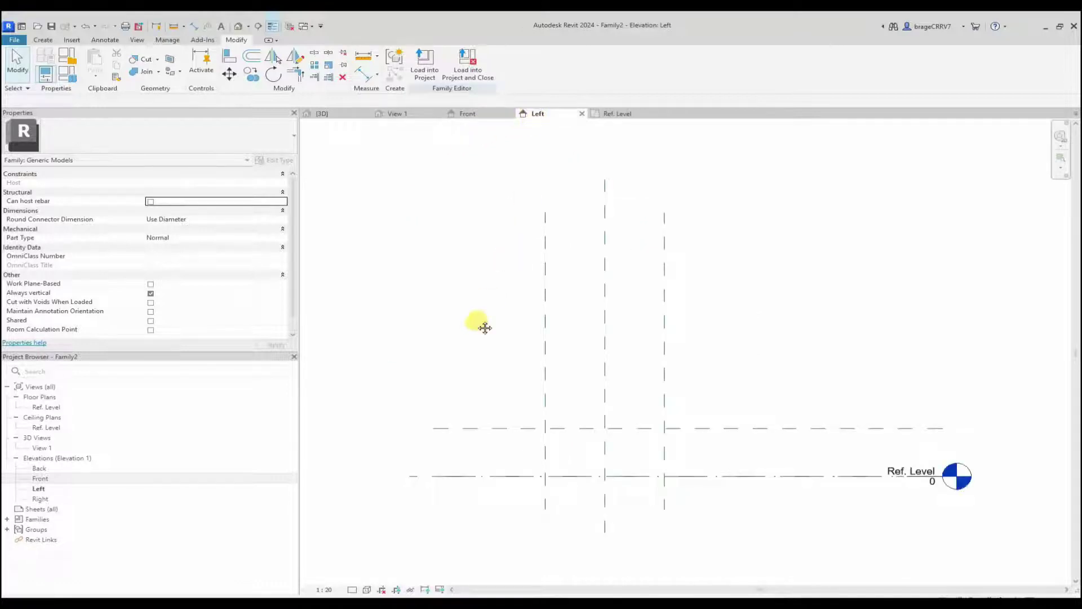
pyautogui.moveTo(483, 323); pyautogui.dragTo(481, 218, button='middle')
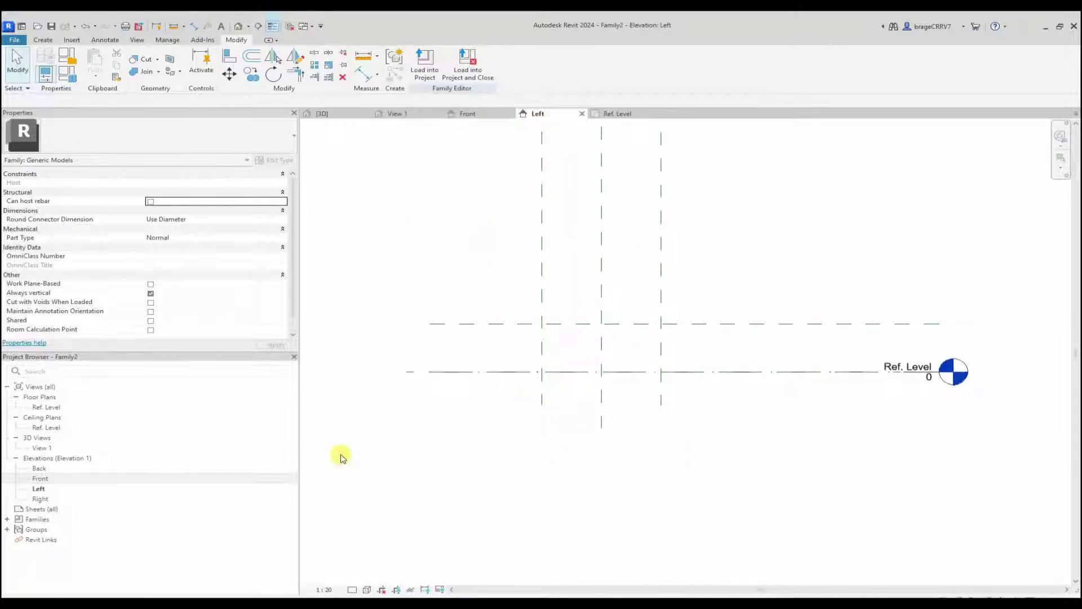
pyautogui.moveTo(527, 464); pyautogui.dragTo(520, 462, button='middle')
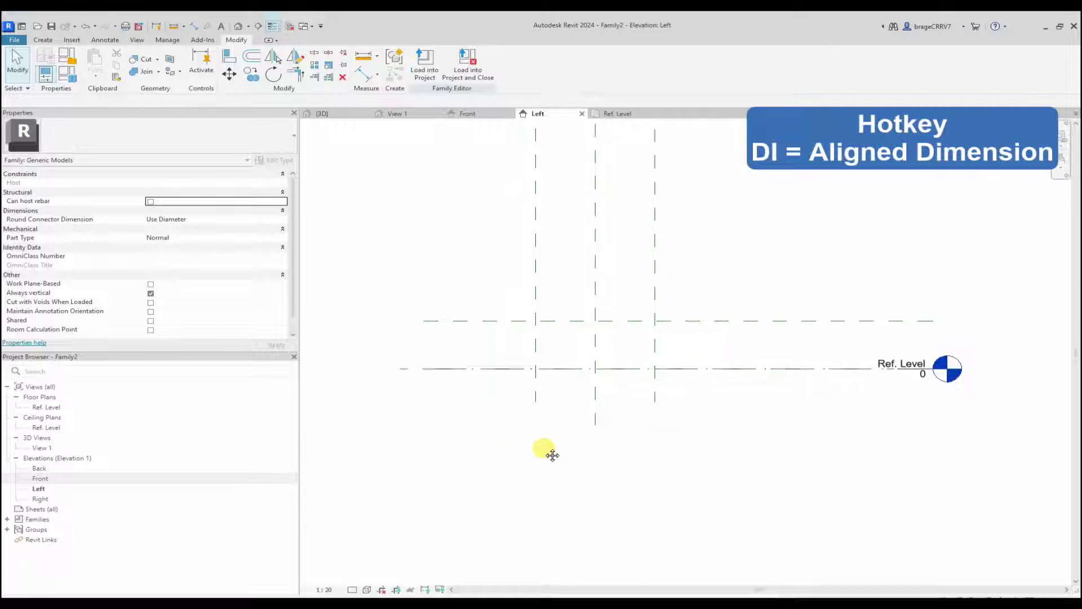
# Place a 442 aligned dimension (DI) from Ref. Level to the upper reference plane.
pyautogui.press('d')
pyautogui.press('i')
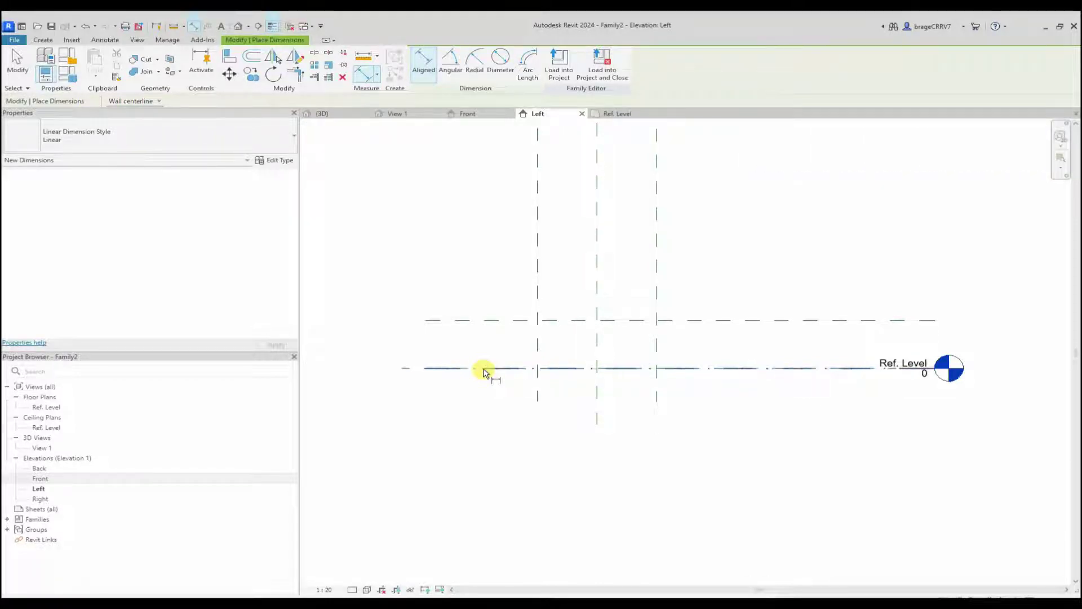
pyautogui.click(483, 368)
pyautogui.click(484, 320)
pyautogui.click(480, 341)
pyautogui.press('Escape')
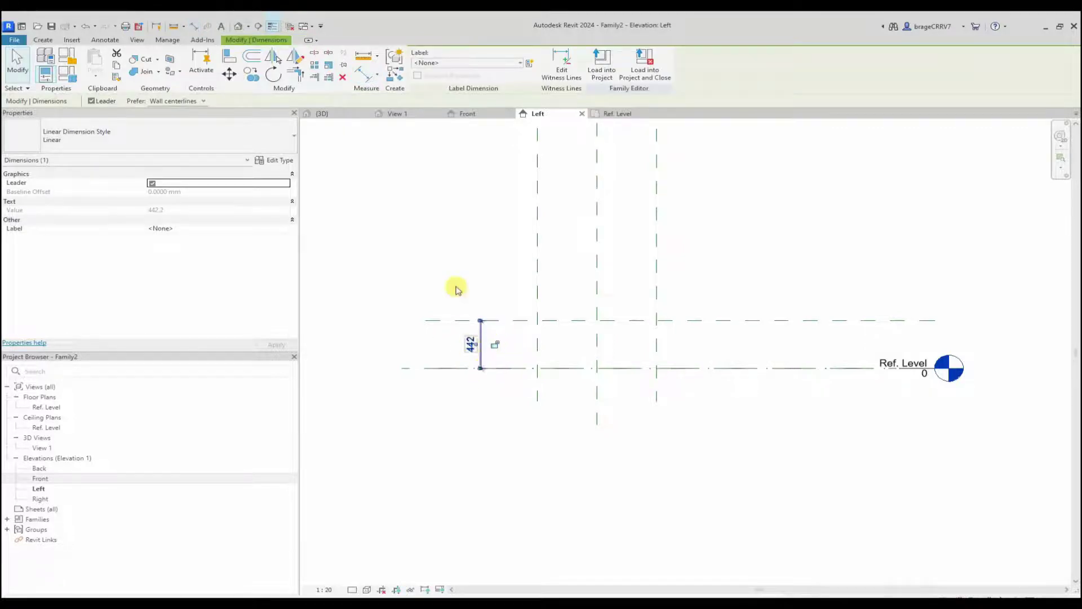
pyautogui.click(447, 251)
pyautogui.click(482, 349)
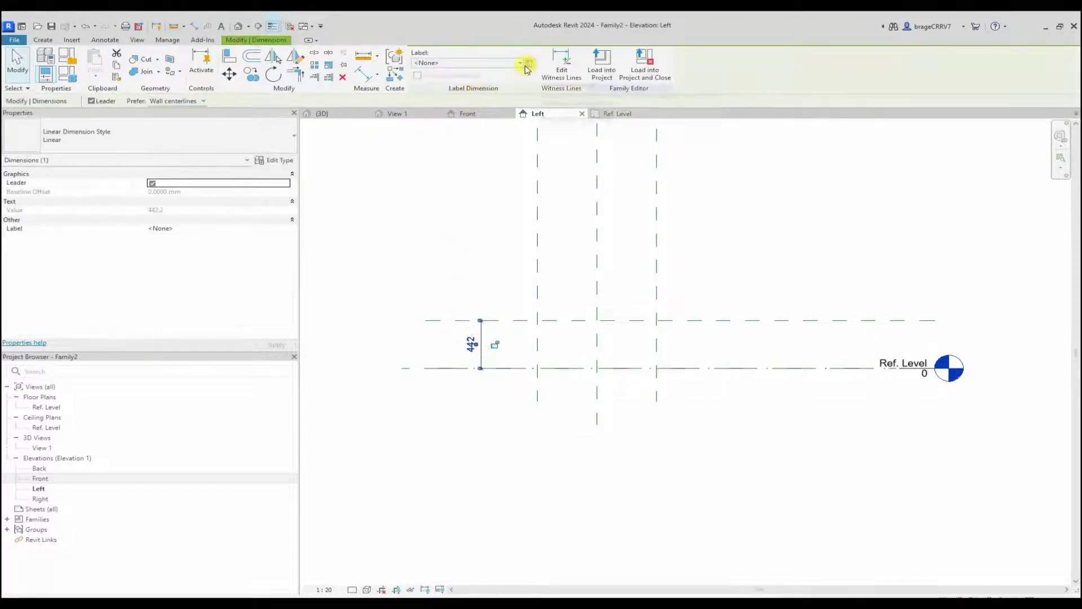
pyautogui.click(482, 272)
pyautogui.moveTo(485, 268)
pyautogui.mouseDown(button='middle')
pyautogui.moveTo(477, 261)
pyautogui.moveTo(473, 280)
pyautogui.mouseUp(button='middle')
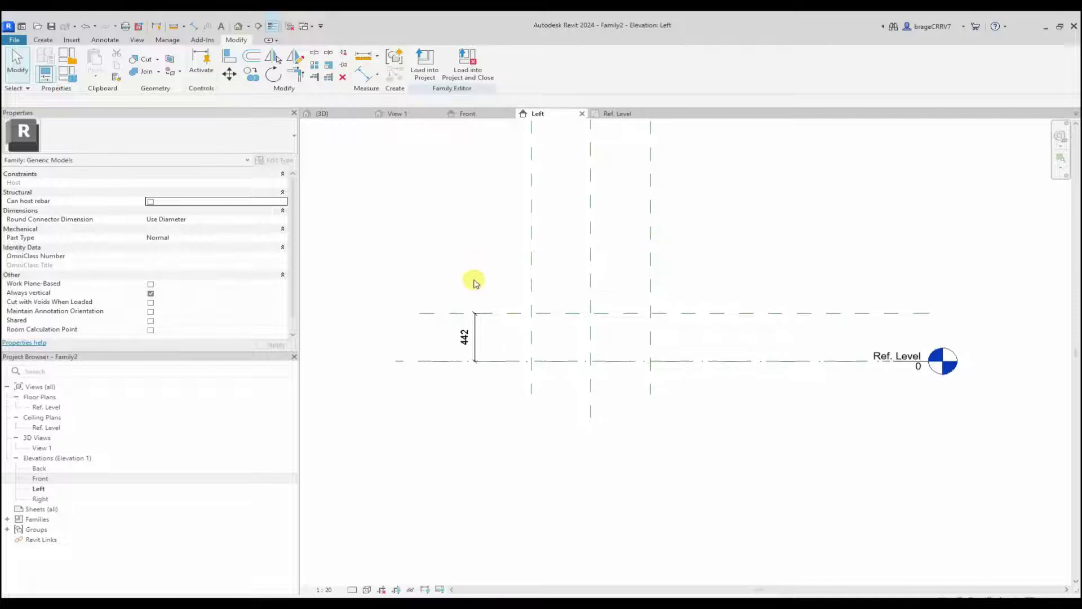
# In Family Types, add a new instance parameter named Height.
pyautogui.click(71, 82)
pyautogui.moveTo(727, 172); pyautogui.dragTo(715, 173)
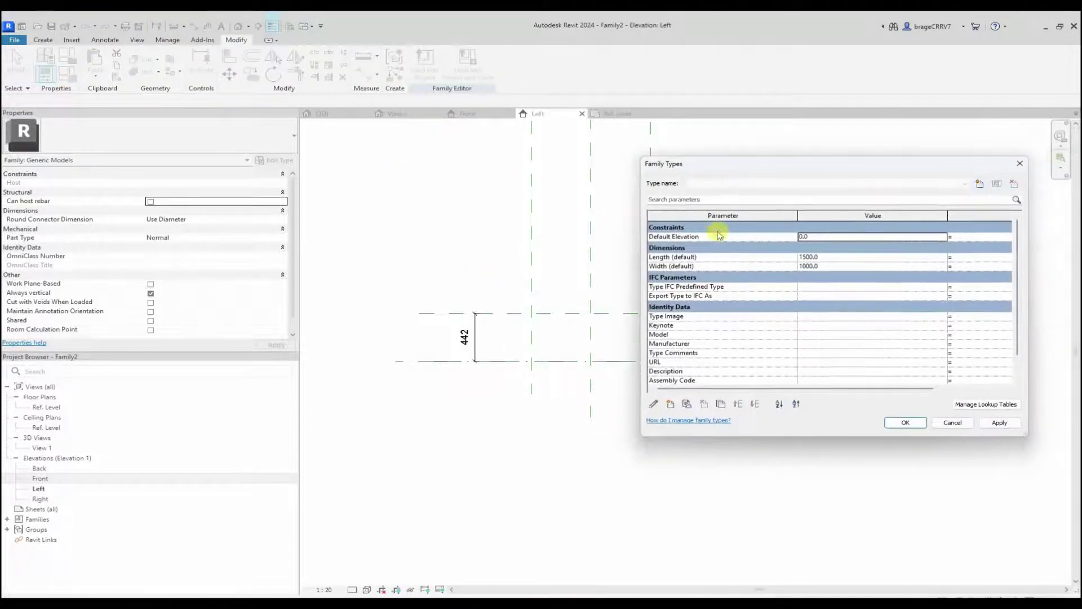
pyautogui.click(670, 404)
pyautogui.click(483, 294)
pyautogui.write('Height')
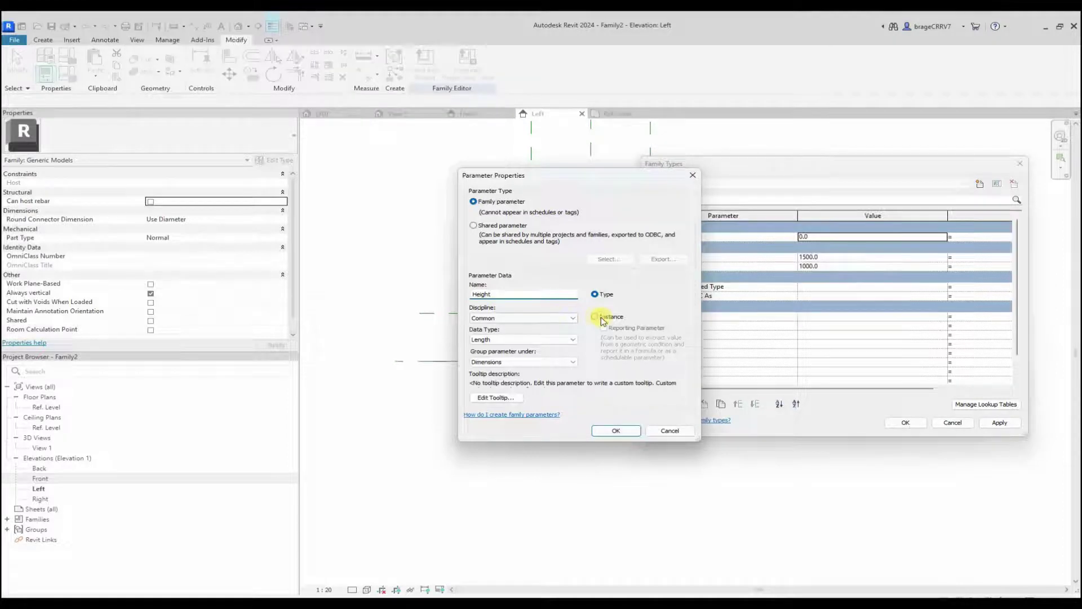
pyautogui.click(602, 319)
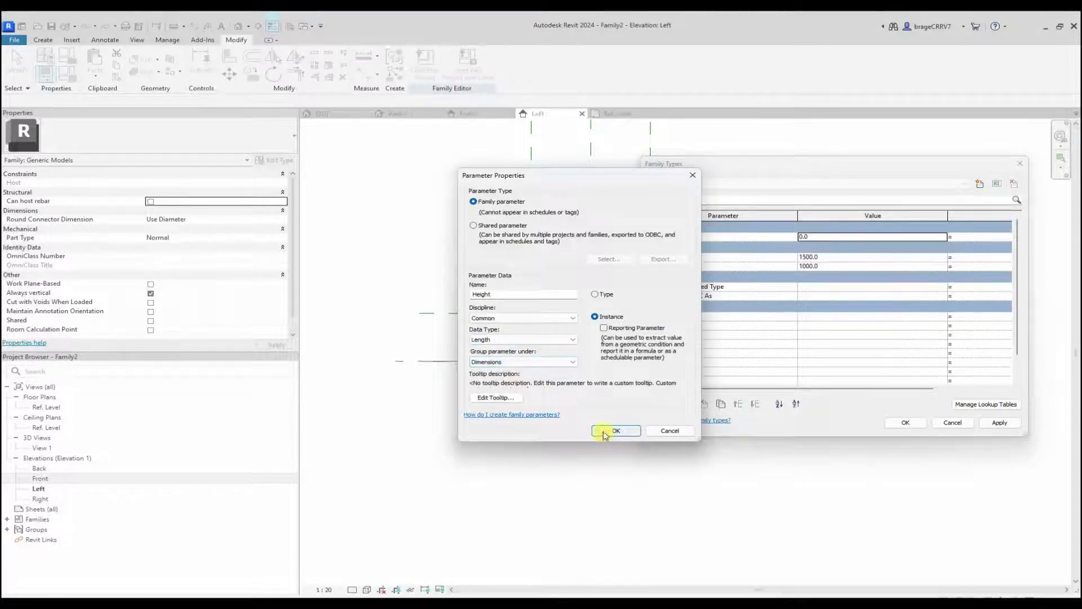
# Put the Height parameter in the Dimensions group and confirm it.
pyautogui.moveTo(577, 186); pyautogui.dragTo(505, 169)
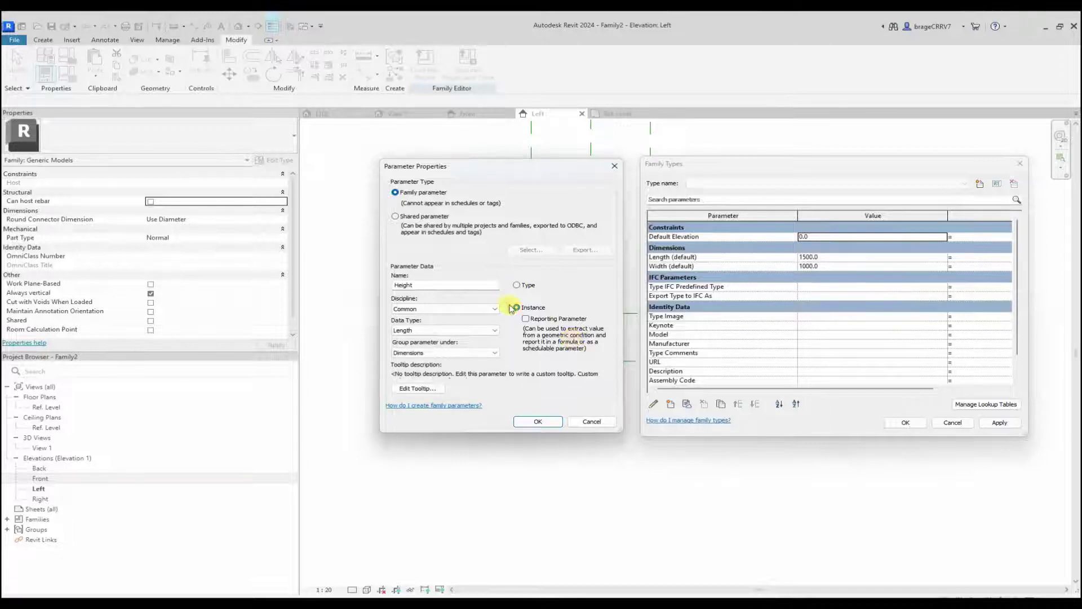
pyautogui.click(485, 354)
pyautogui.press('o')
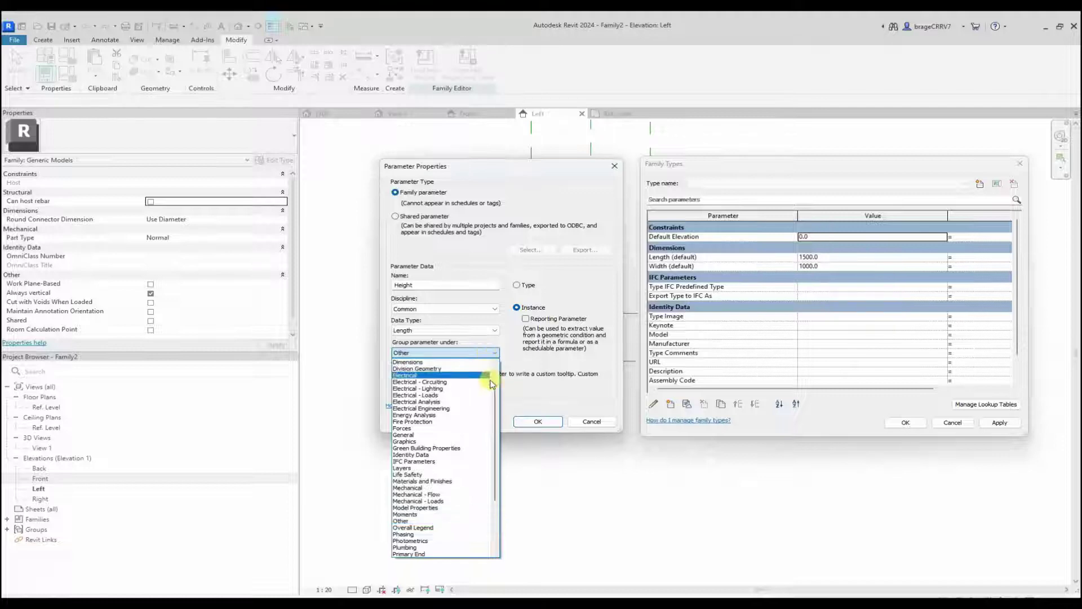
pyautogui.scroll(1, 489, 401)
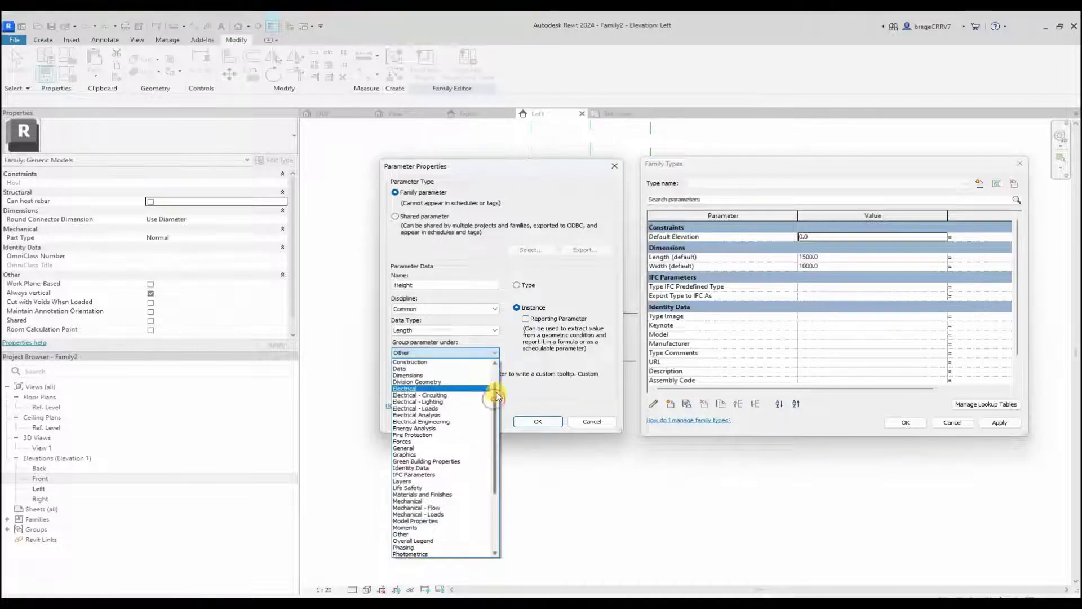
pyautogui.click(454, 374)
pyautogui.click(524, 421)
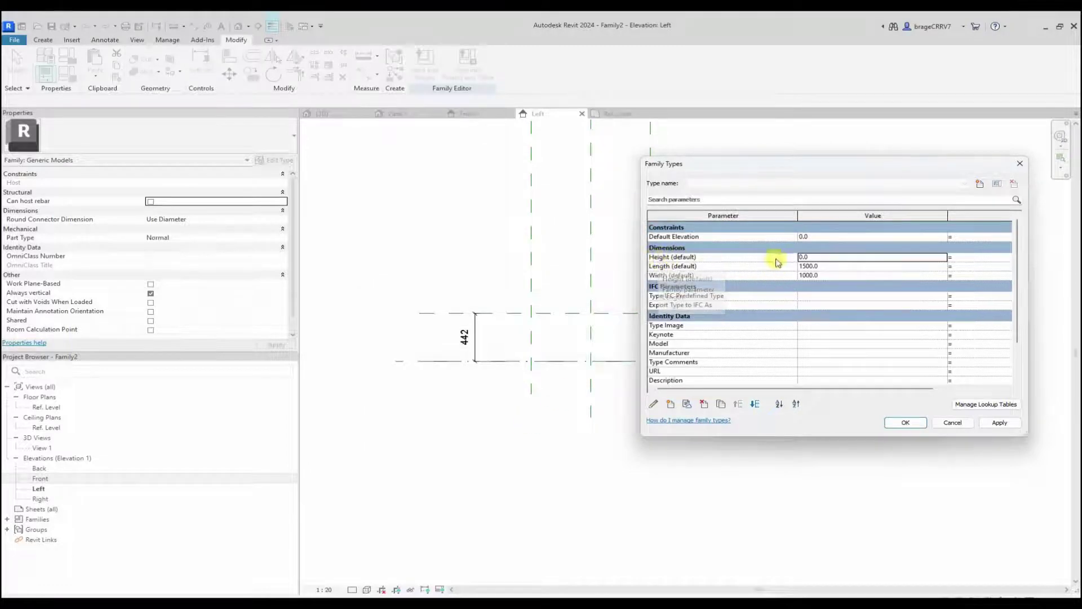
# Enter 500 as the default Height value.
pyautogui.click(822, 256)
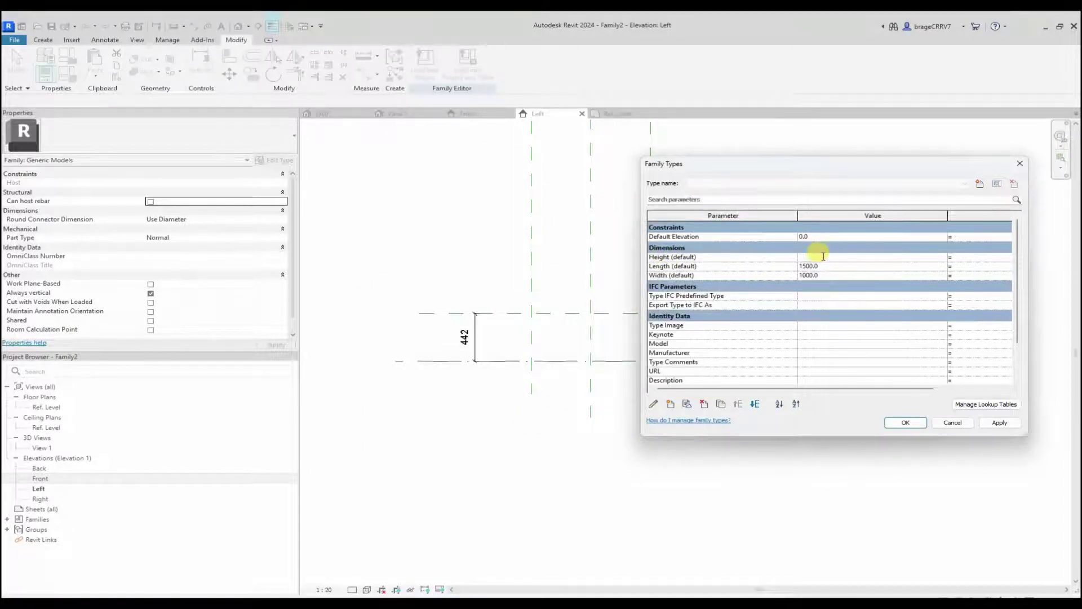
pyautogui.click(729, 266)
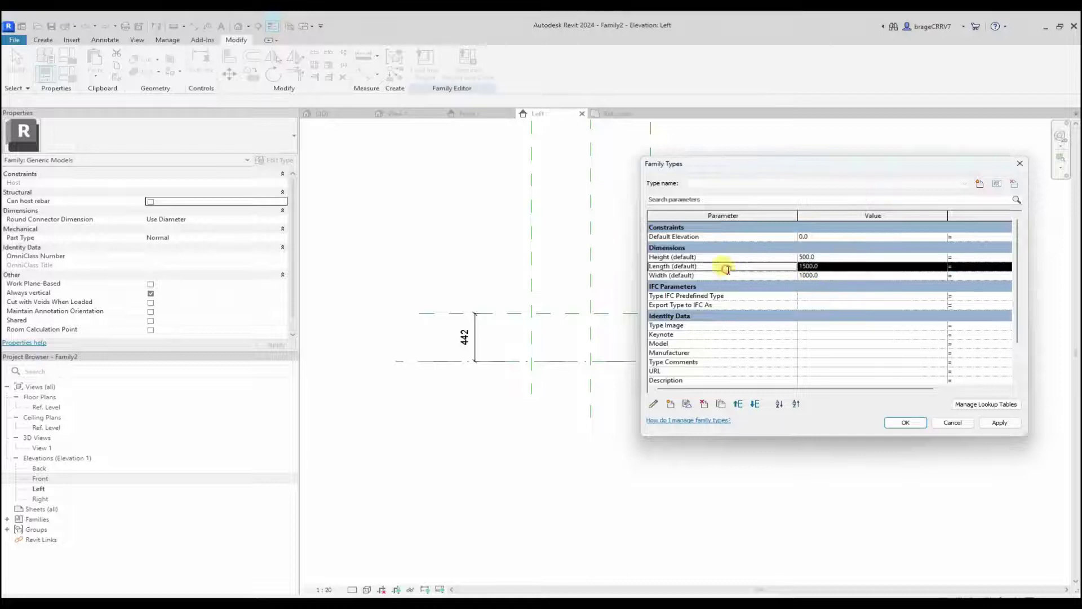
pyautogui.click(691, 273)
pyautogui.click(691, 265)
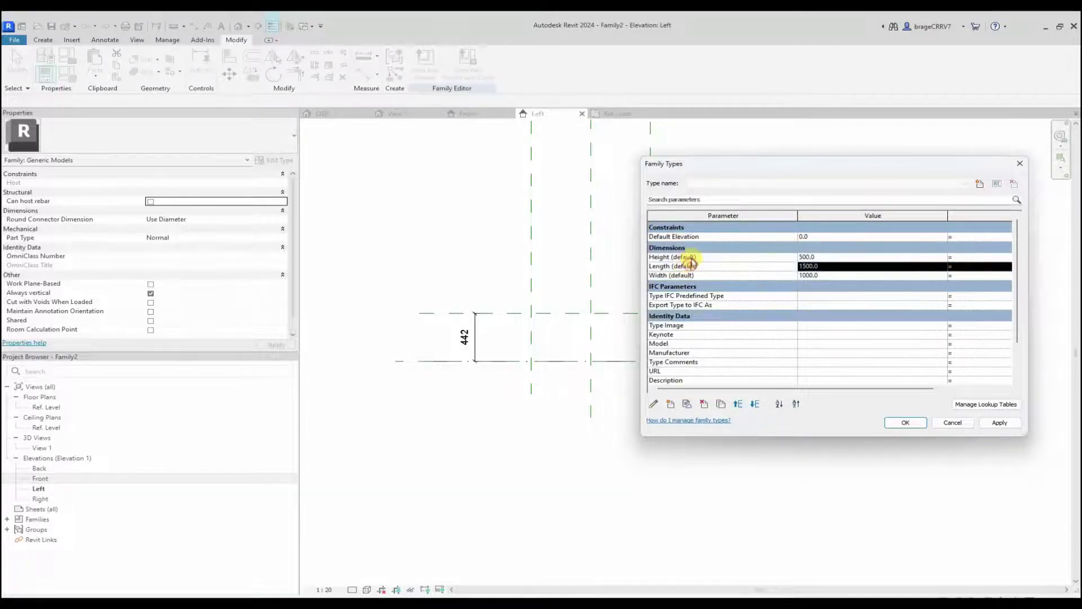
# Move Length up and back down in the parameter list, then apply and close Family Types.
pyautogui.click(737, 404)
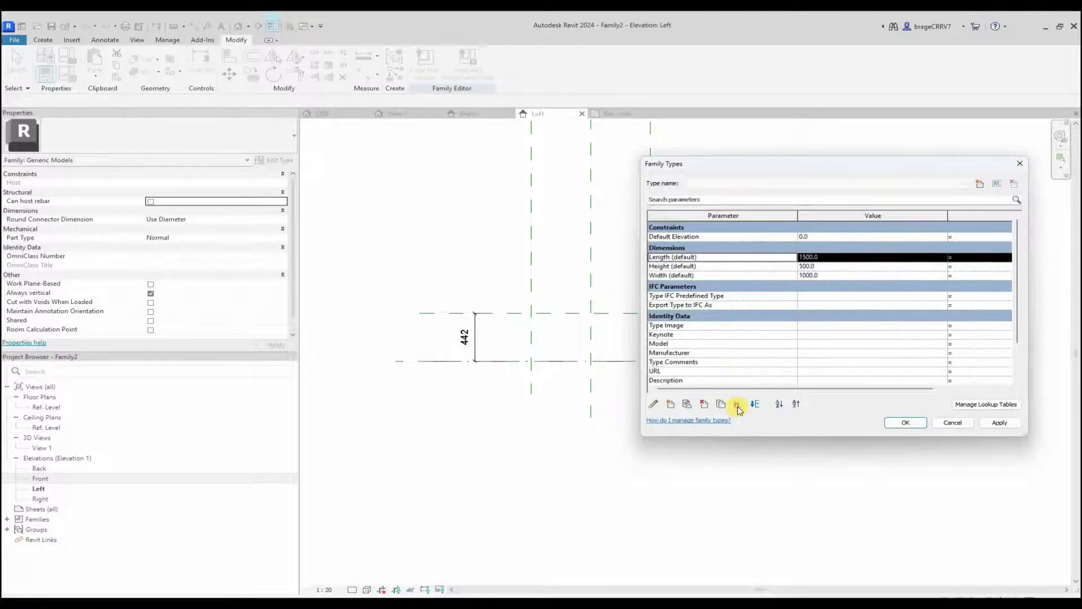
pyautogui.click(755, 404)
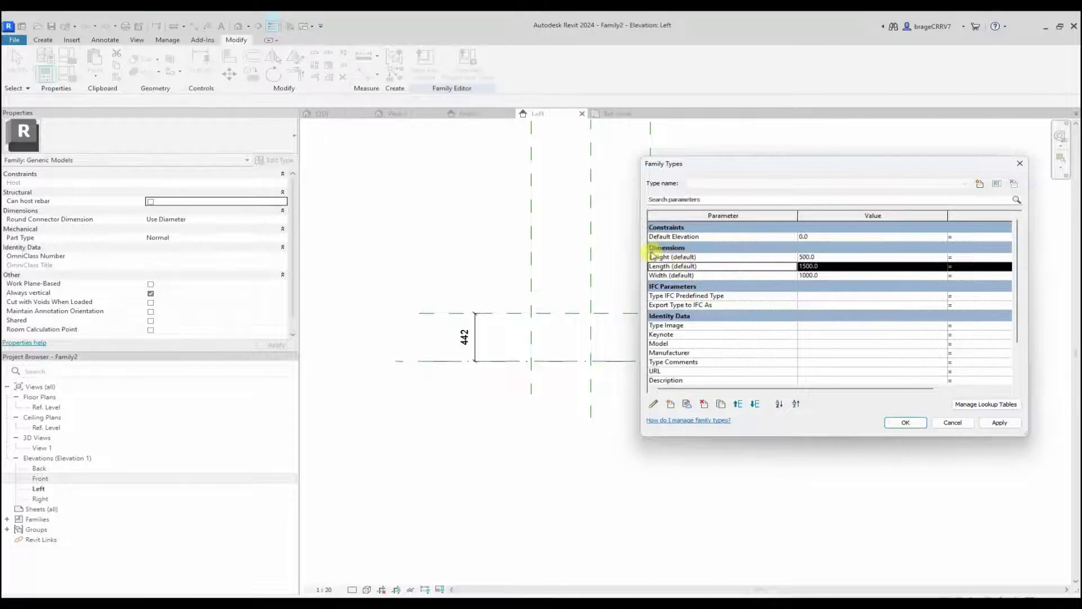
pyautogui.click(669, 257)
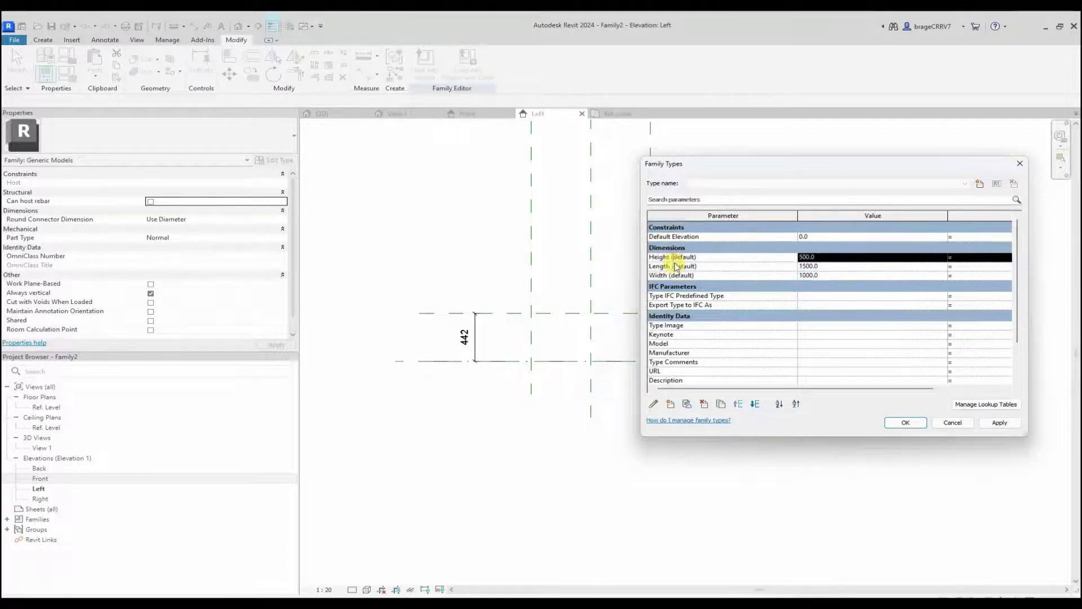
pyautogui.click(674, 267)
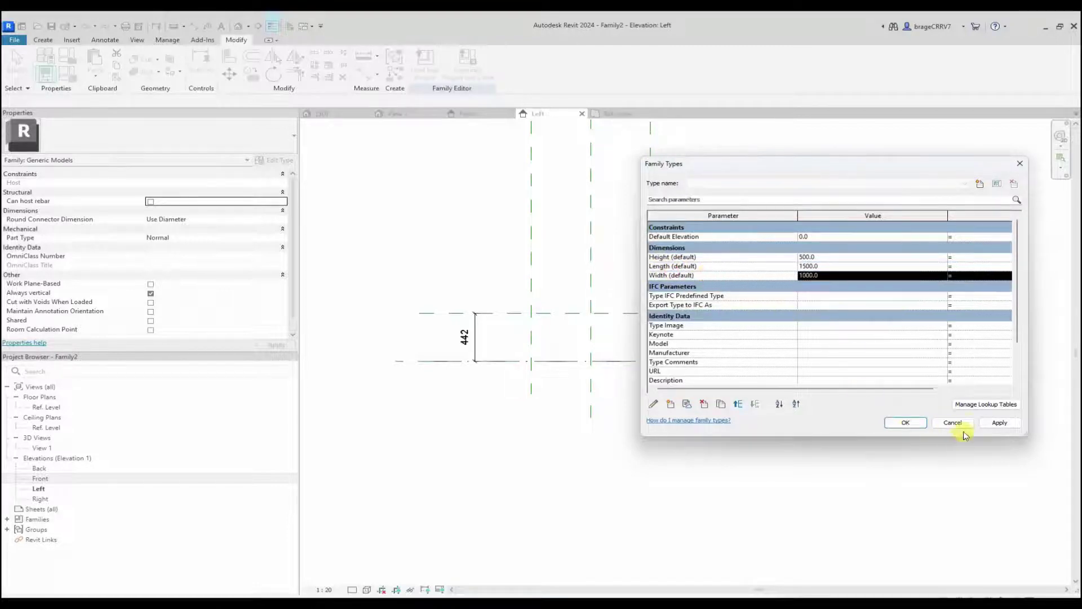
pyautogui.click(999, 422)
pyautogui.click(902, 424)
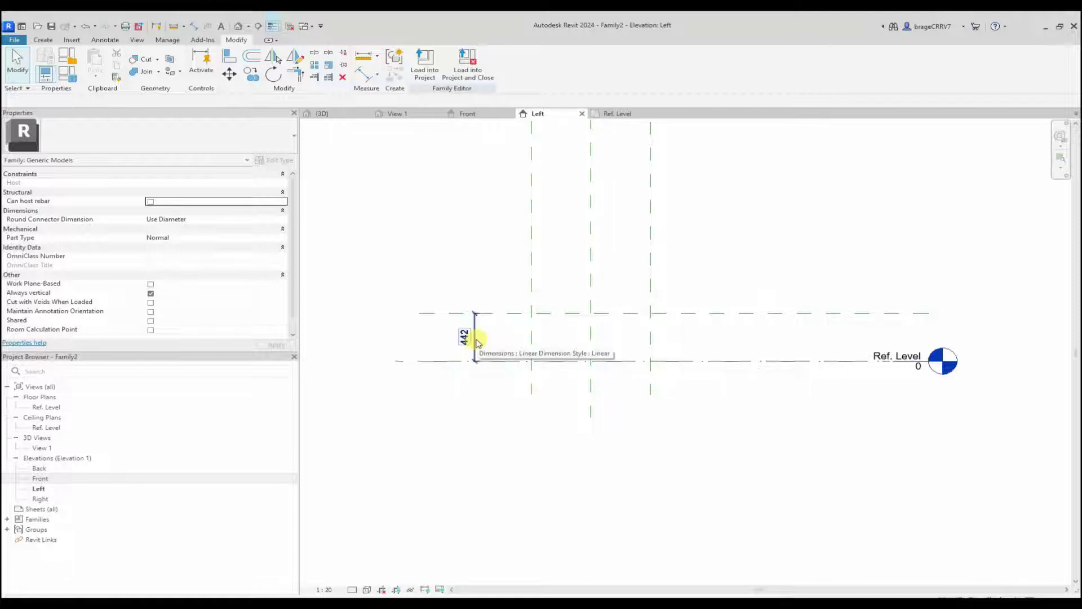
# Label the 442 dimension with the Height parameter so it reads Height = 500.
pyautogui.click(476, 341)
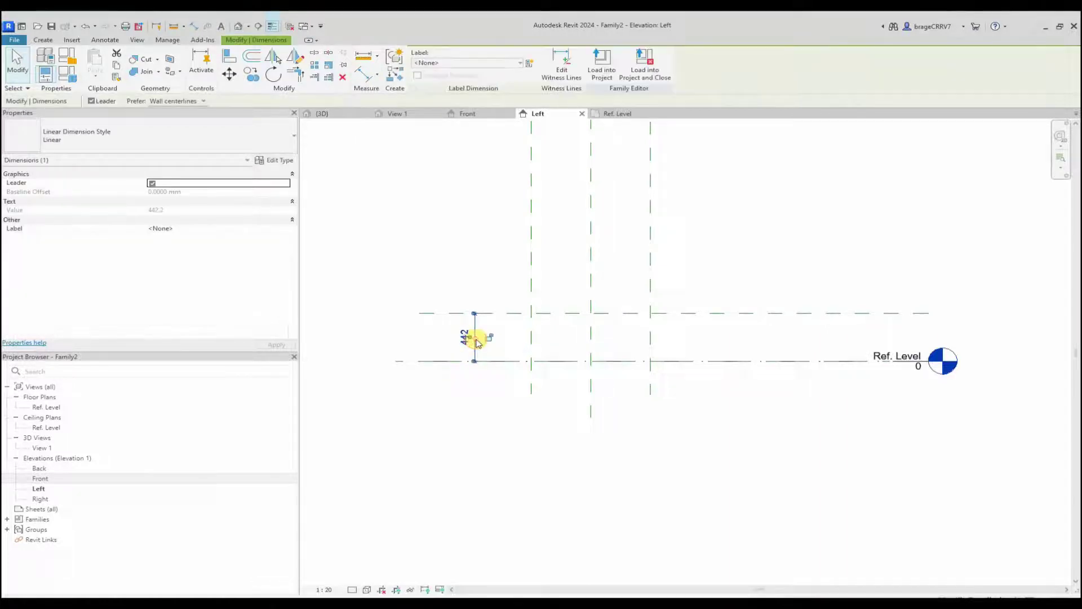
pyautogui.click(514, 64)
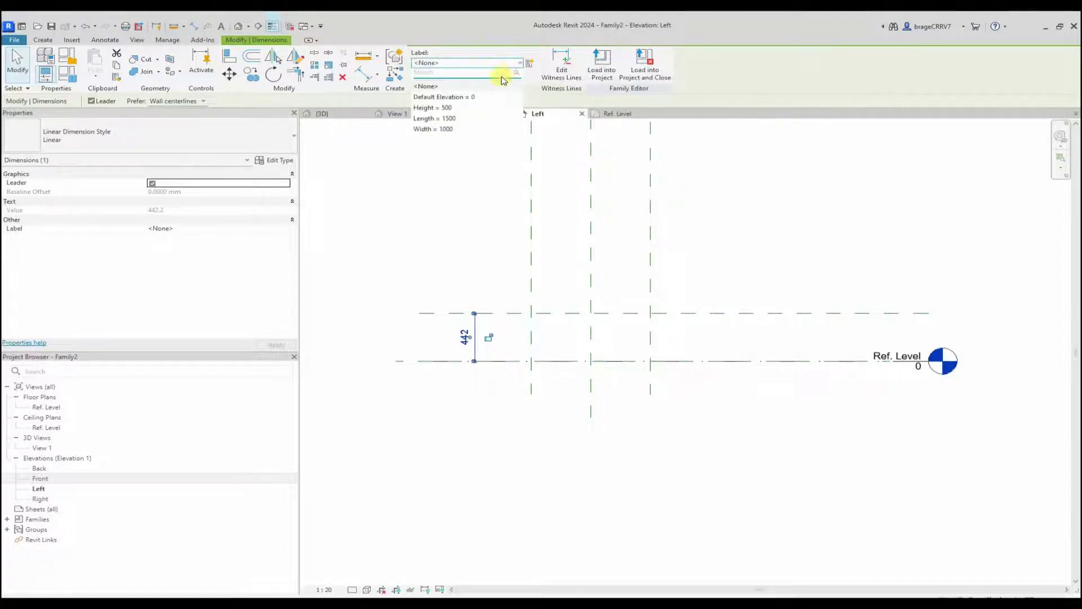
pyautogui.click(443, 109)
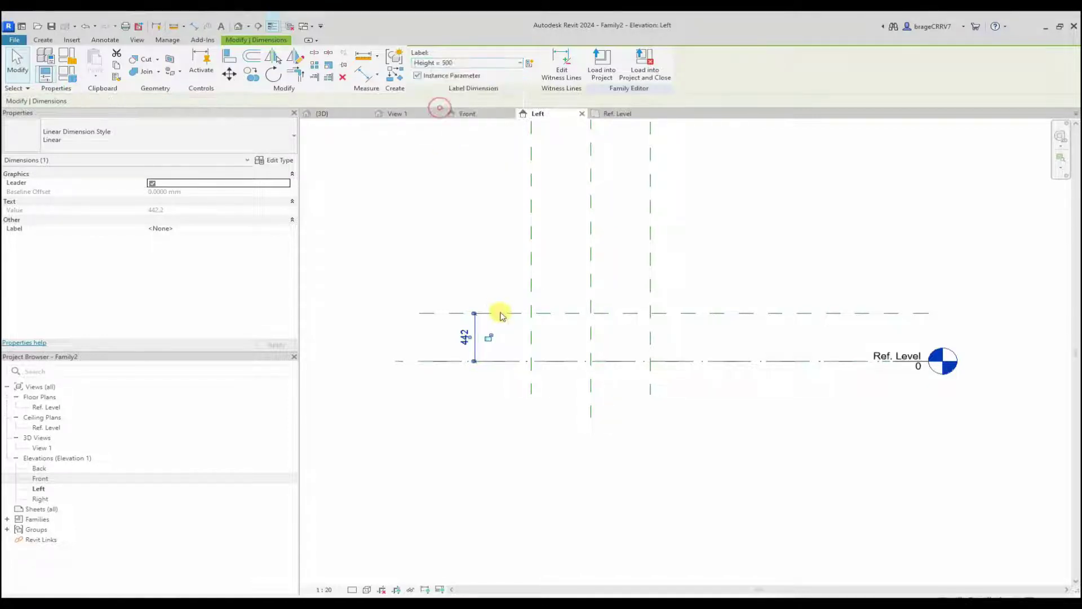
pyautogui.click(445, 265)
pyautogui.moveTo(414, 209); pyautogui.dragTo(368, 177, button='middle')
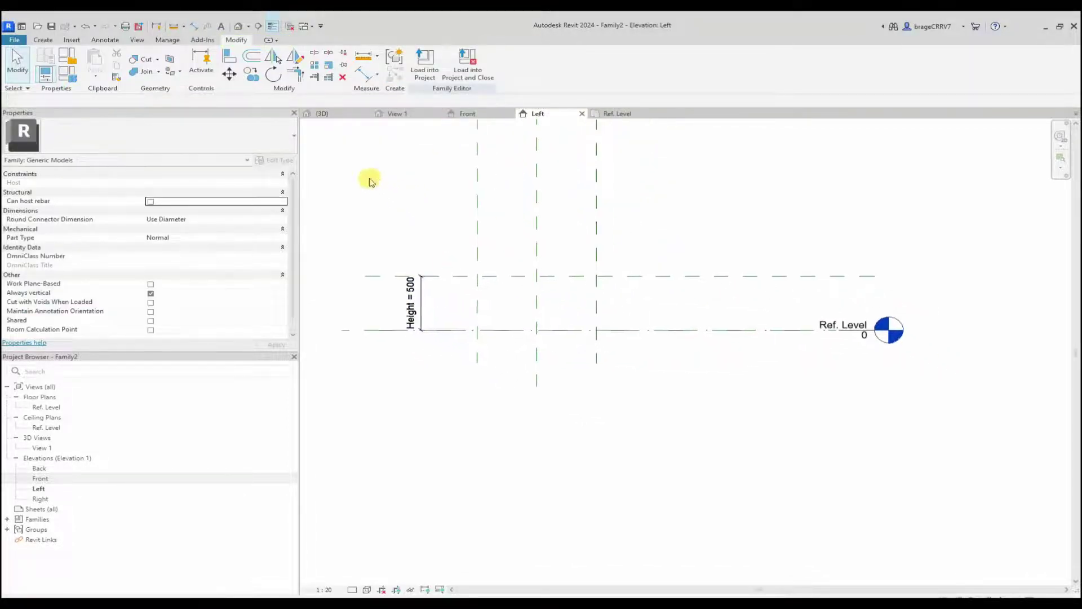
# Apply a Height of 250 and close Family Types.
pyautogui.scroll(-2, 681, 251)
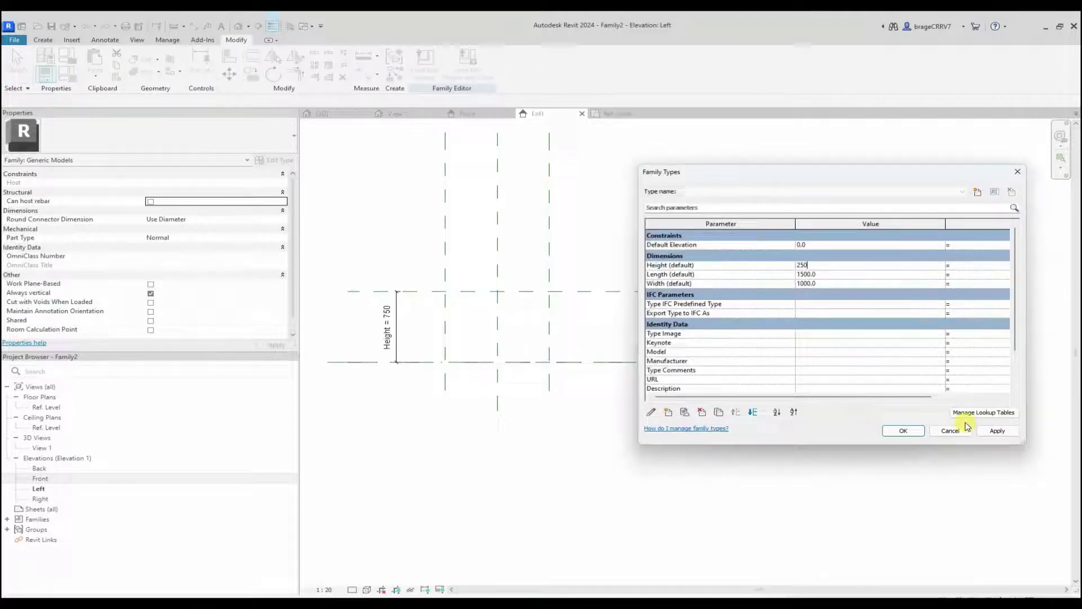
pyautogui.click(992, 431)
pyautogui.click(911, 436)
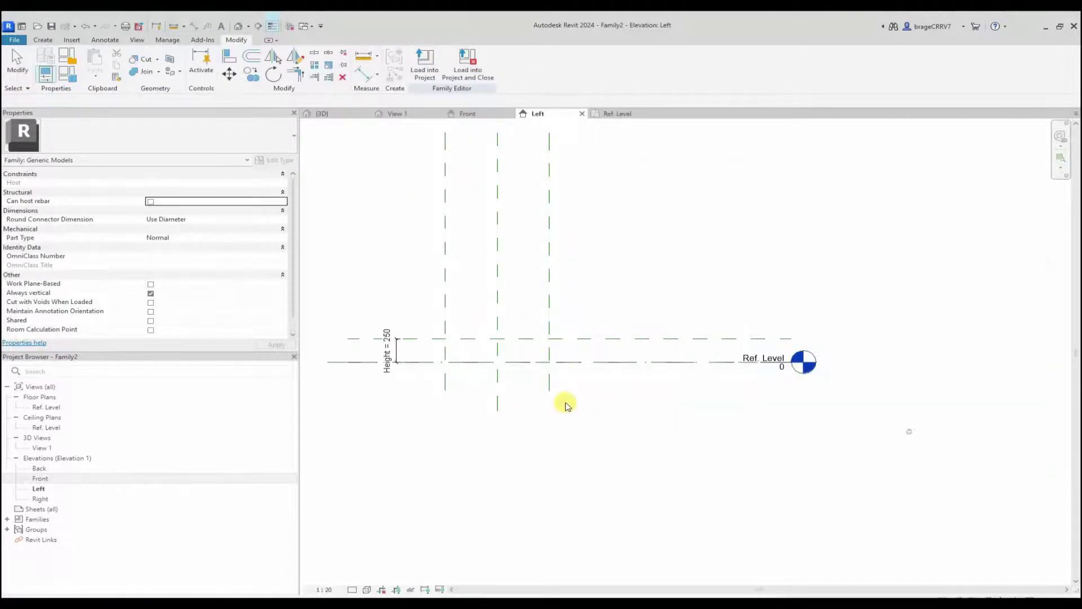
pyautogui.scroll(3, 454, 355)
pyautogui.scroll(2, 712, 451)
pyautogui.scroll(2, 425, 415)
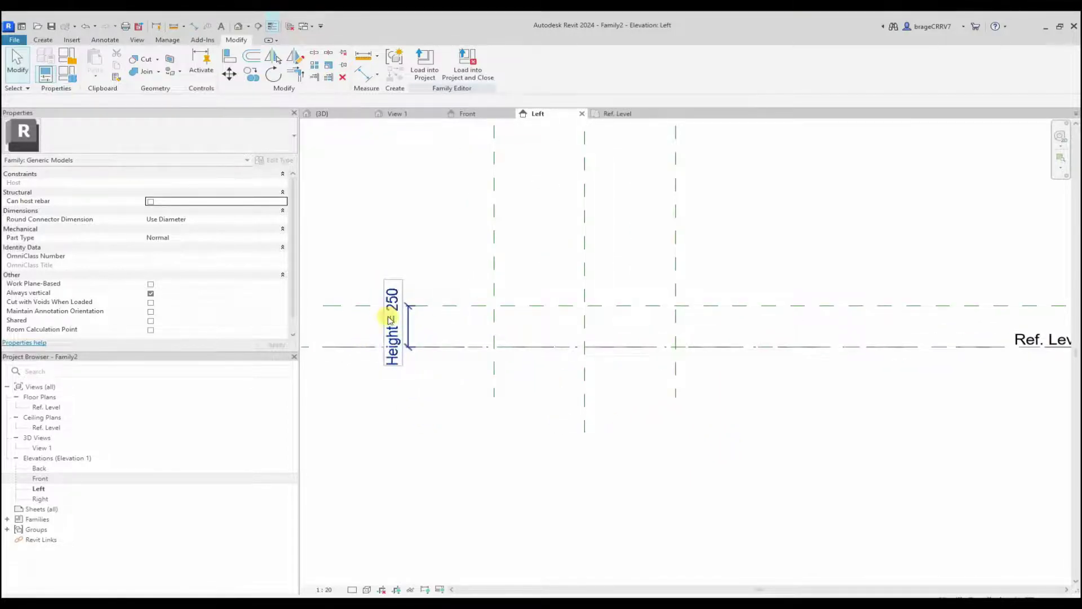
pyautogui.moveTo(360, 312); pyautogui.dragTo(363, 315, button='middle')
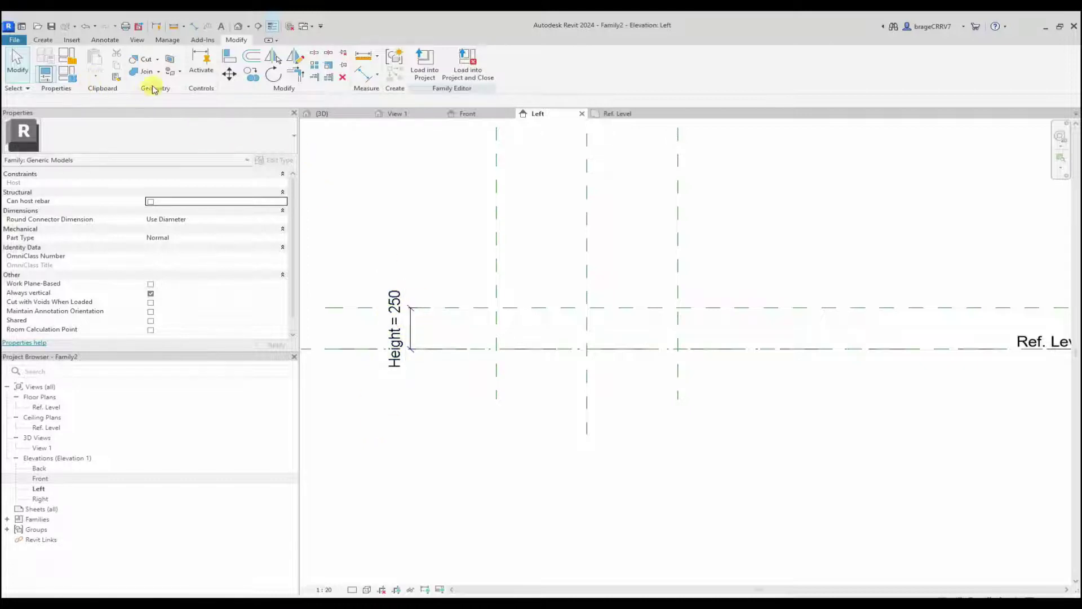
# Change the default Height to 50 and apply it.
pyautogui.click(45, 73)
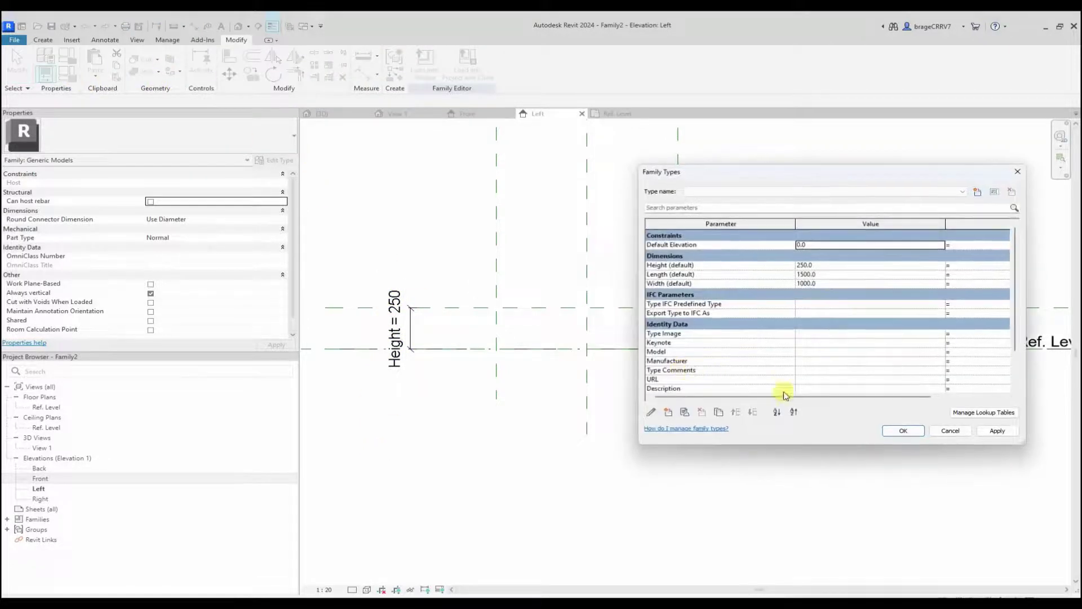
pyautogui.click(839, 265)
pyautogui.write('50')
pyautogui.click(996, 430)
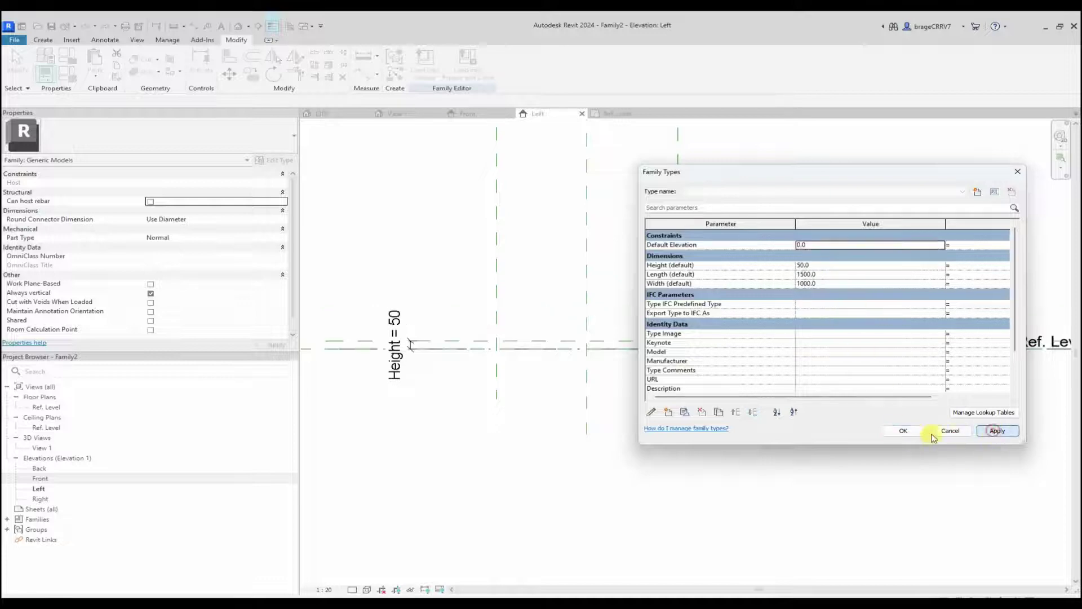
pyautogui.click(902, 430)
pyautogui.scroll(5, 406, 348)
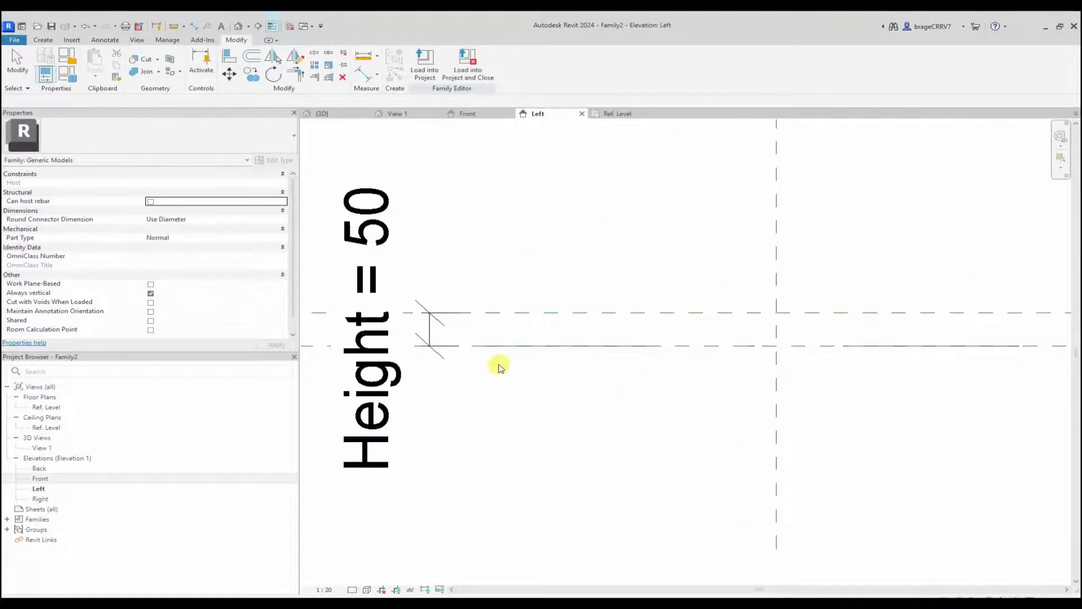
pyautogui.scroll(-3, 404, 402)
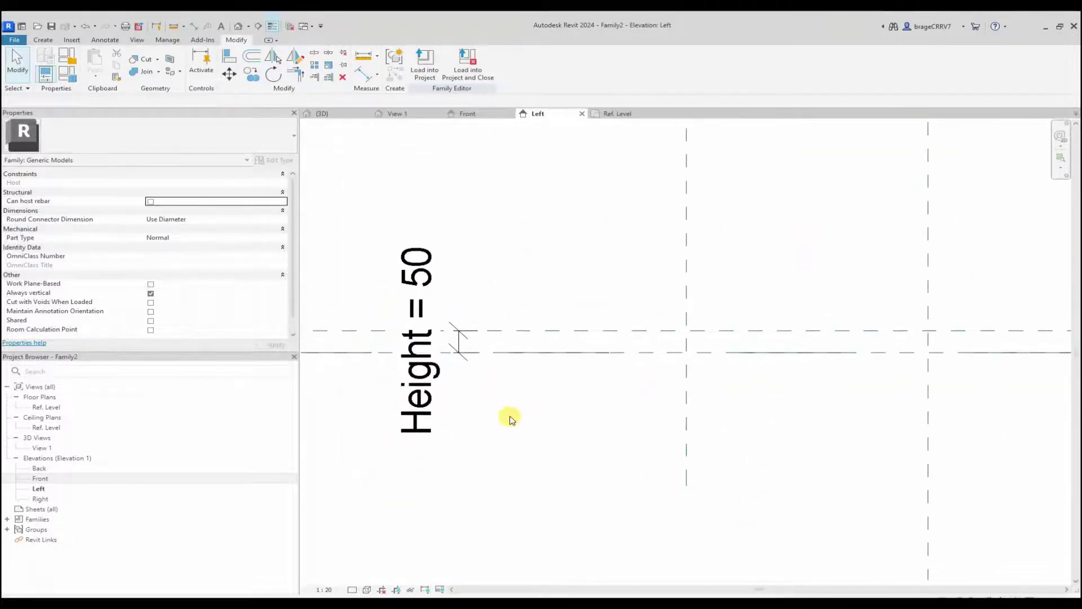
# Try the elevation at view scale 1:100 and then 1:10.
pyautogui.click(324, 590)
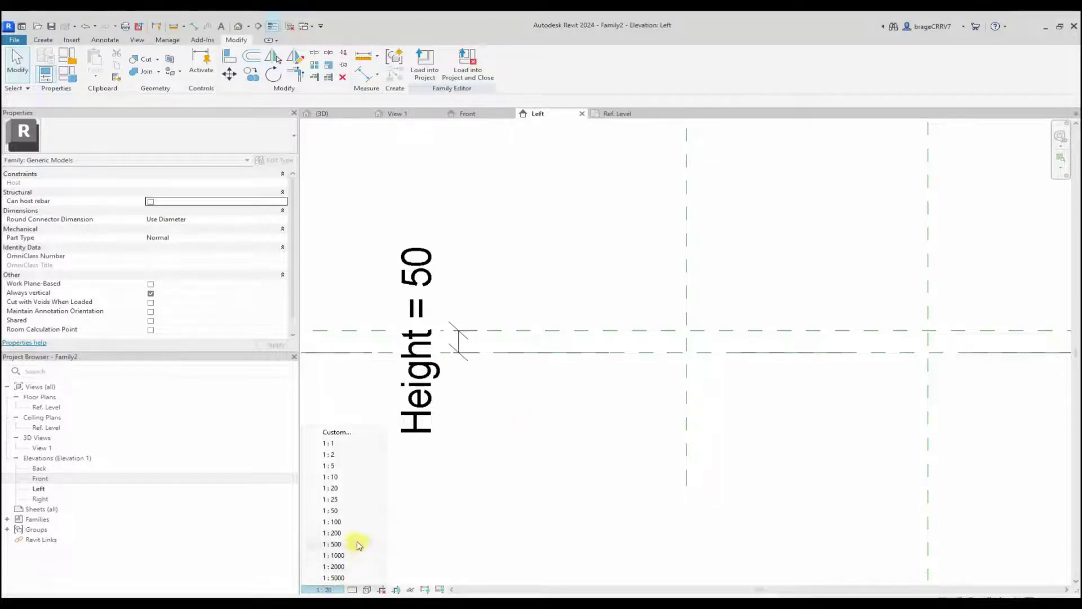
pyautogui.click(337, 521)
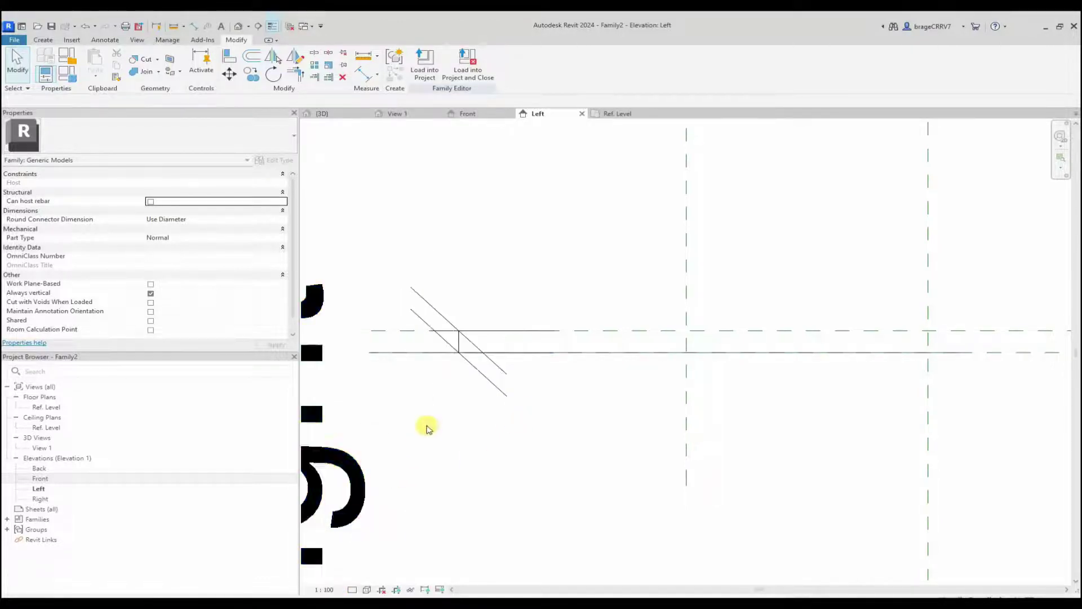
pyautogui.scroll(-6, 512, 397)
pyautogui.scroll(1, 504, 406)
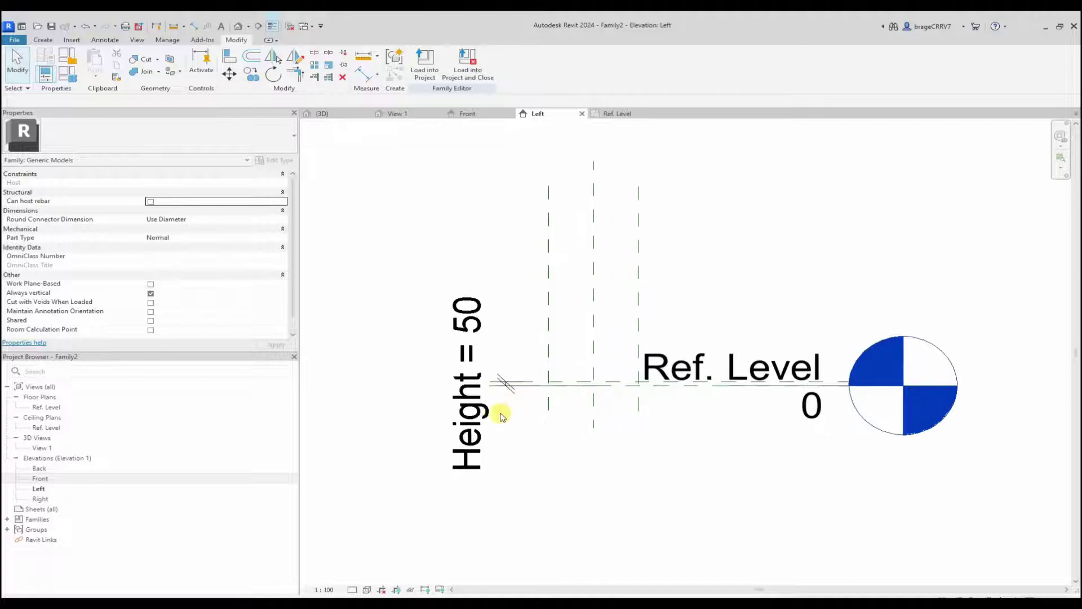
pyautogui.scroll(1, 496, 379)
pyautogui.click(324, 589)
pyautogui.click(338, 476)
pyautogui.scroll(2, 557, 383)
pyautogui.scroll(3, 507, 395)
pyautogui.scroll(-2, 394, 428)
pyautogui.moveTo(486, 488); pyautogui.dragTo(495, 488, button='middle')
pyautogui.scroll(-1, 495, 488)
# Reset the default Height to 250 and set the view scale to 1:20.
pyautogui.click(68, 73)
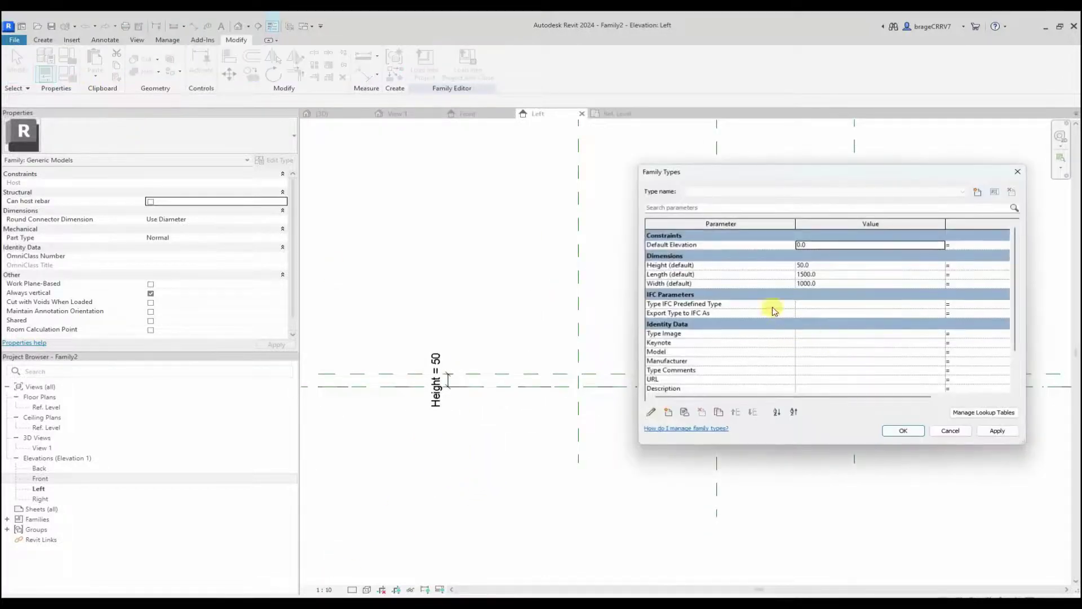
pyautogui.click(810, 264)
pyautogui.write('250')
pyautogui.click(997, 431)
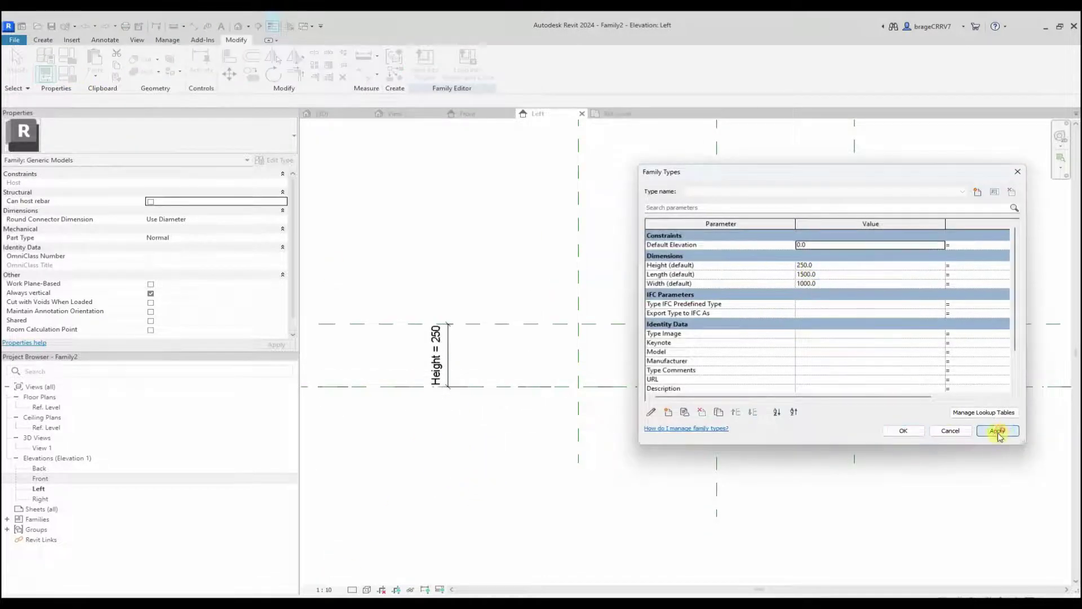
pyautogui.click(902, 431)
pyautogui.click(326, 589)
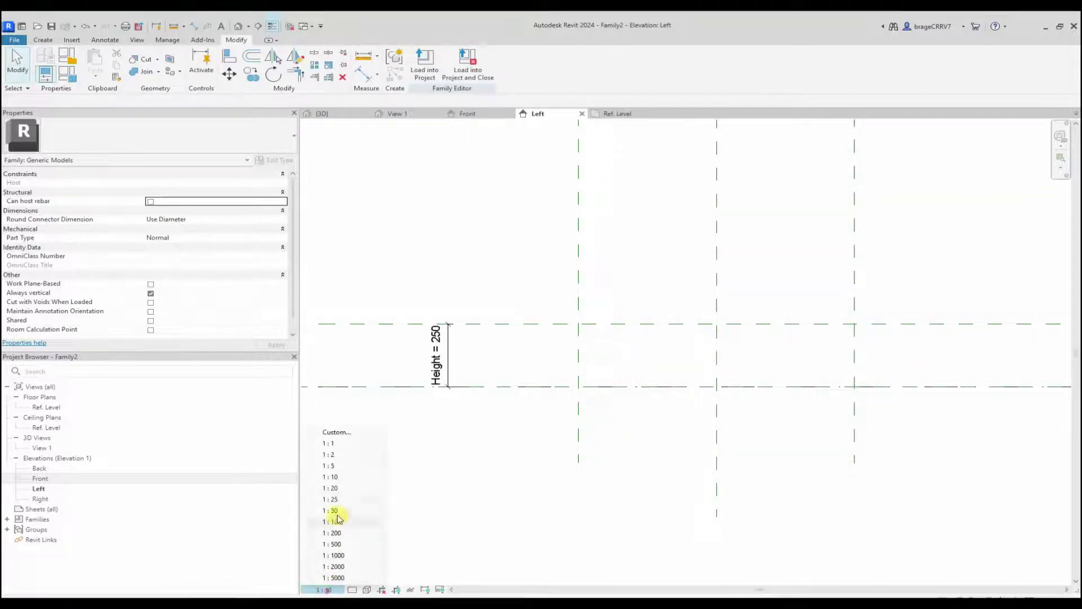
pyautogui.click(337, 494)
pyautogui.scroll(-3, 563, 466)
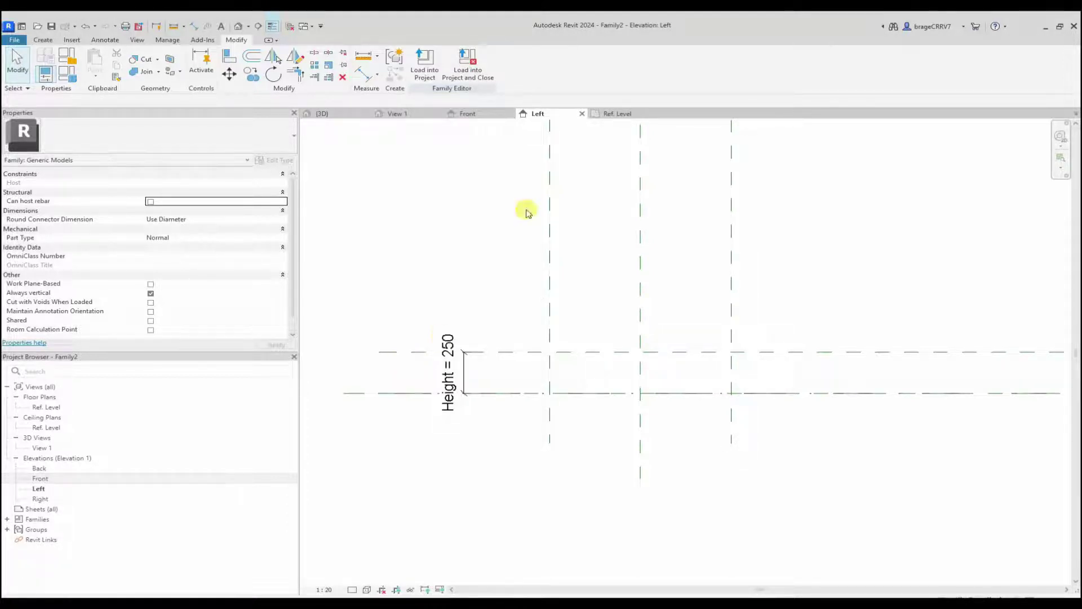
# Switch to the Ref. Level floor plan and centre the reference planes.
pyautogui.click(604, 117)
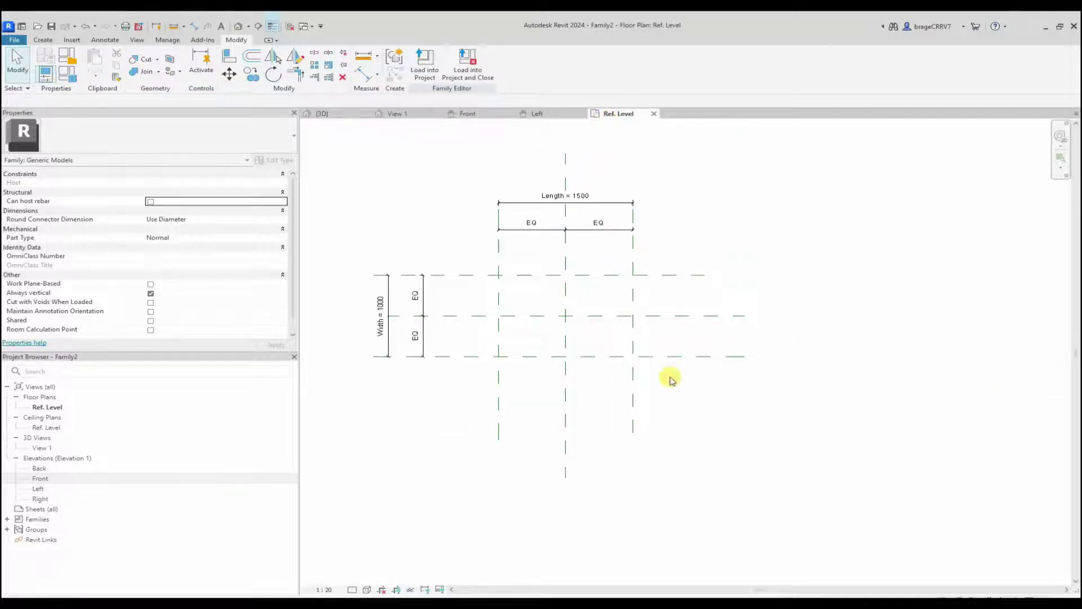
pyautogui.scroll(2, 686, 398)
pyautogui.moveTo(696, 382); pyautogui.dragTo(719, 389, button='middle')
pyautogui.moveTo(422, 226); pyautogui.dragTo(424, 225, button='middle')
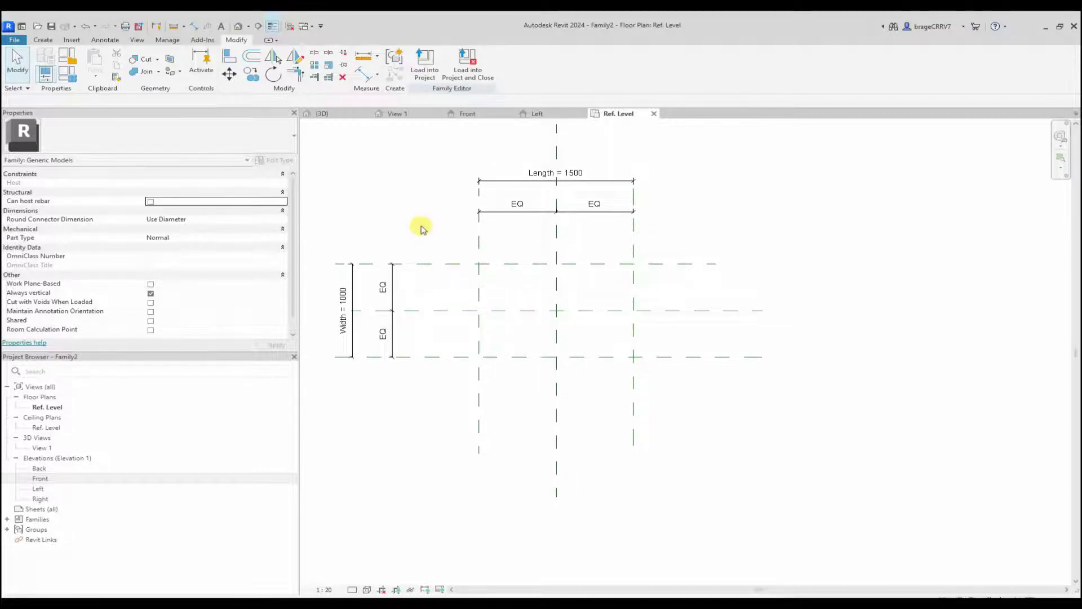
pyautogui.moveTo(423, 227); pyautogui.dragTo(421, 234, button='middle')
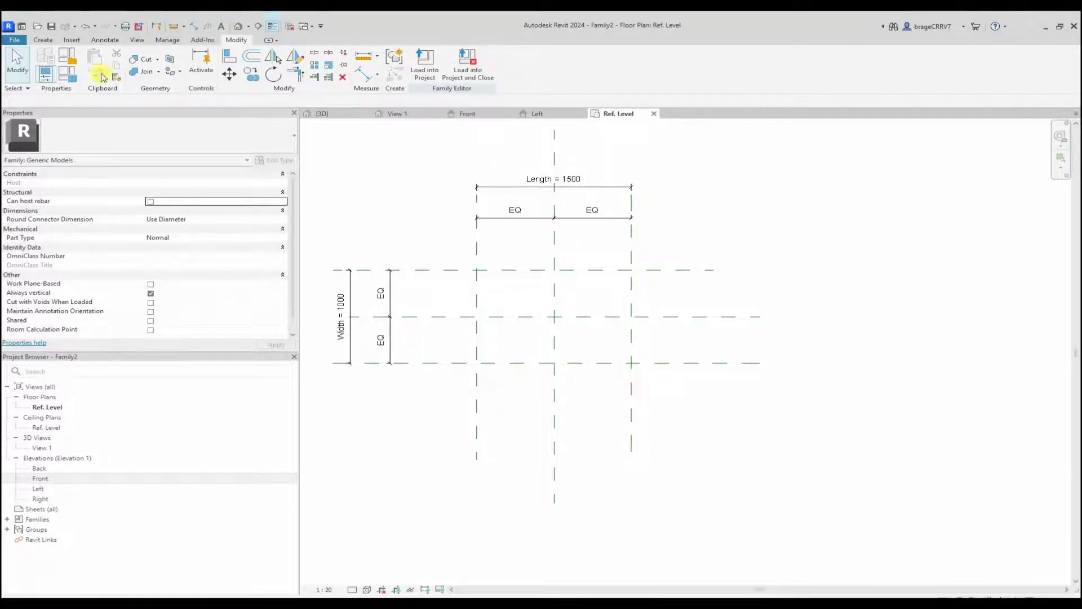
# Sketch a rectangle inside the reference planes and finish it as a solid extrusion.
pyautogui.click(42, 42)
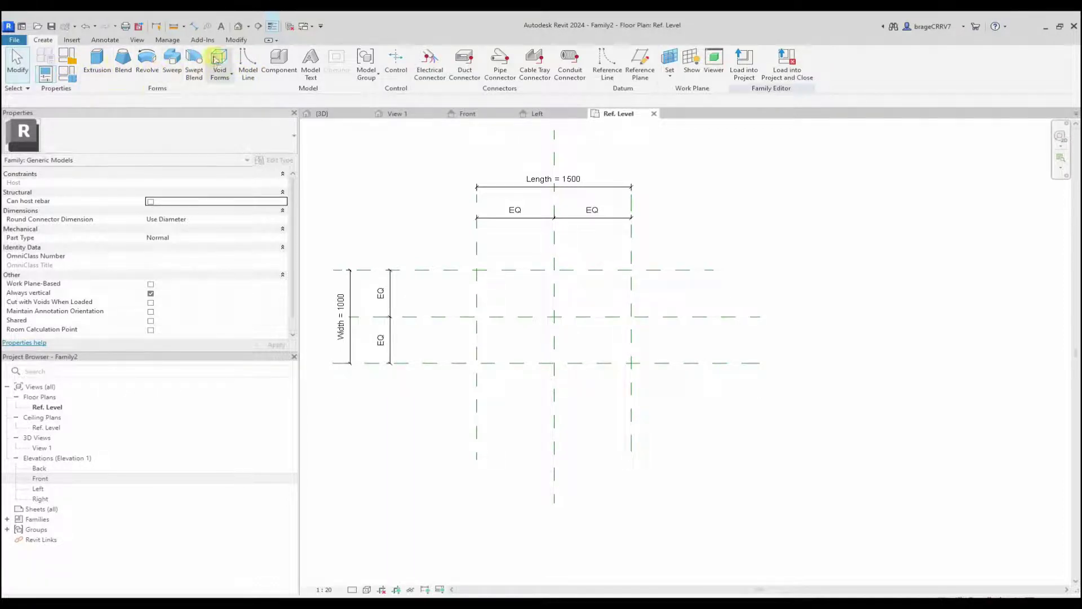
pyautogui.click(103, 71)
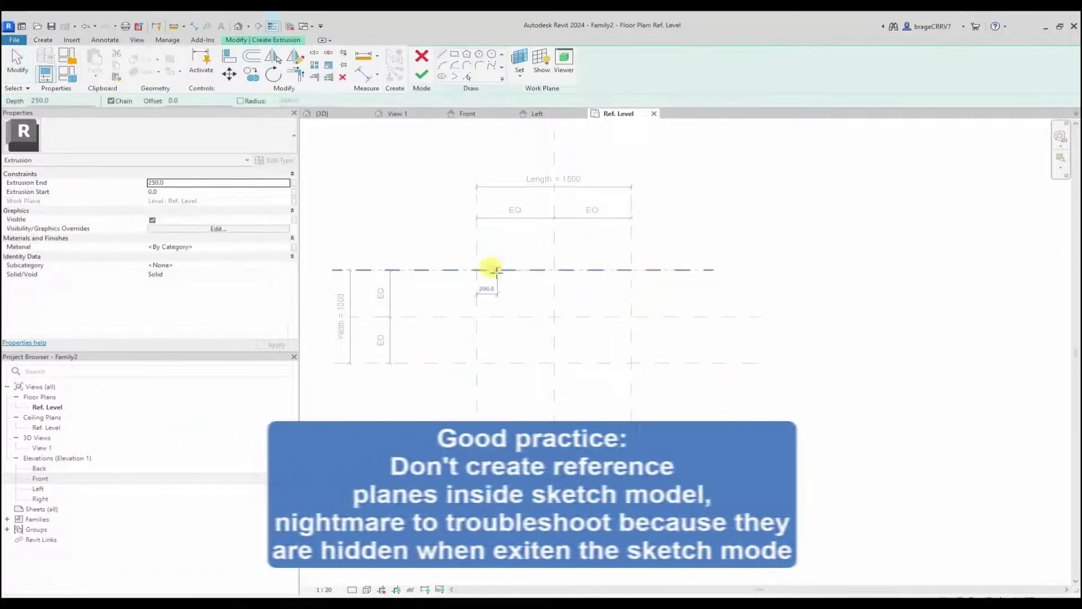
pyautogui.click(454, 54)
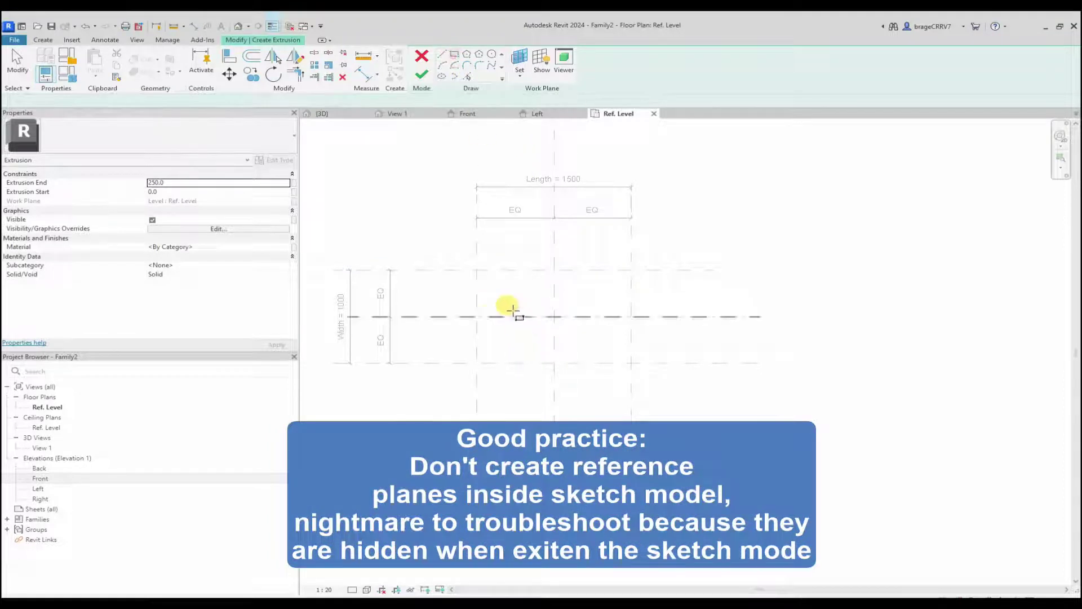
pyautogui.click(498, 279)
pyautogui.click(589, 349)
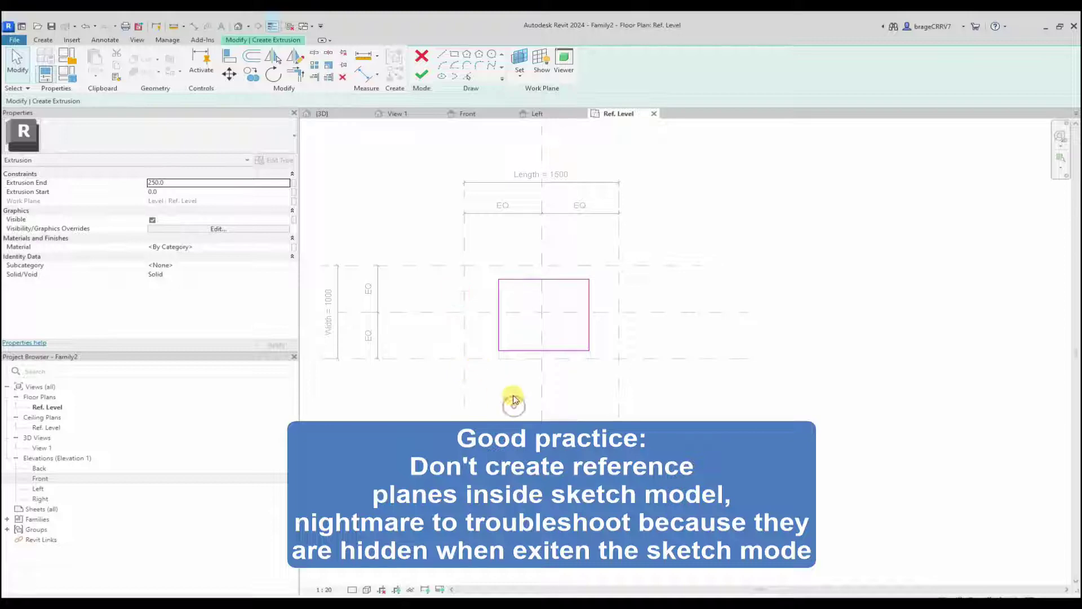
pyautogui.click(423, 78)
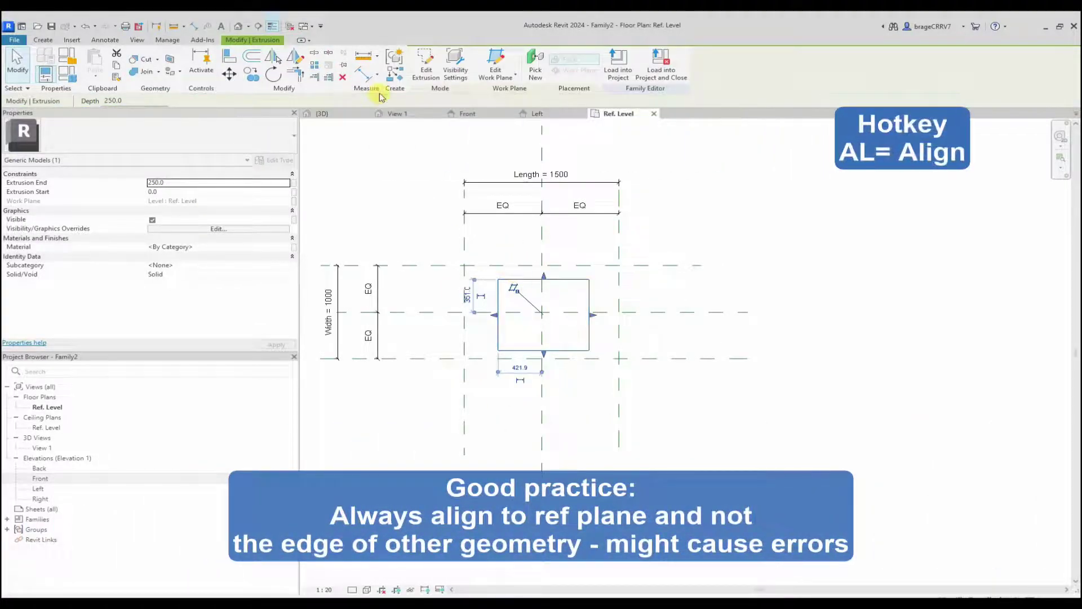
# Align the extrusion's top edge to the top reference plane (AL) and lock it.
pyautogui.click(521, 257)
pyautogui.press('a')
pyautogui.press('l')
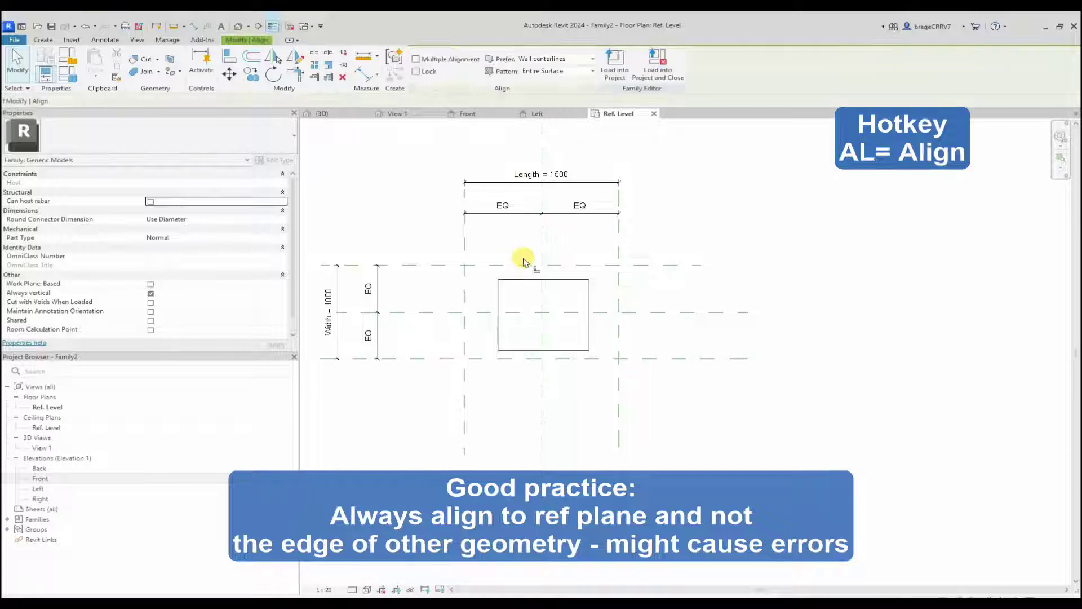
pyautogui.click(518, 265)
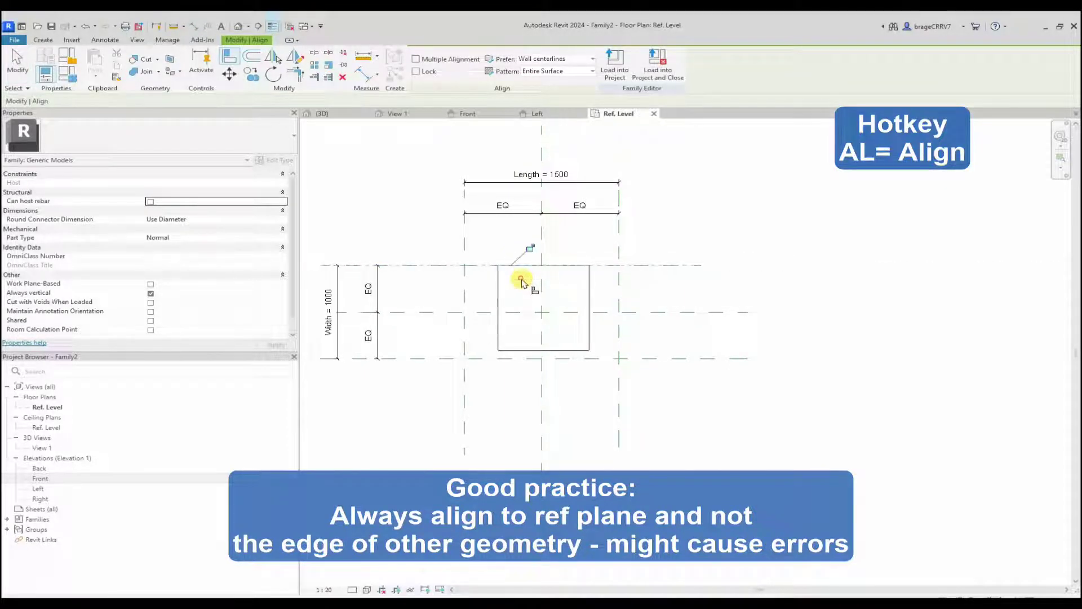
pyautogui.click(531, 249)
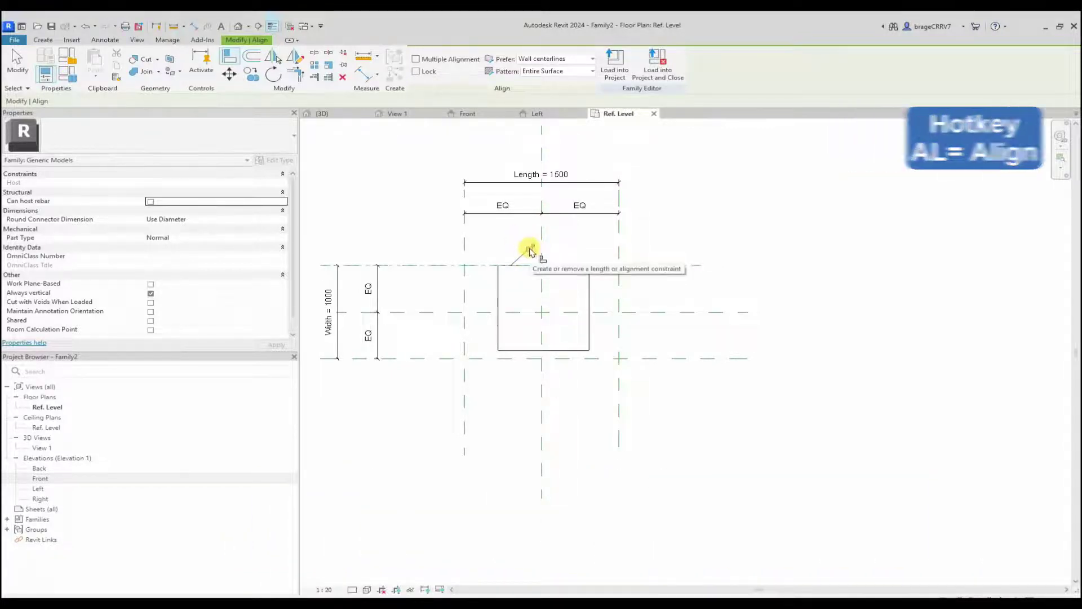
# Align the right and bottom edges to their reference planes, then target the left plane.
pyautogui.click(620, 294)
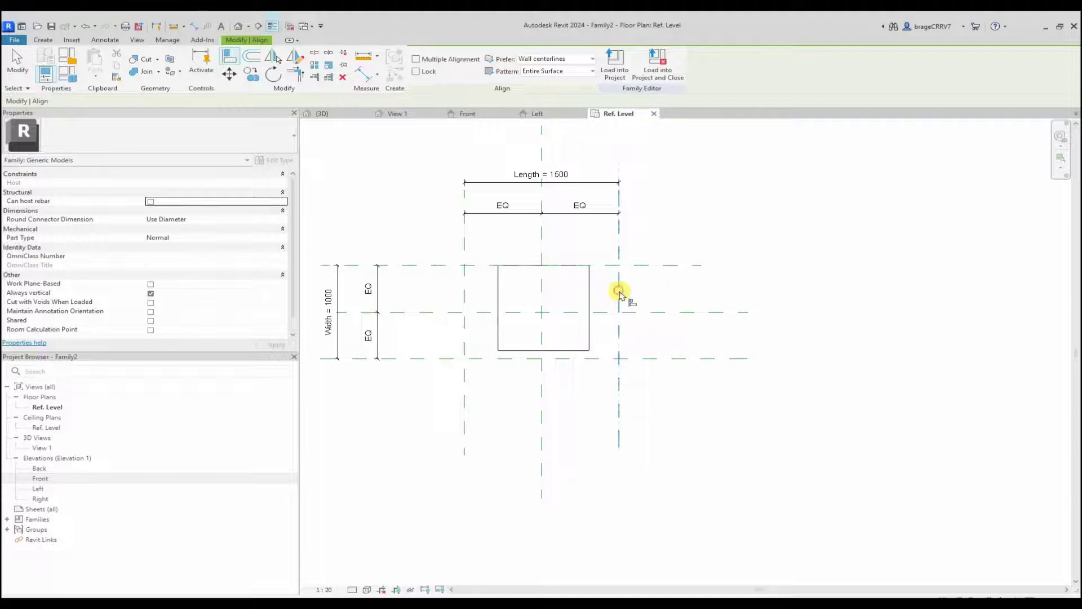
pyautogui.click(589, 292)
pyautogui.click(580, 358)
pyautogui.click(576, 350)
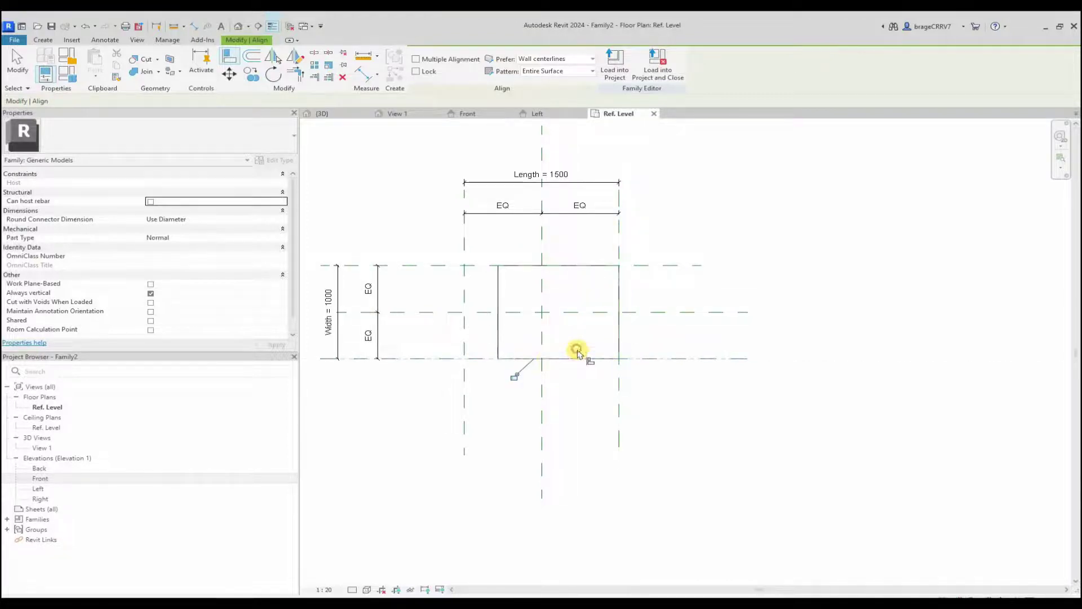
pyautogui.click(462, 294)
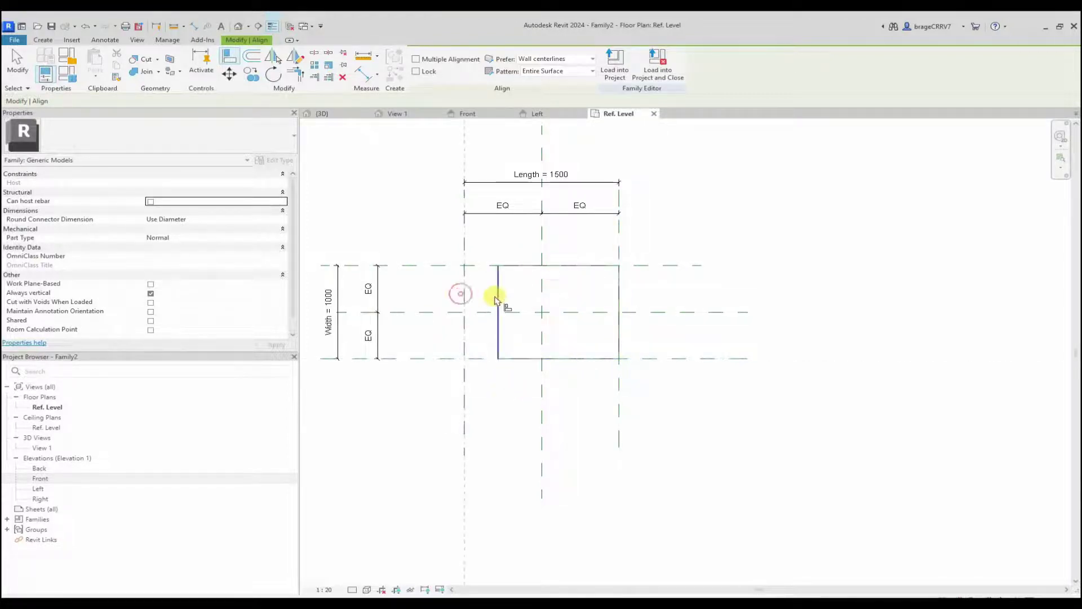
pyautogui.scroll(-1, 448, 300)
# Align the extrusion's left edge to the left reference plane and finish aligning.
pyautogui.click(448, 300)
pyautogui.press('Escape')
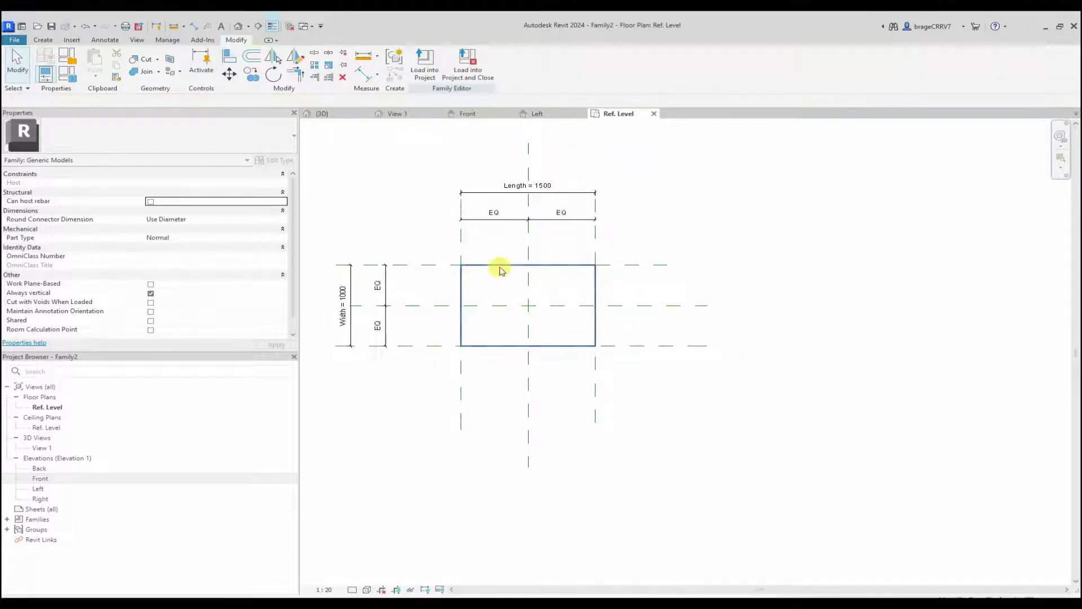
pyautogui.click(496, 266)
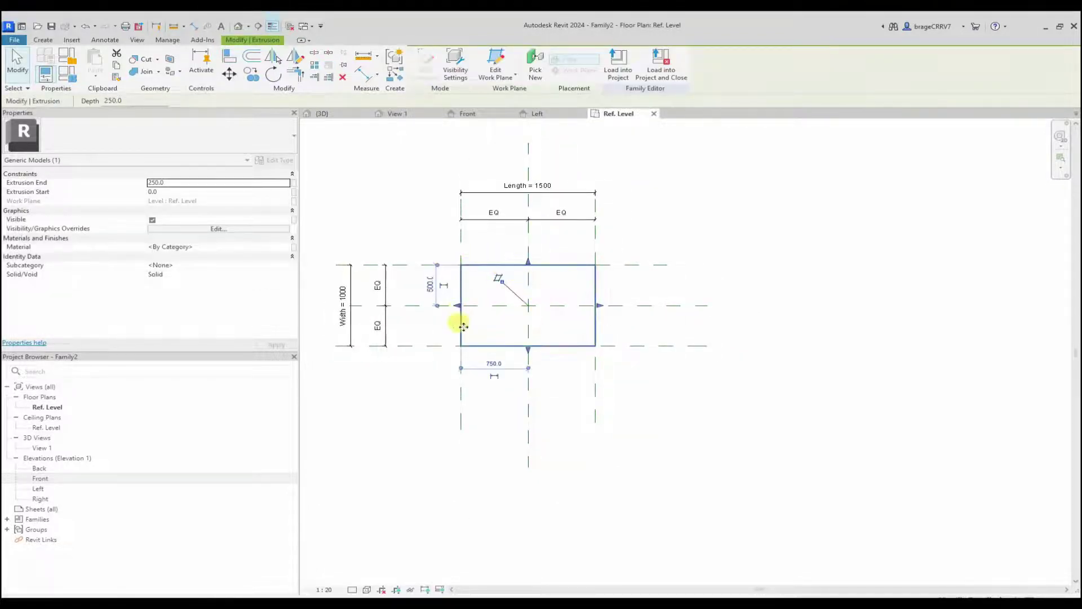
pyautogui.press('Escape')
pyautogui.moveTo(683, 434); pyautogui.dragTo(618, 435, button='middle')
# Set Length (default) to 1000 and Width (default) to 1500, applying each, and close Family Types.
pyautogui.click(67, 77)
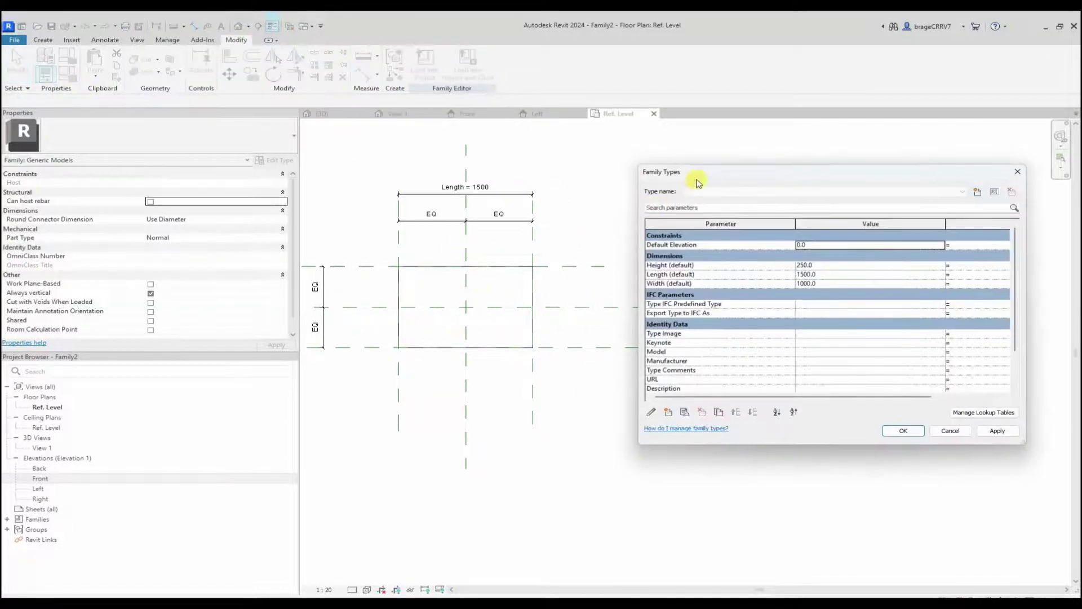
pyautogui.click(844, 292)
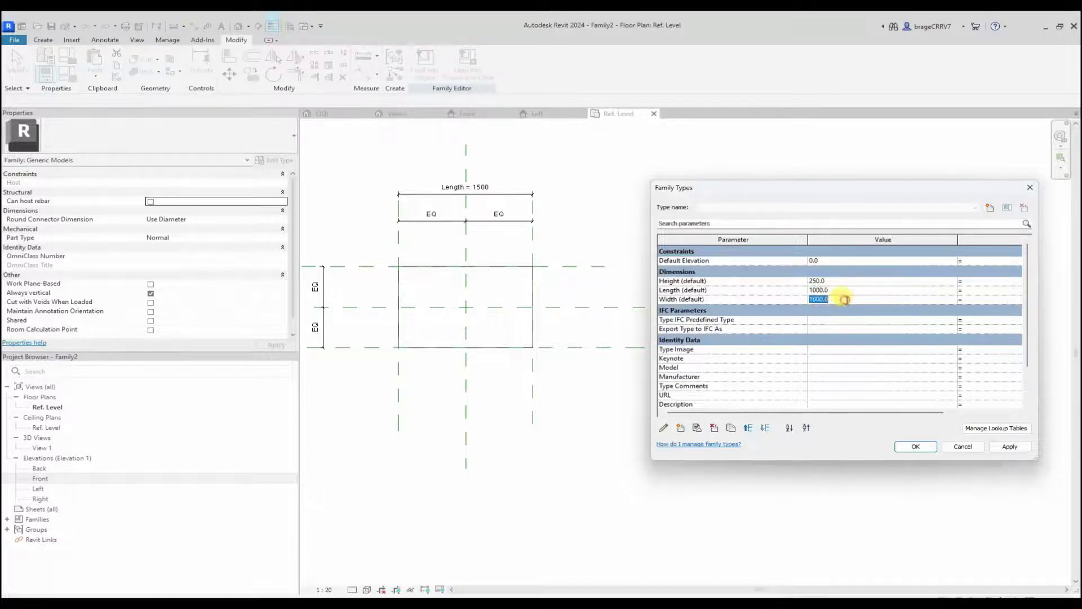
pyautogui.click(1005, 448)
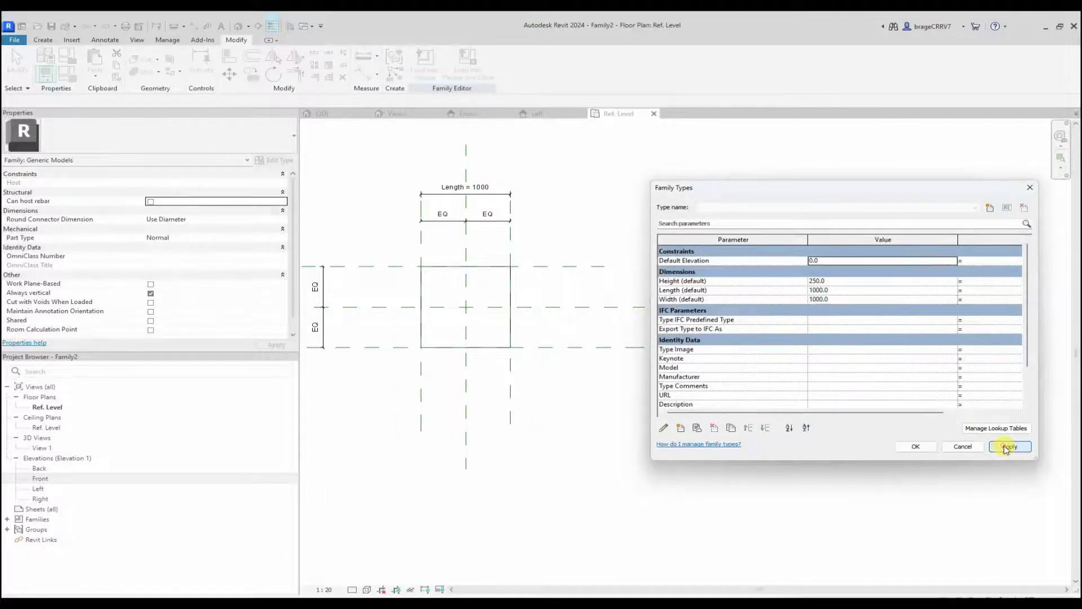
pyautogui.click(844, 299)
pyautogui.write('1500')
pyautogui.click(1005, 448)
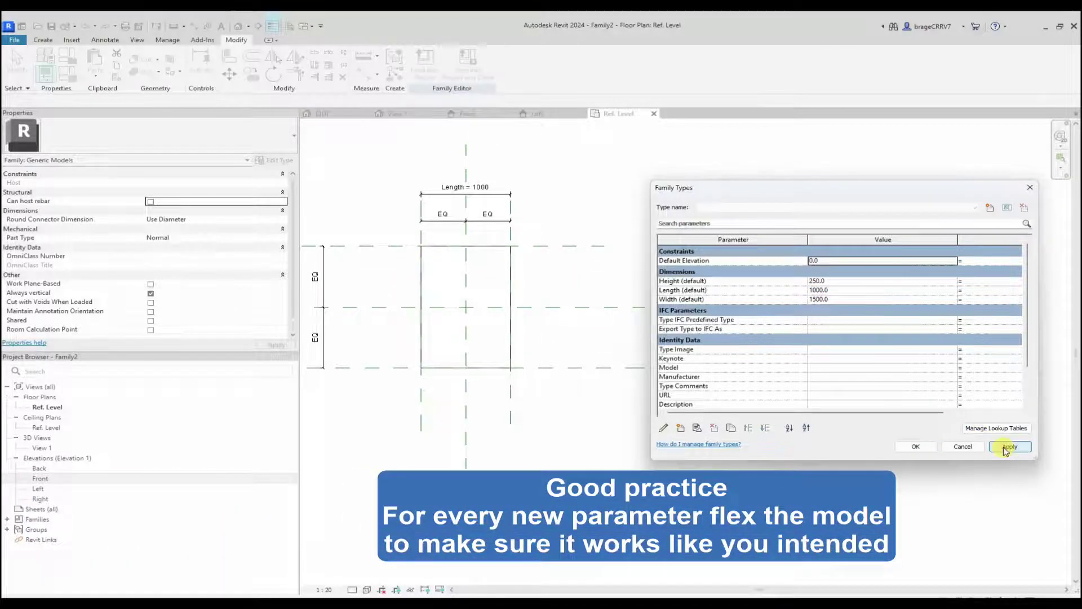
pyautogui.click(915, 446)
# In the Left elevation, align and lock the extrusion's top edge to the Height reference plane.
pyautogui.click(536, 113)
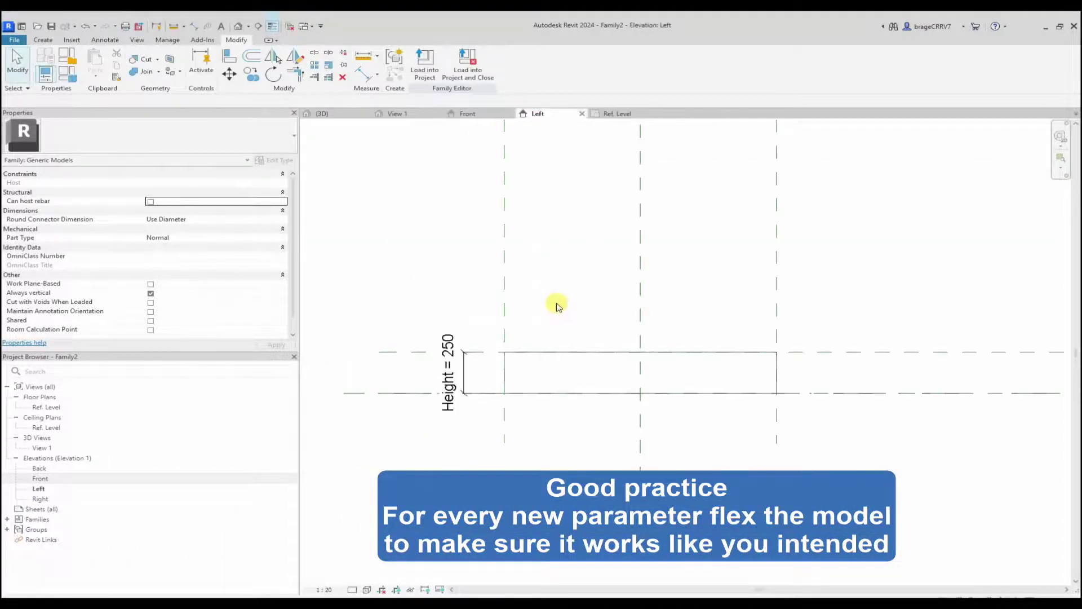
pyautogui.click(515, 352)
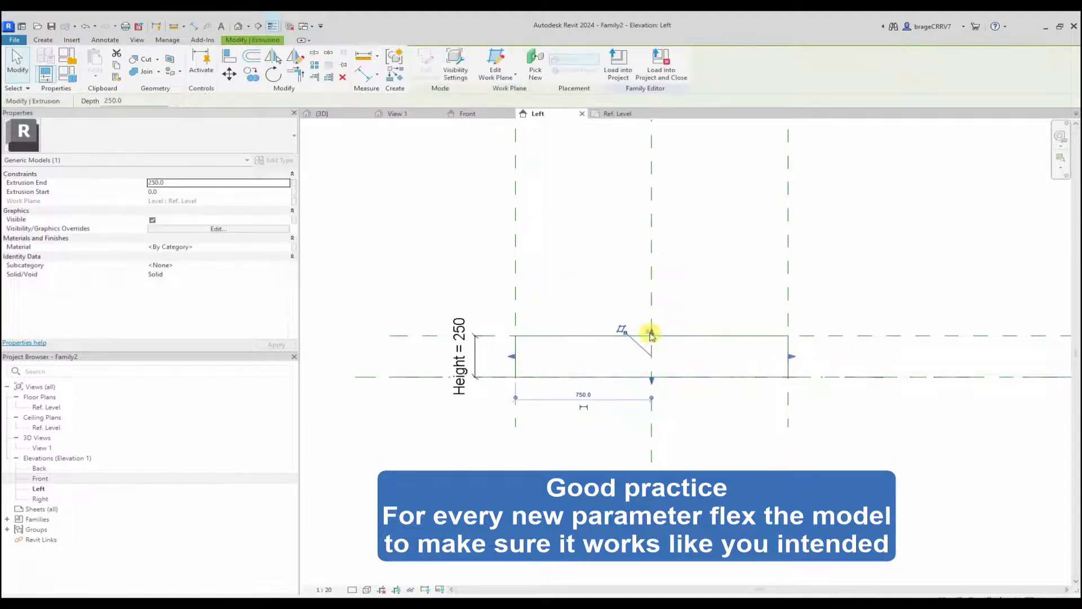
pyautogui.moveTo(644, 334); pyautogui.dragTo(644, 349)
pyautogui.click(550, 362)
pyautogui.scroll(2, 606, 280)
pyautogui.moveTo(606, 281); pyautogui.dragTo(558, 246, button='middle')
pyautogui.press('a')
pyautogui.press('l')
pyautogui.click(571, 307)
pyautogui.click(570, 330)
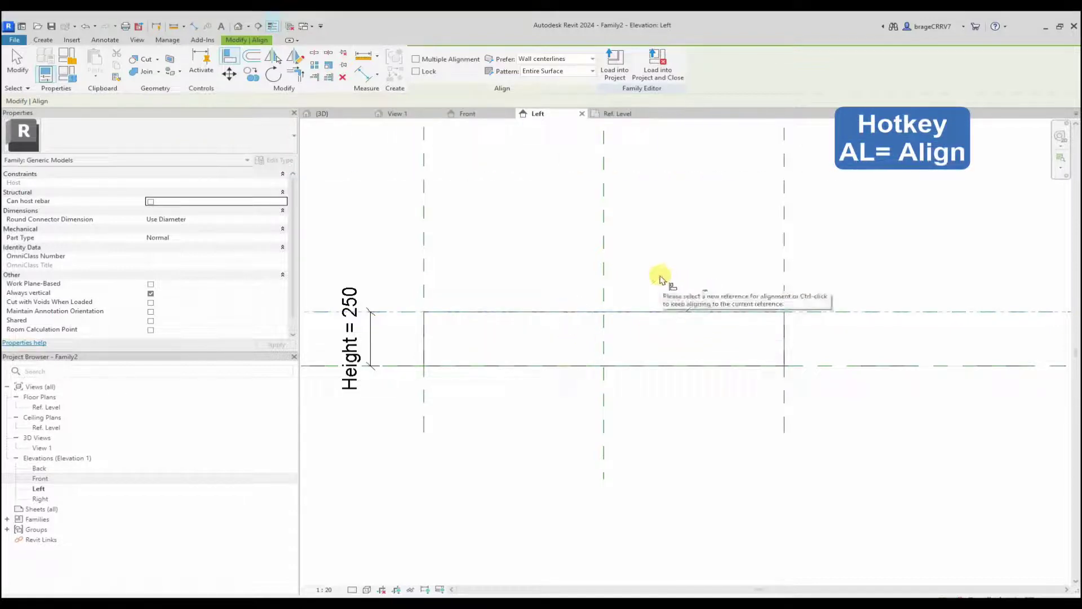
pyautogui.press('Escape')
pyautogui.press('Escape')
pyautogui.moveTo(483, 203); pyautogui.dragTo(454, 199, button='middle')
pyautogui.scroll(-2, 361, 197)
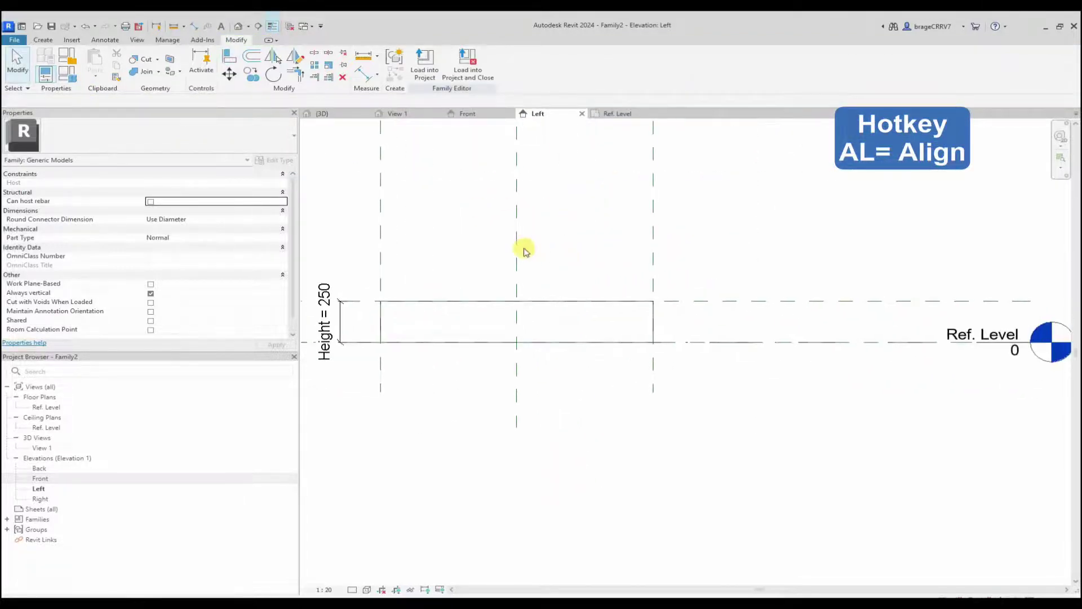
# Set the family's default Height to 500 in Family Types and apply it.
pyautogui.press('f')
pyautogui.press('t')
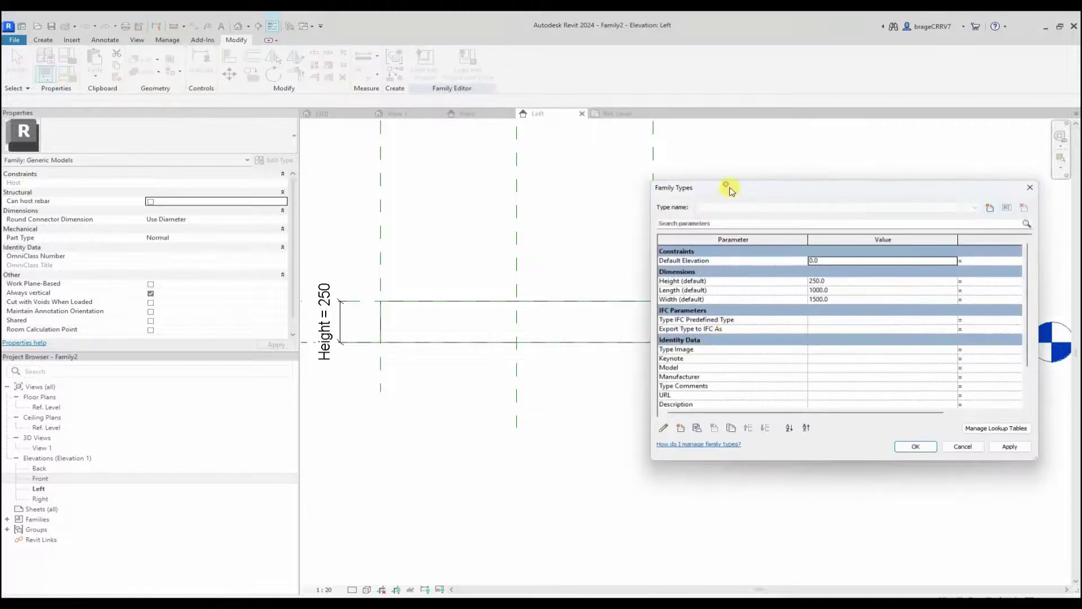
pyautogui.moveTo(739, 188); pyautogui.dragTo(772, 188)
pyautogui.click(881, 284)
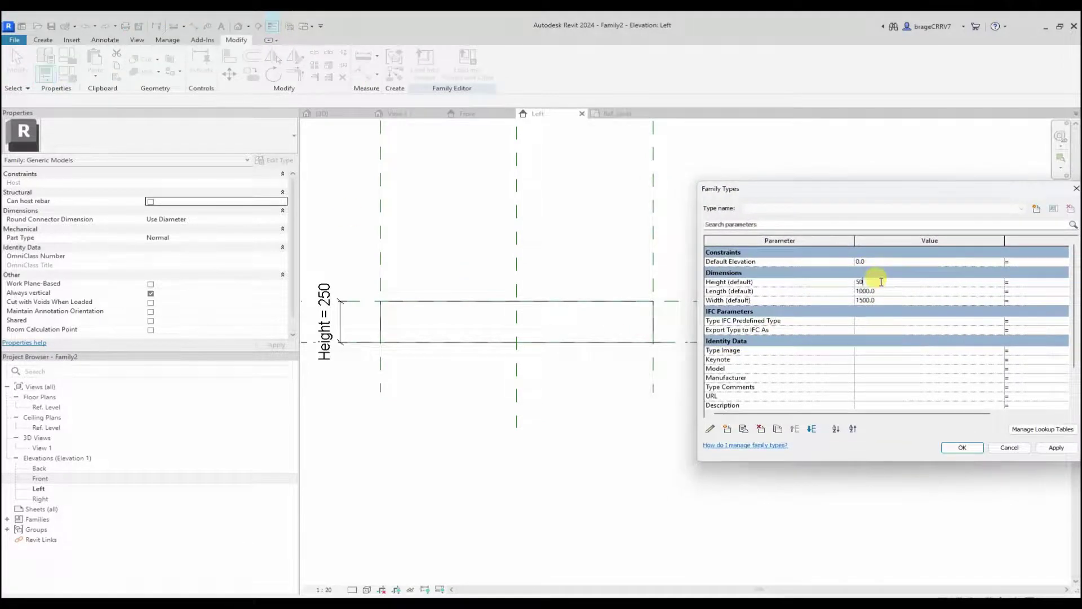
pyautogui.click(1048, 449)
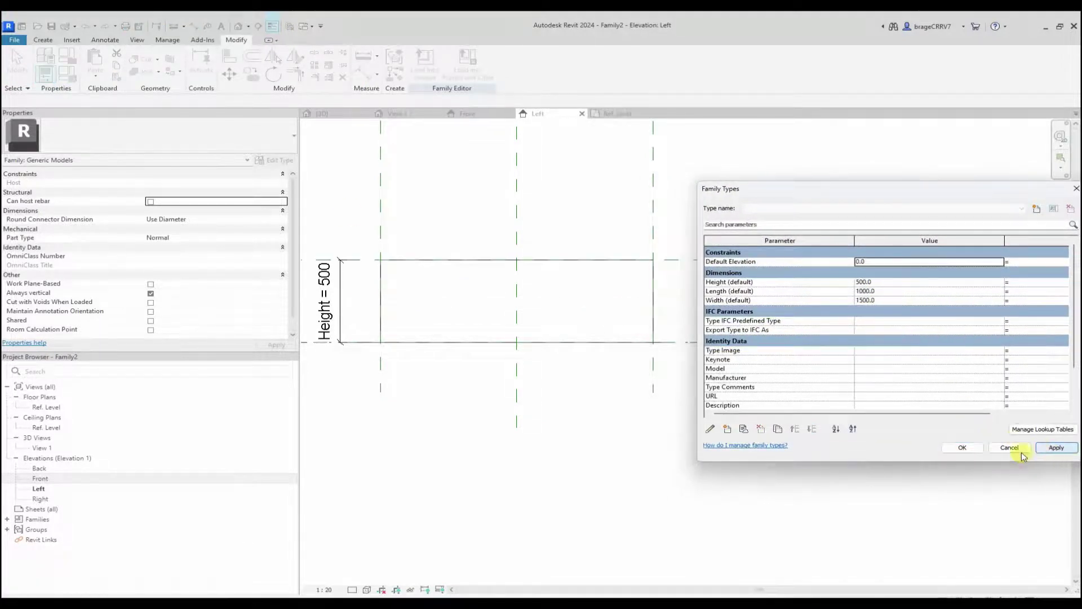
pyautogui.click(962, 448)
pyautogui.scroll(-2, 519, 338)
pyautogui.scroll(-1, 531, 326)
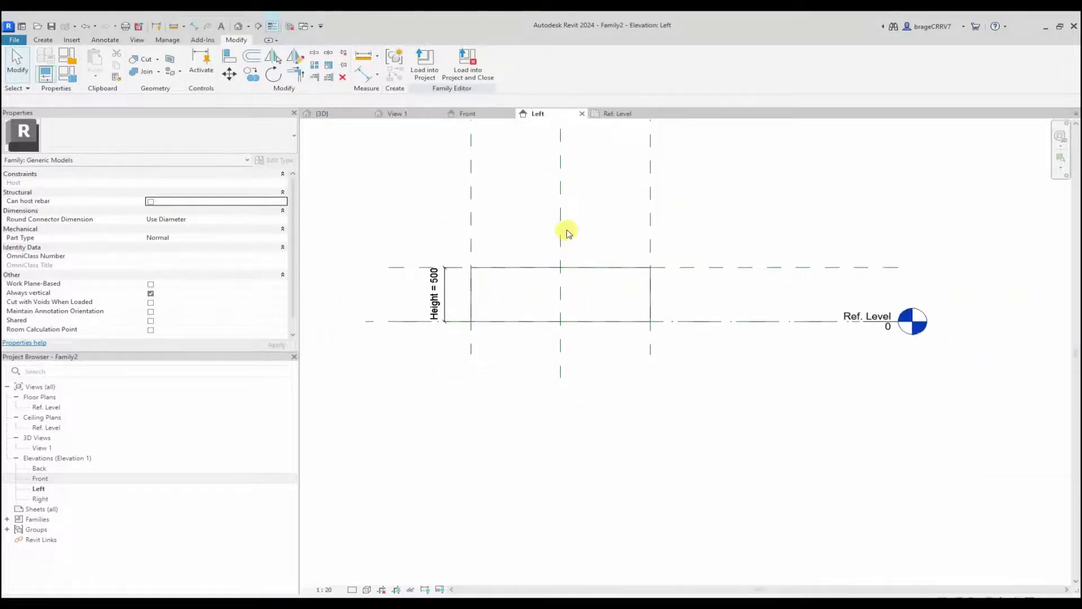
# Assign Concrete, Cast-in-Place - C45 from AEC Materials > Concrete to the extrusion.
pyautogui.click(509, 317)
pyautogui.moveTo(517, 229); pyautogui.dragTo(495, 227, button='middle')
pyautogui.click(287, 251)
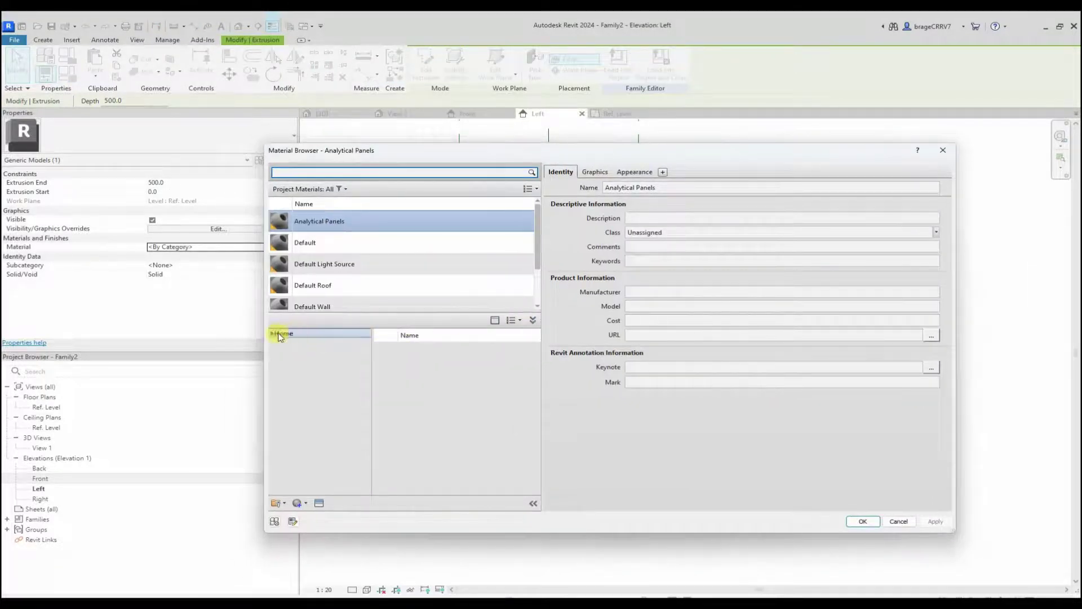
pyautogui.click(269, 333)
pyautogui.click(276, 352)
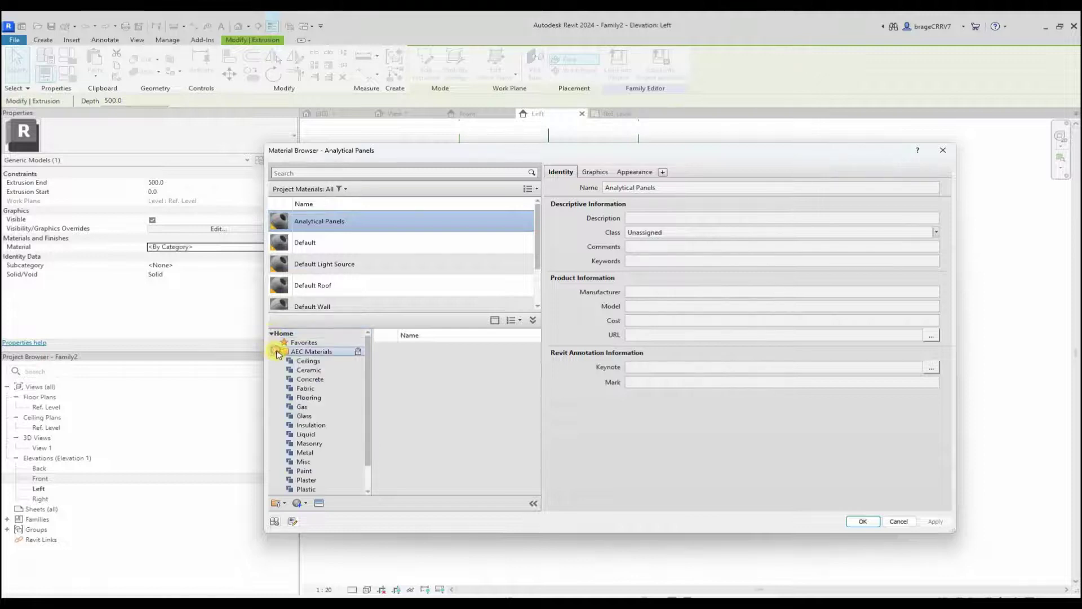
pyautogui.click(312, 379)
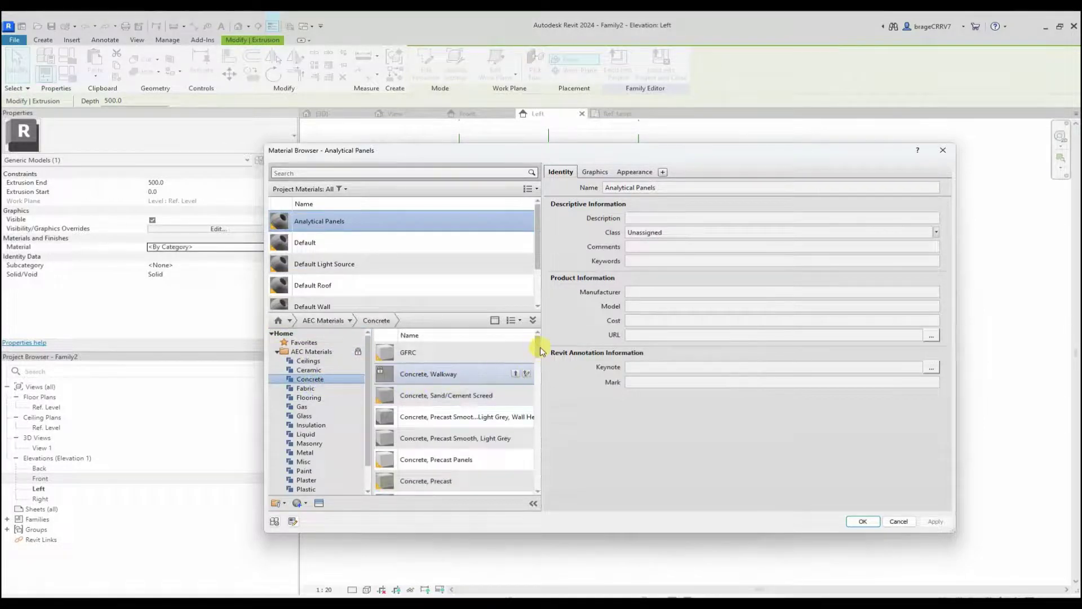
pyautogui.moveTo(539, 349); pyautogui.dragTo(542, 409)
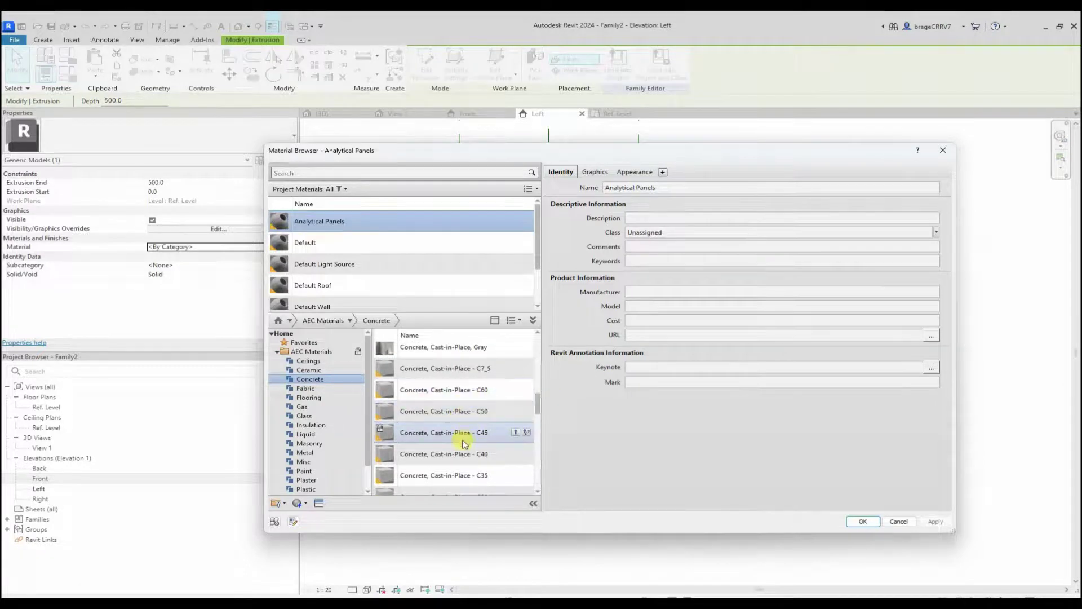
pyautogui.click(486, 435)
pyautogui.click(519, 433)
pyautogui.click(927, 524)
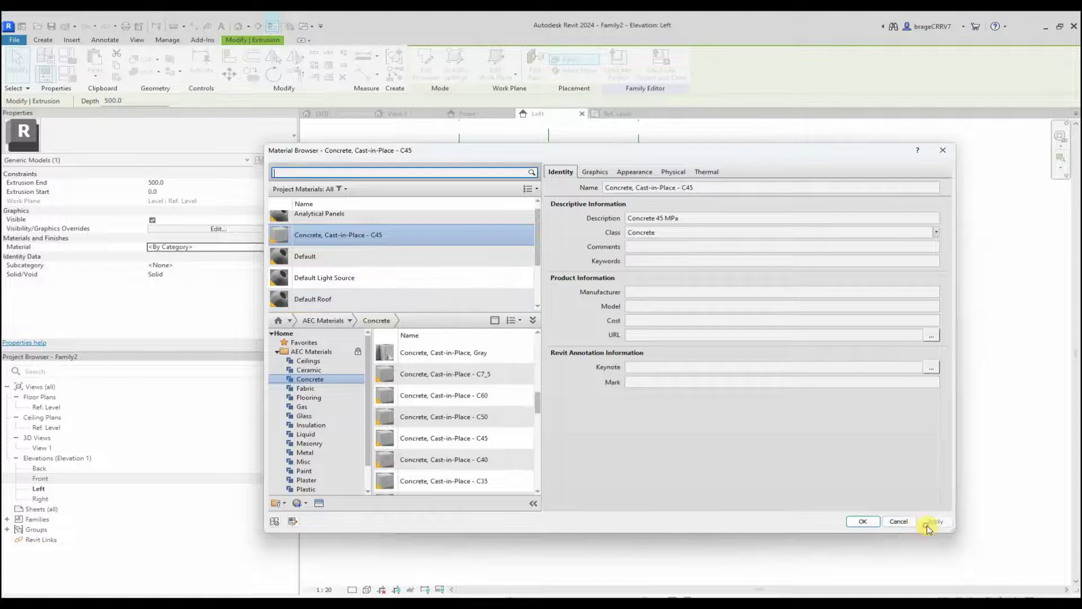
pyautogui.click(872, 524)
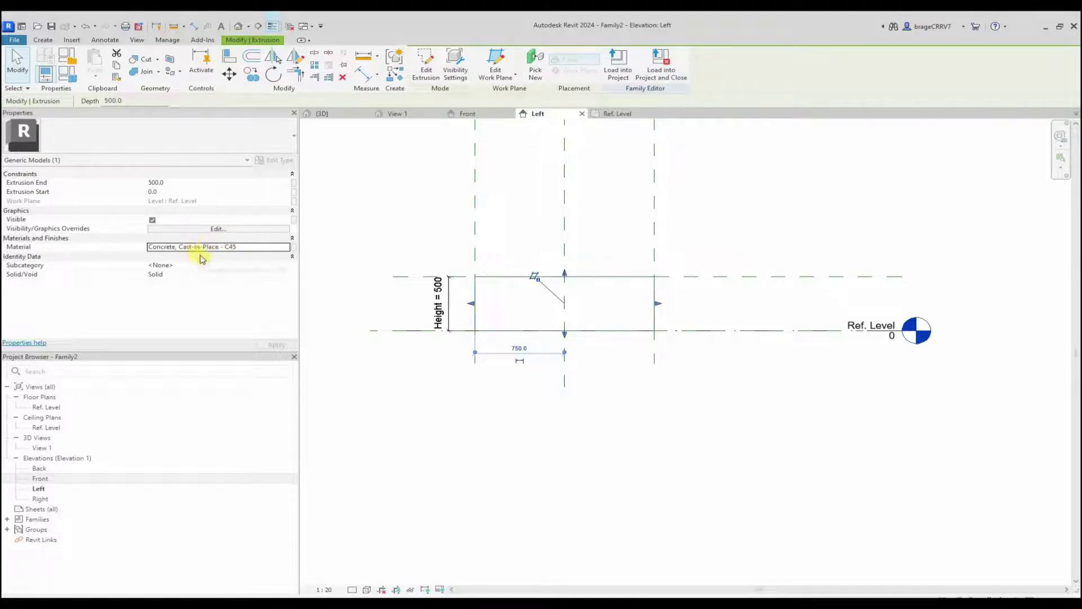
# Open the Default 3D View and shade the block with the Consistent Colors visual style.
pyautogui.moveTo(455, 417); pyautogui.dragTo(468, 411, button='middle')
pyautogui.click(472, 410)
pyautogui.scroll(-2, 549, 360)
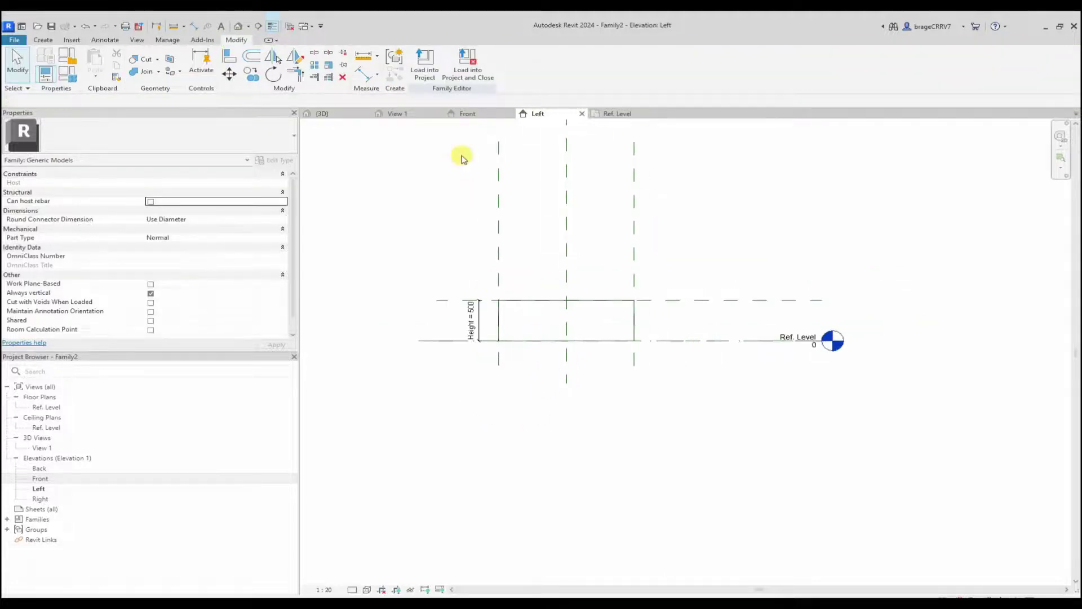
pyautogui.moveTo(431, 186); pyautogui.dragTo(350, 162, button='middle')
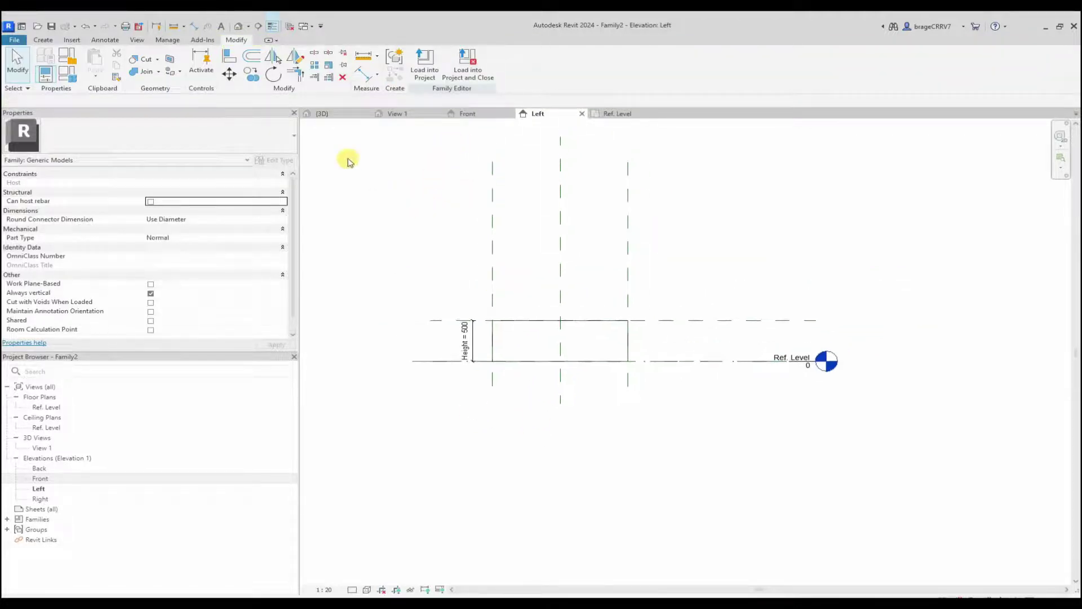
pyautogui.click(239, 26)
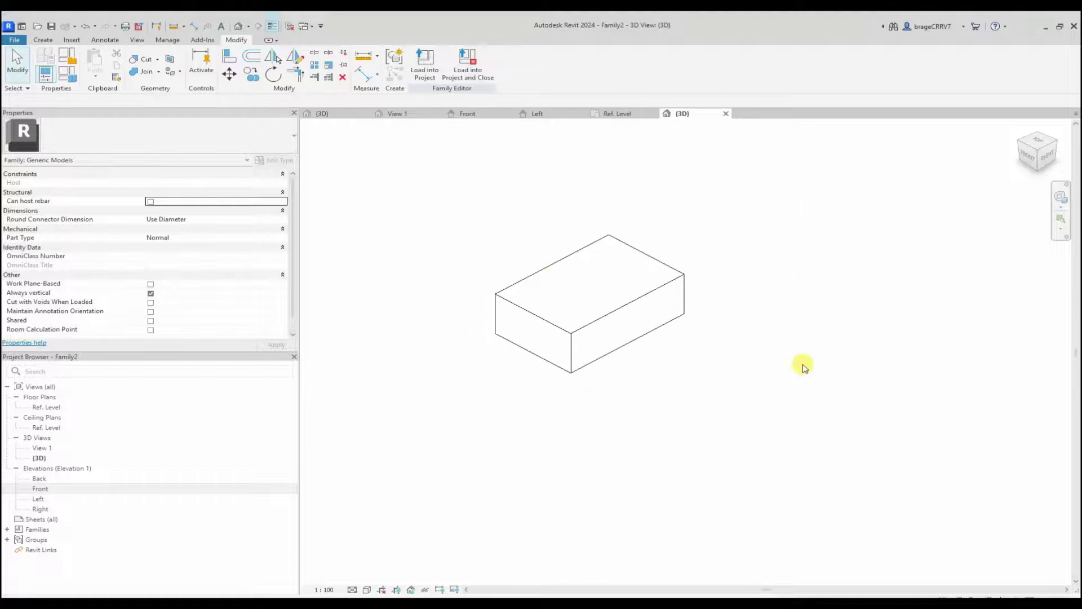
pyautogui.keyDown('shift'); pyautogui.moveTo(811, 381); pyautogui.dragTo(500, 461, button='middle'); pyautogui.keyUp('shift')
pyautogui.click(365, 589)
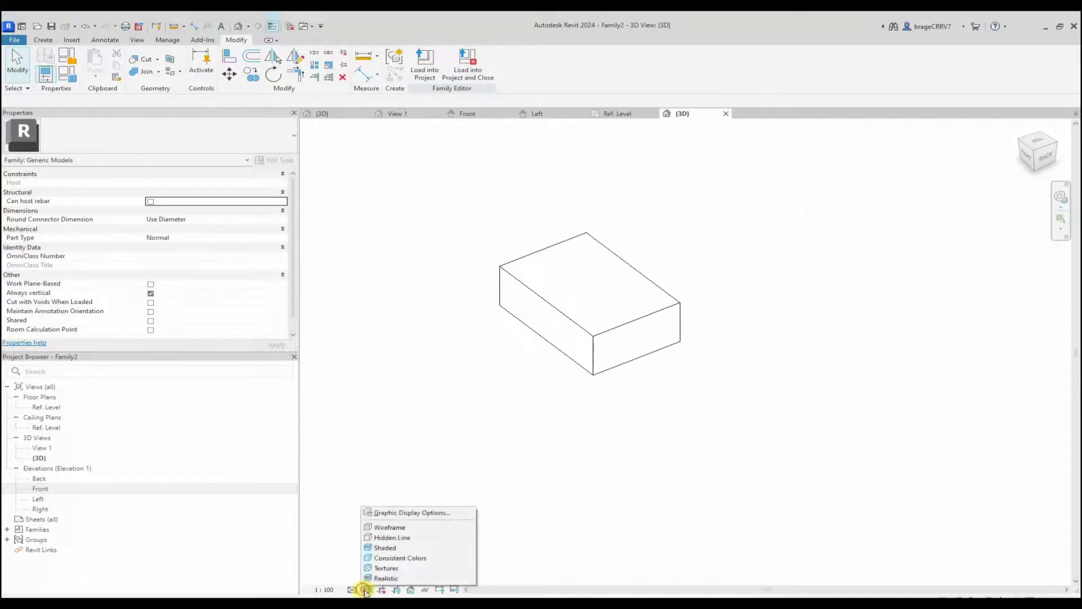
pyautogui.click(400, 558)
pyautogui.moveTo(552, 440)
pyautogui.keyDown('shift'); pyautogui.mouseDown(button='middle')
pyautogui.moveTo(603, 422)
pyautogui.moveTo(596, 433)
pyautogui.moveTo(526, 435)
pyautogui.moveTo(601, 452)
pyautogui.mouseUp(button='middle'); pyautogui.keyUp('shift')
pyautogui.scroll(-1, 447, 415)
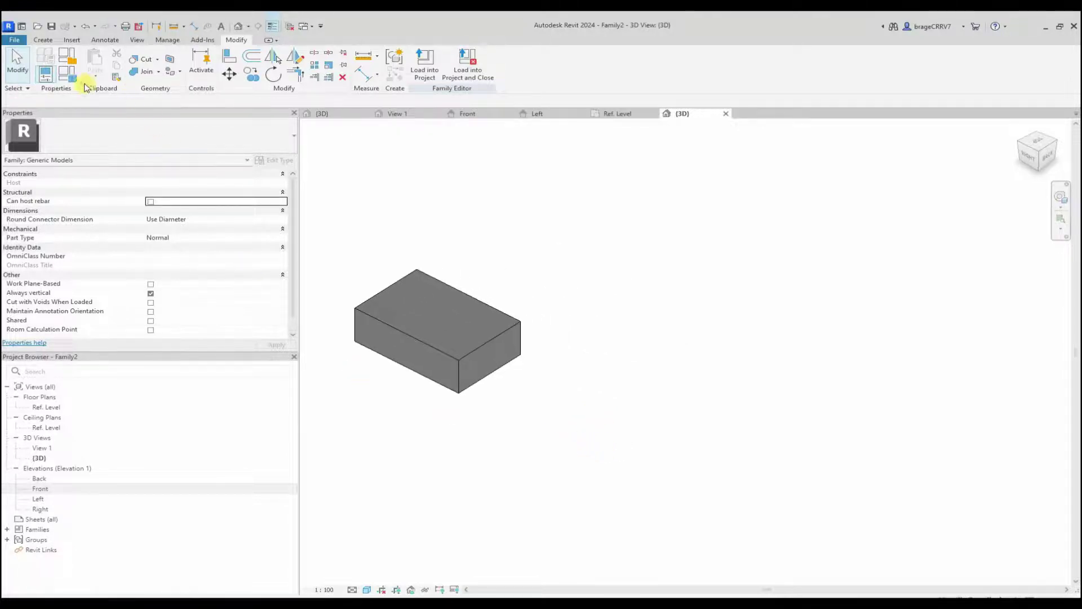
# In Family Types, set default Height 400, Length 800 and Width 1000.
pyautogui.click(67, 73)
pyautogui.click(880, 285)
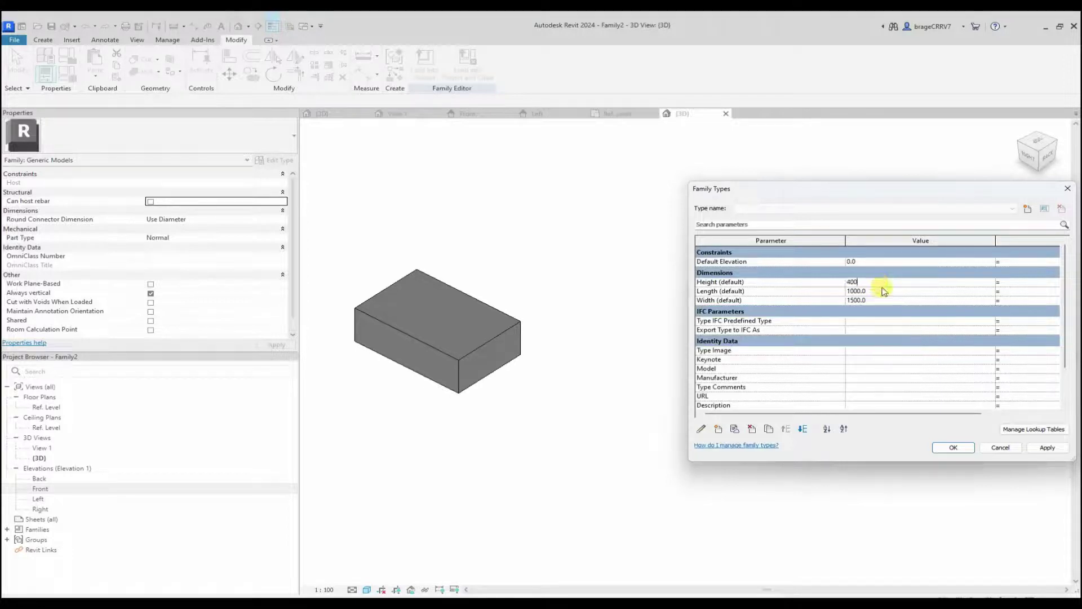
pyautogui.click(1033, 448)
pyautogui.click(888, 290)
pyautogui.write('800')
pyautogui.click(1046, 446)
pyautogui.click(879, 300)
pyautogui.write('100')
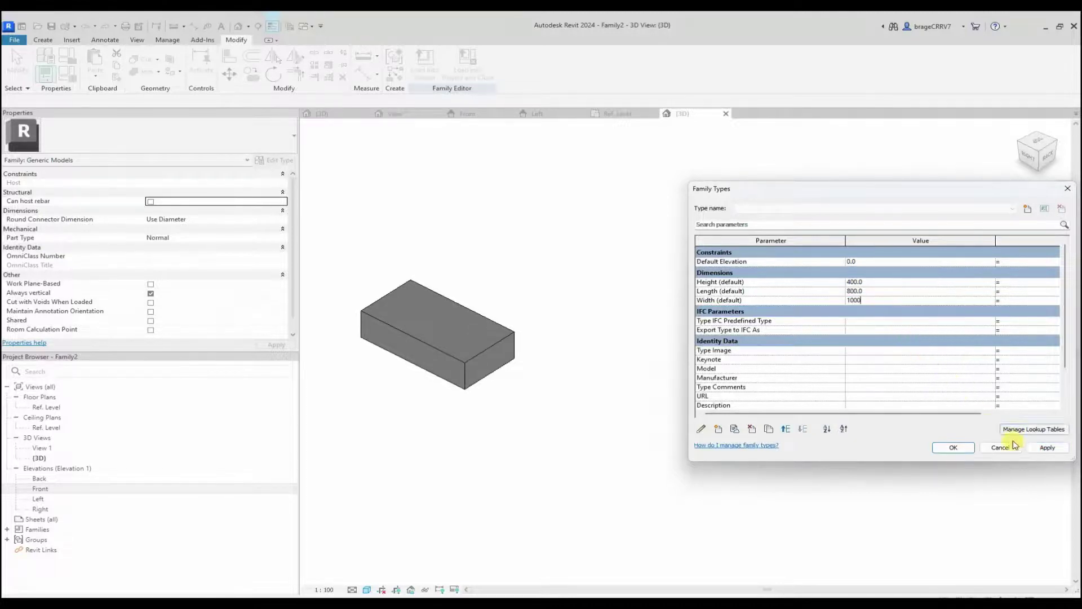
pyautogui.click(1045, 447)
pyautogui.click(954, 447)
pyautogui.moveTo(583, 387); pyautogui.dragTo(674, 398, button='middle')
pyautogui.scroll(1, 738, 410)
pyautogui.moveTo(744, 406); pyautogui.dragTo(774, 415, button='middle')
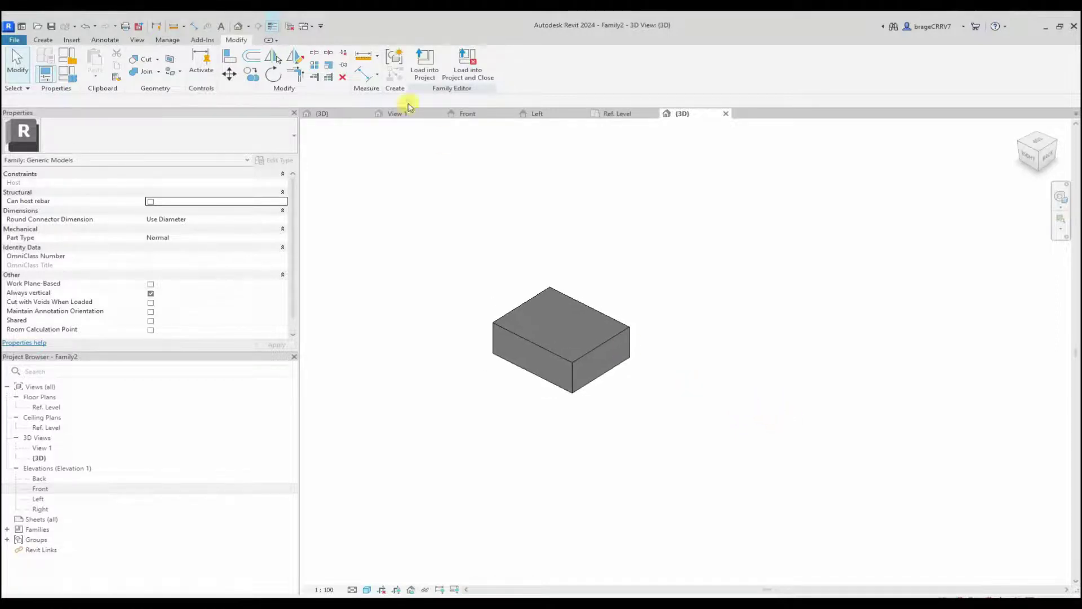
# Load the block family into the KA project and place one copy on the slab.
pyautogui.click(425, 75)
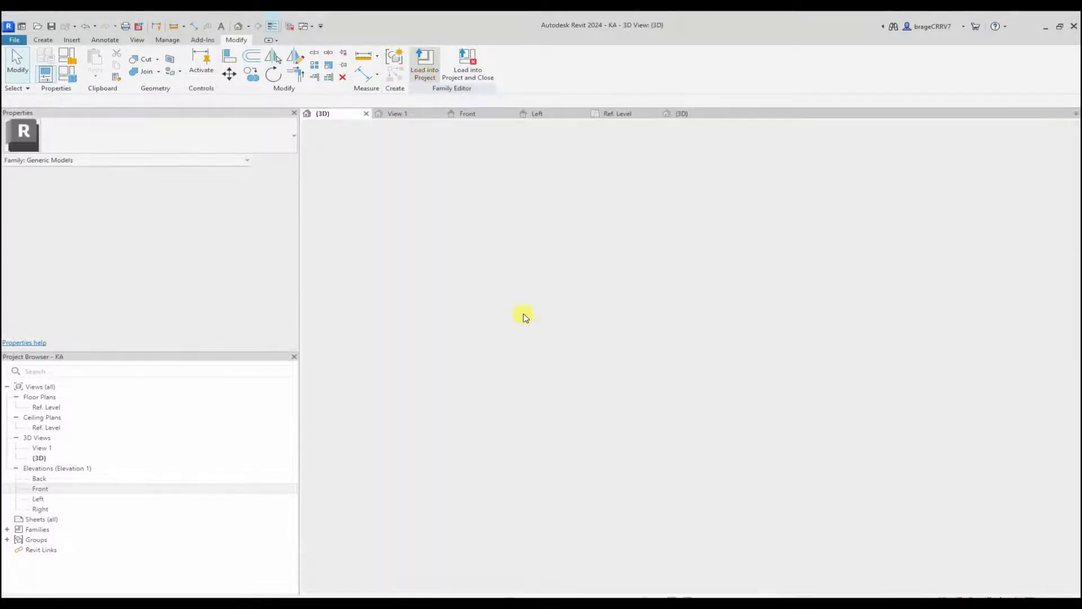
pyautogui.scroll(2, 624, 351)
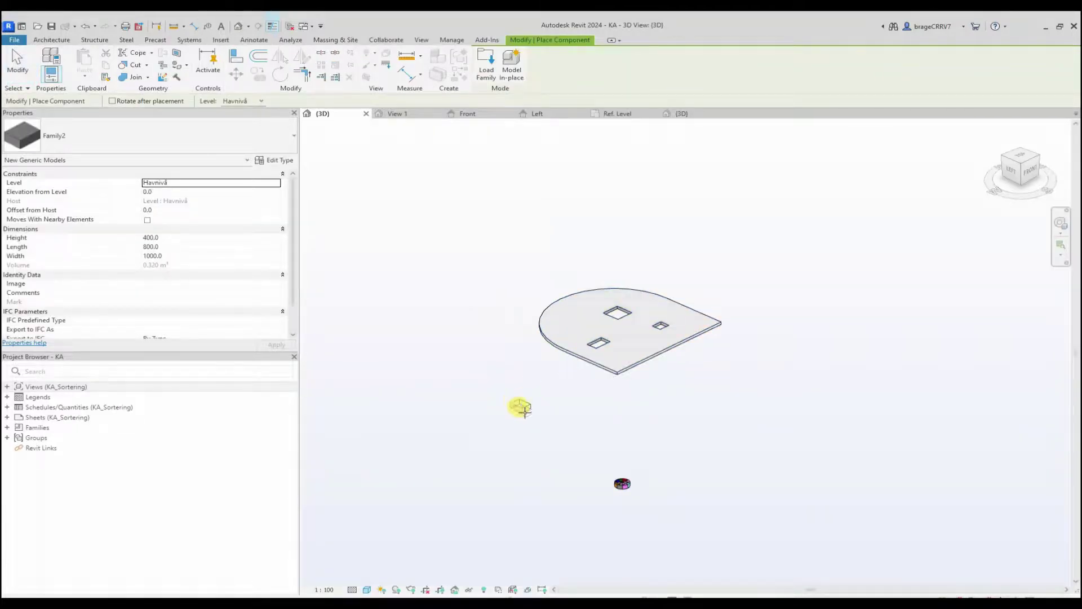
pyautogui.scroll(2, 623, 336)
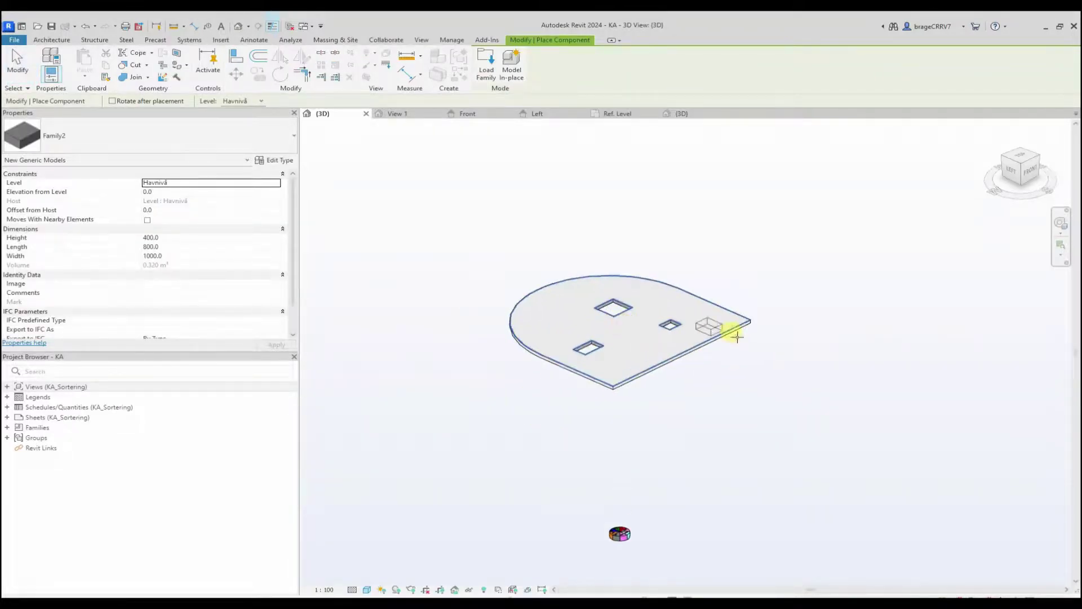
pyautogui.click(631, 350)
pyautogui.press('Escape')
pyautogui.press('Escape')
# Select the placed Family2 block on the slab.
pyautogui.scroll(5, 720, 416)
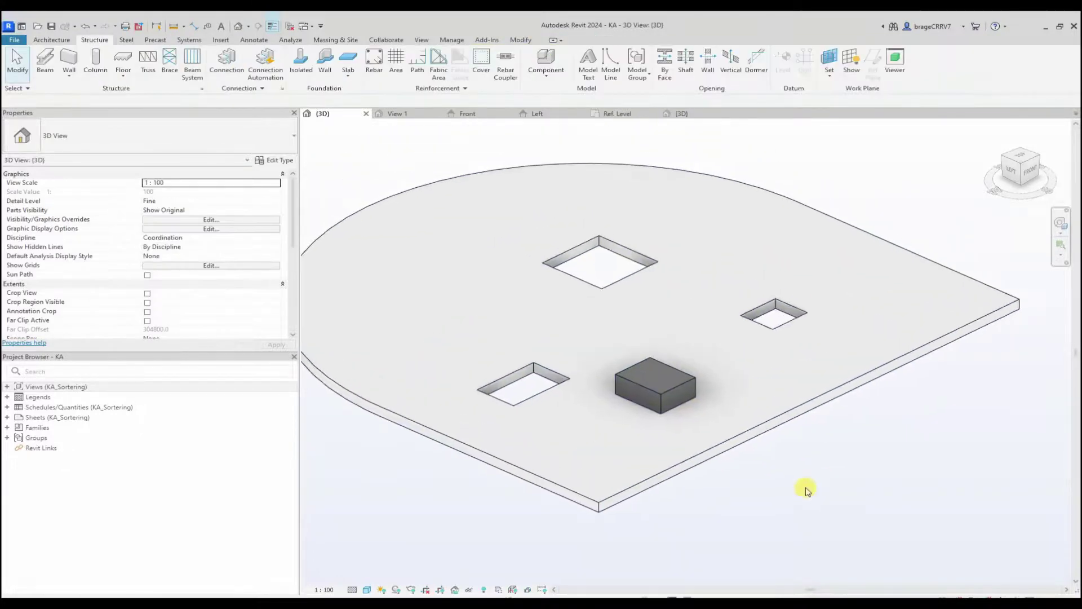
pyautogui.scroll(-2, 802, 482)
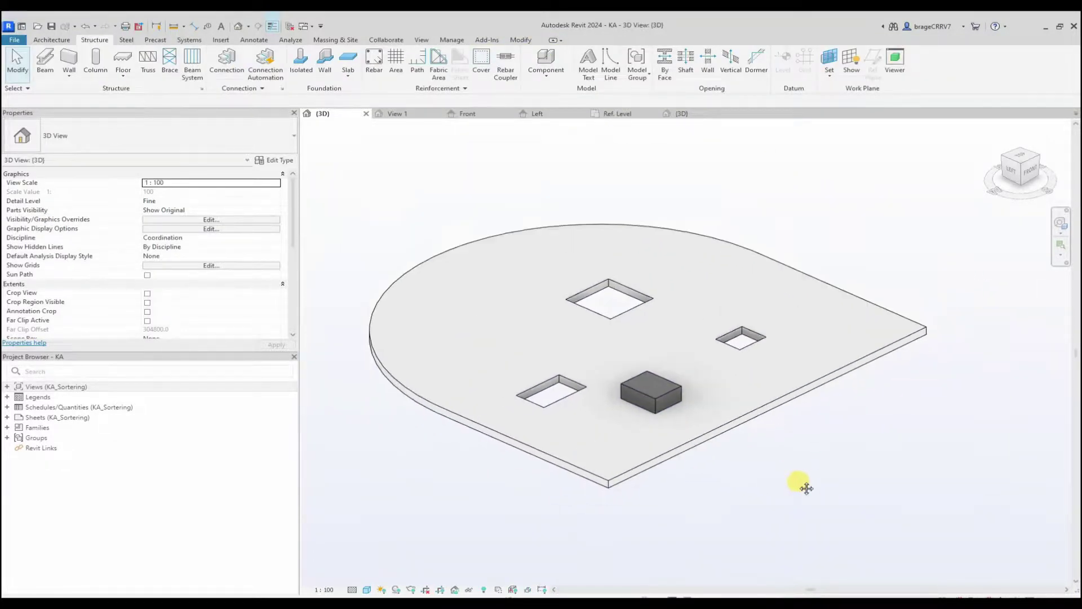
pyautogui.moveTo(804, 492); pyautogui.dragTo(750, 434, button='middle')
pyautogui.click(662, 408)
pyautogui.click(777, 435)
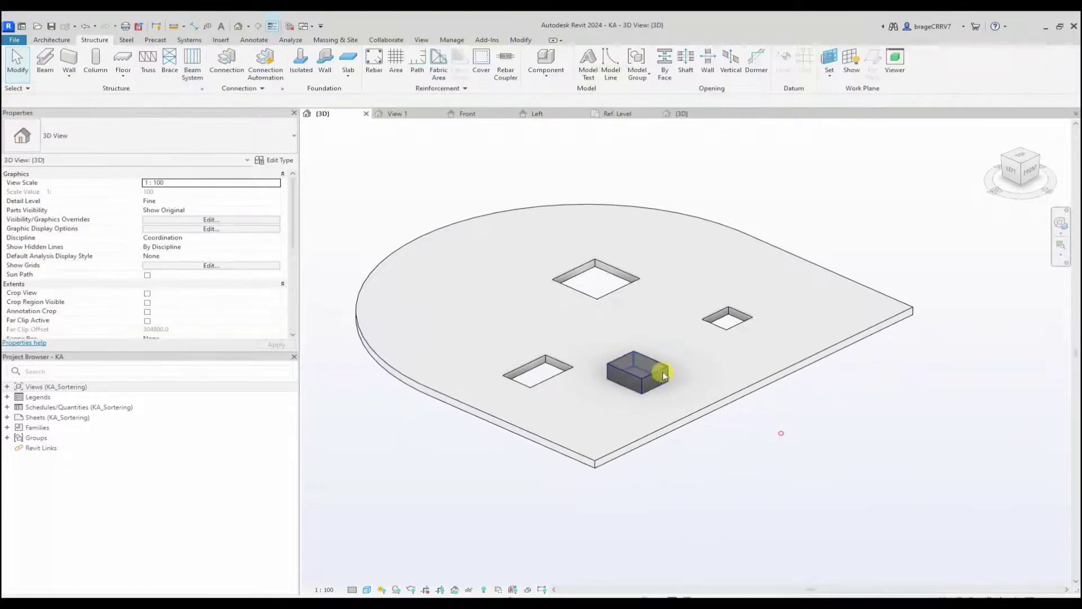
pyautogui.click(664, 383)
pyautogui.click(746, 449)
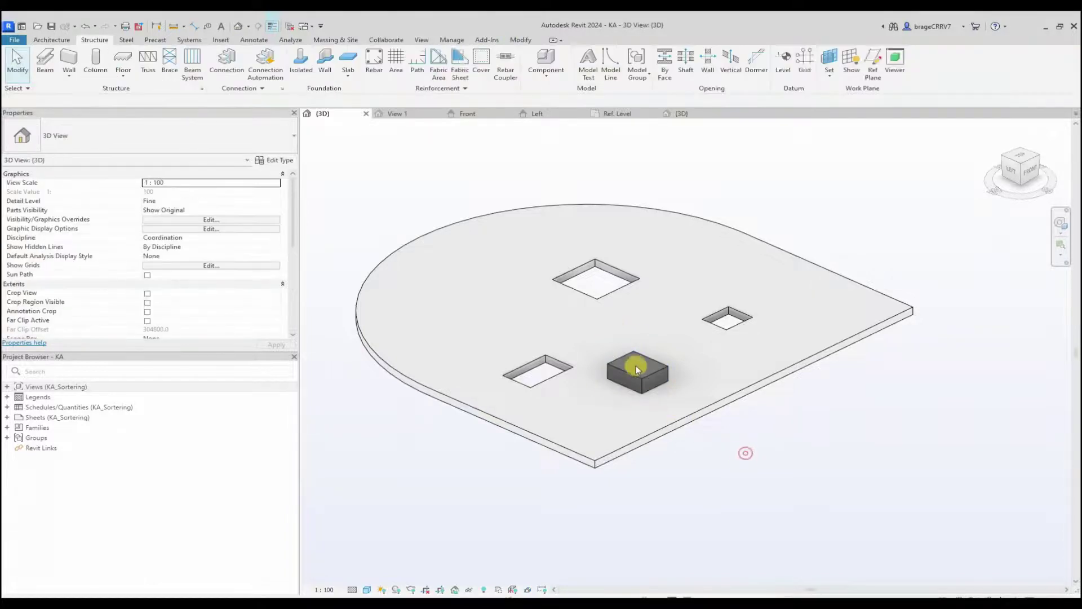
pyautogui.click(645, 387)
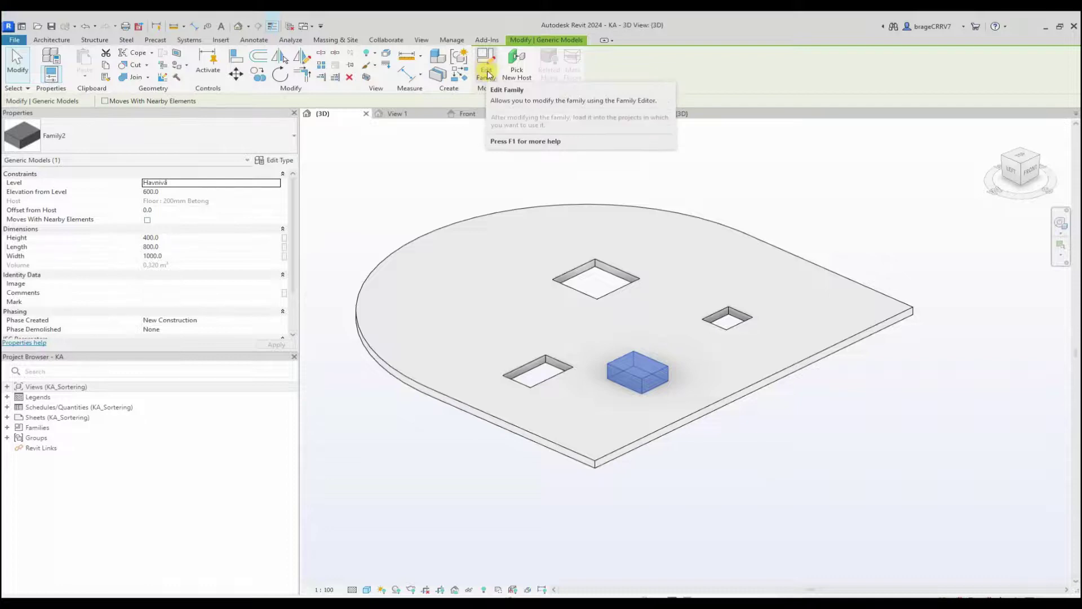
# Give the selected Family2 block Height 500, Length 500 and Width 1500 in Properties.
pyautogui.moveTo(770, 436); pyautogui.dragTo(763, 427, button='middle')
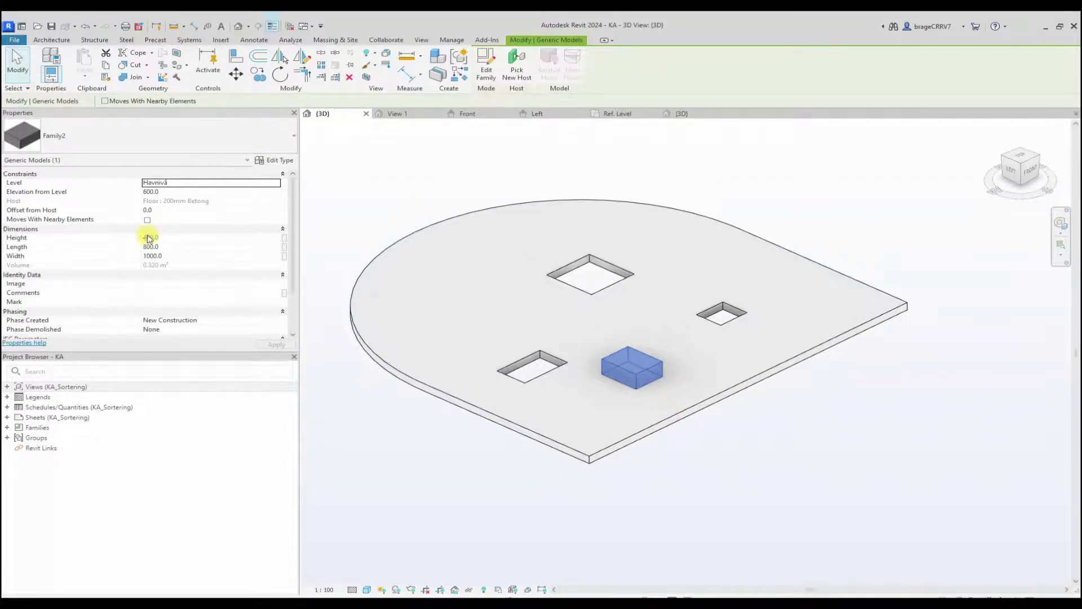
pyautogui.click(171, 237)
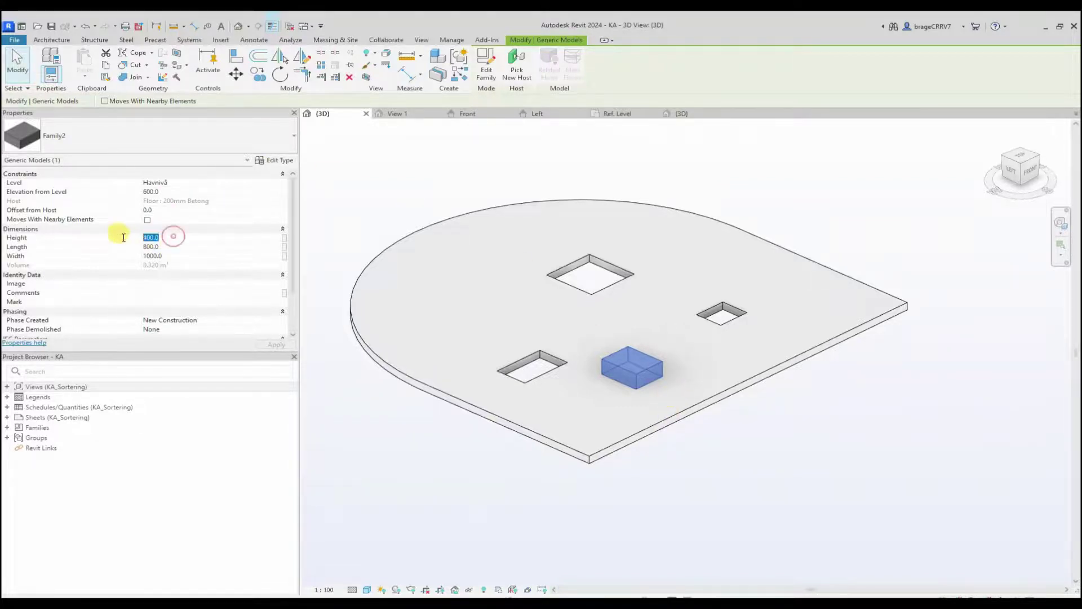
pyautogui.write('500')
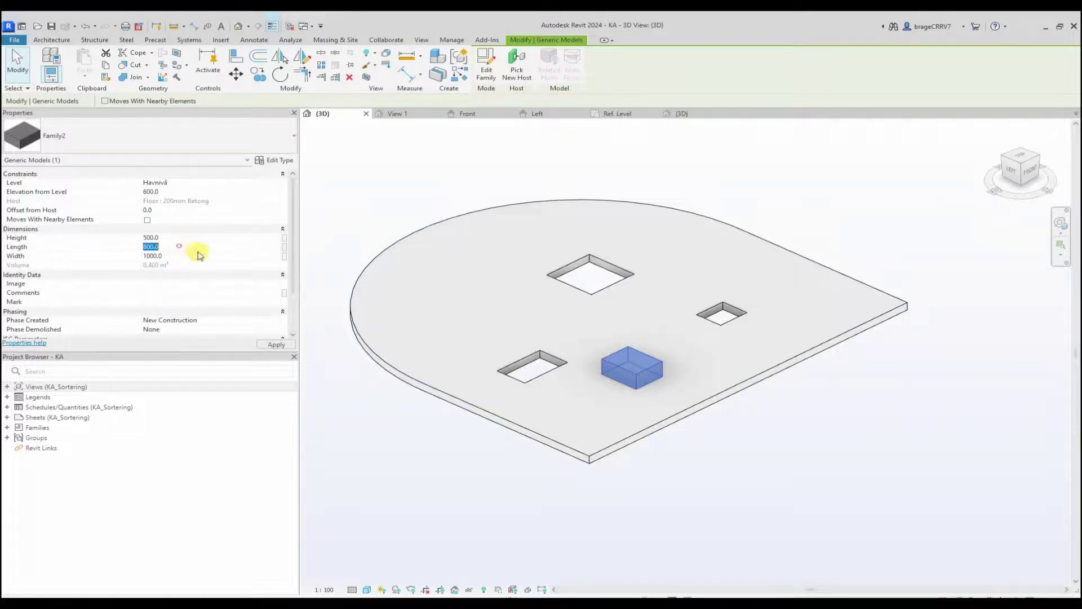
pyautogui.press('Tab')
pyautogui.click(195, 243)
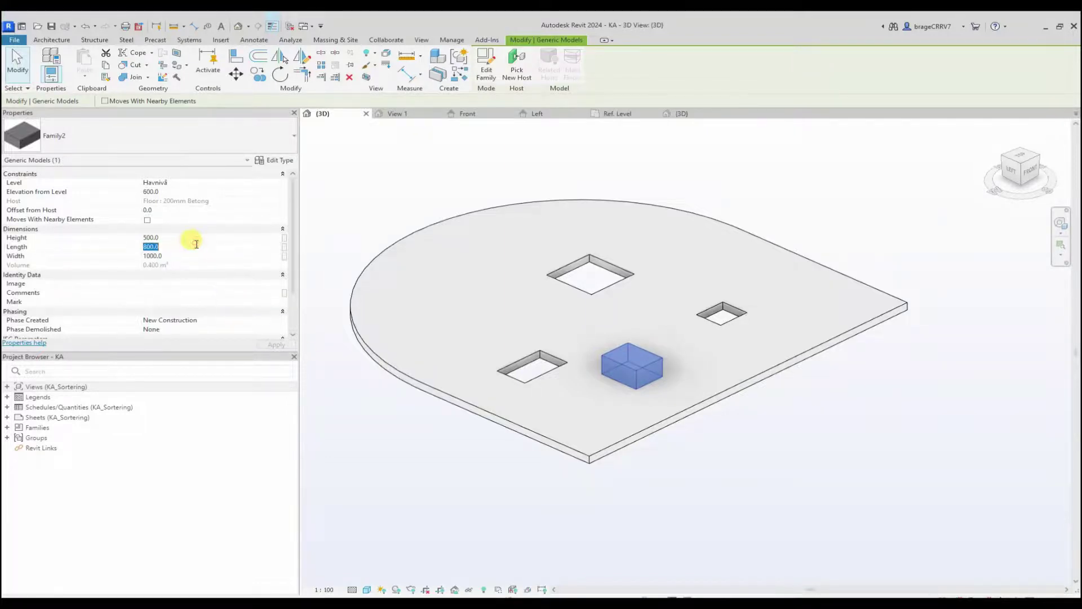
pyautogui.write('500')
pyautogui.press('Return')
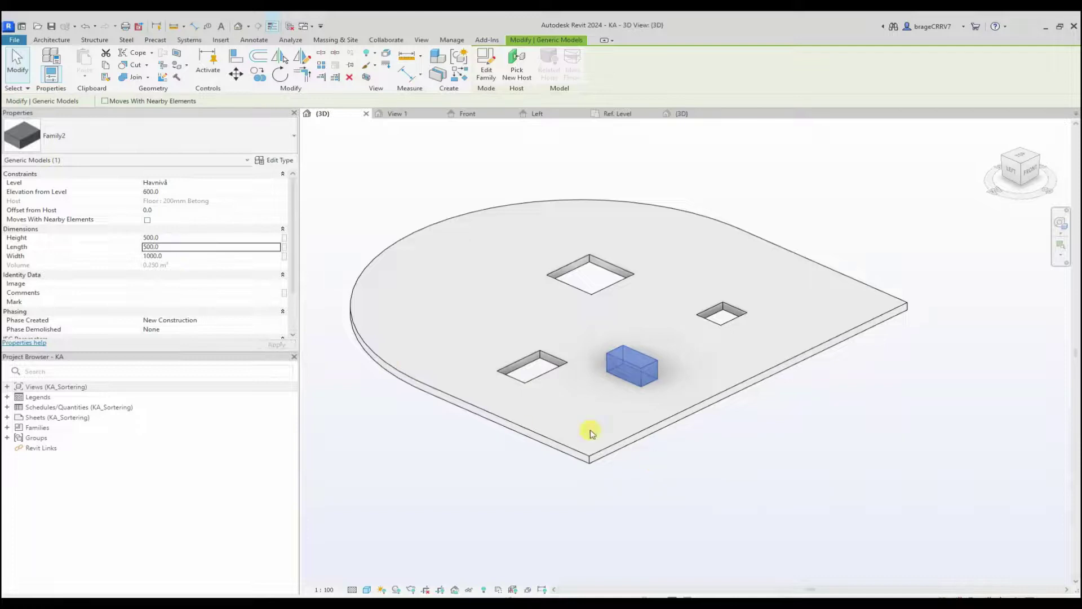
pyautogui.click(187, 253)
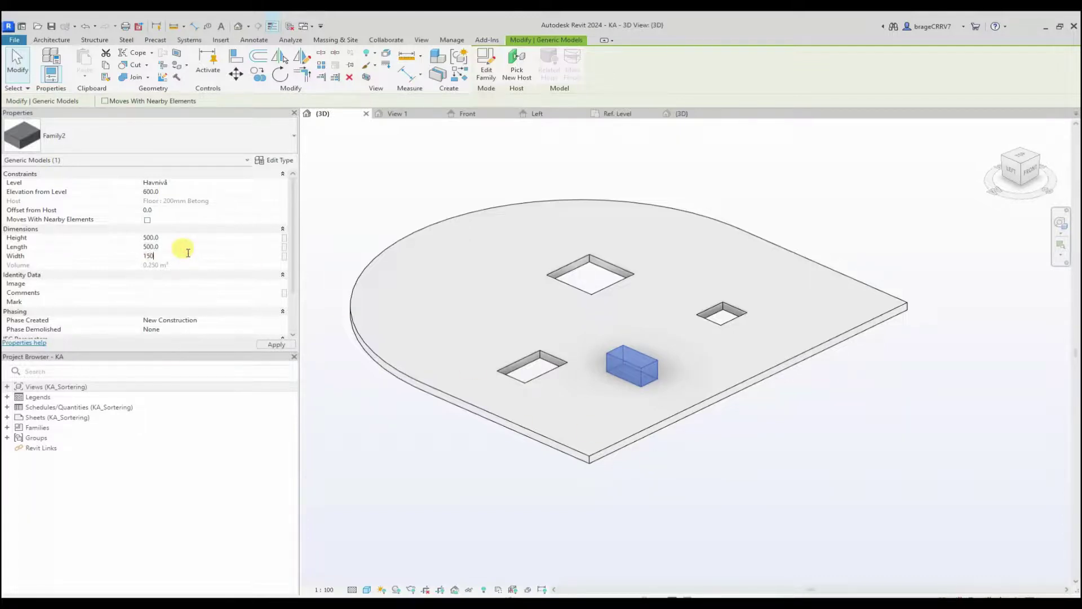
pyautogui.write('1500')
pyautogui.click(710, 444)
pyautogui.click(710, 445)
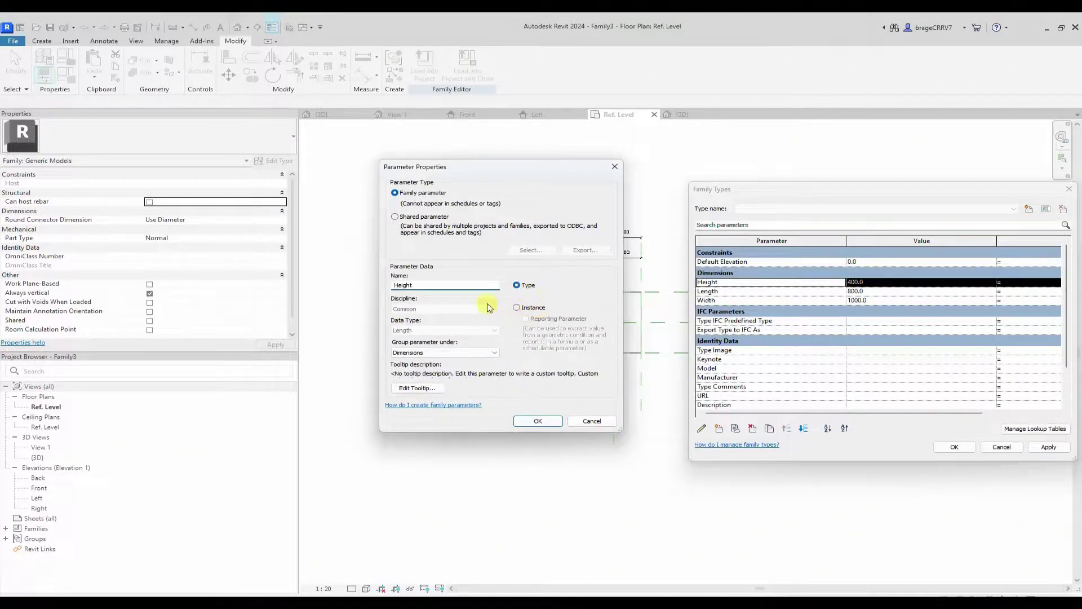
# Close the Parameter Properties and Family Types dialogs.
pyautogui.click(613, 166)
pyautogui.moveTo(874, 188); pyautogui.dragTo(832, 188)
pyautogui.click(1029, 190)
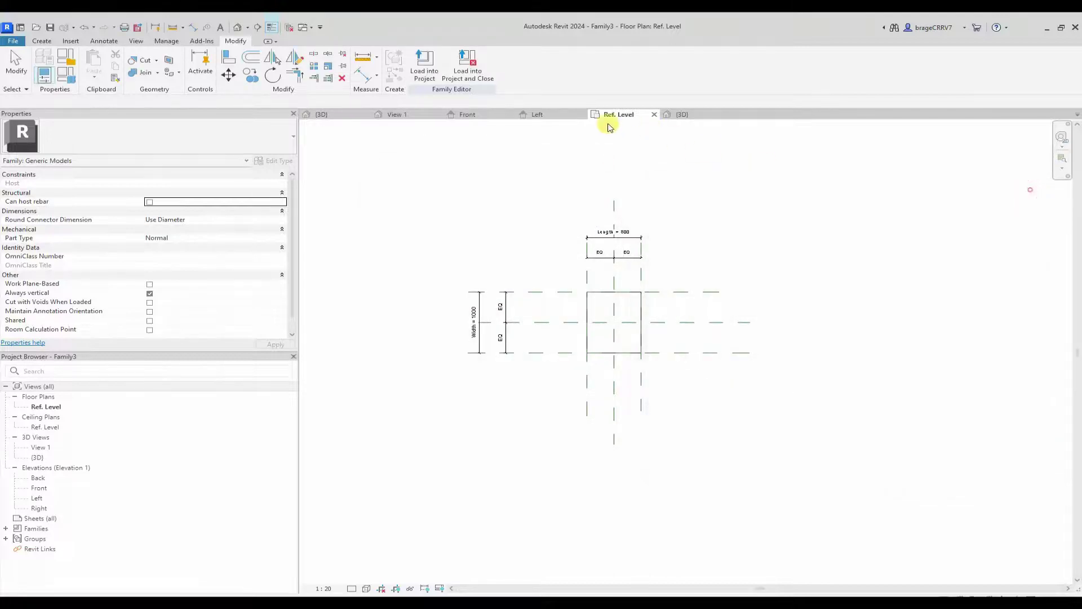
# Return to the KA project's 3D view and select the third long block.
pyautogui.click(325, 112)
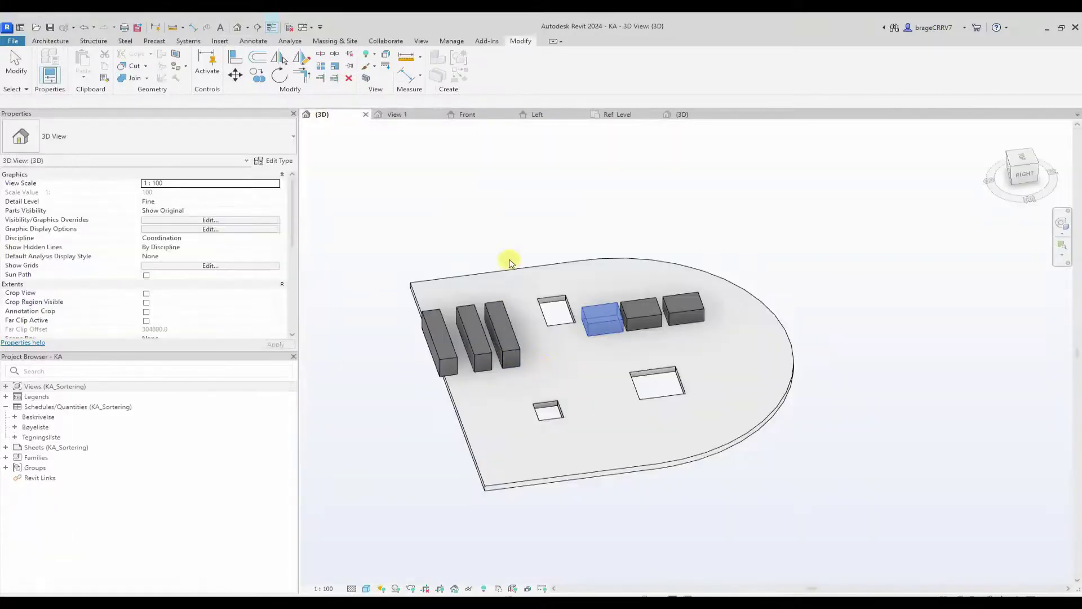
pyautogui.scroll(3, 452, 222)
pyautogui.click(524, 324)
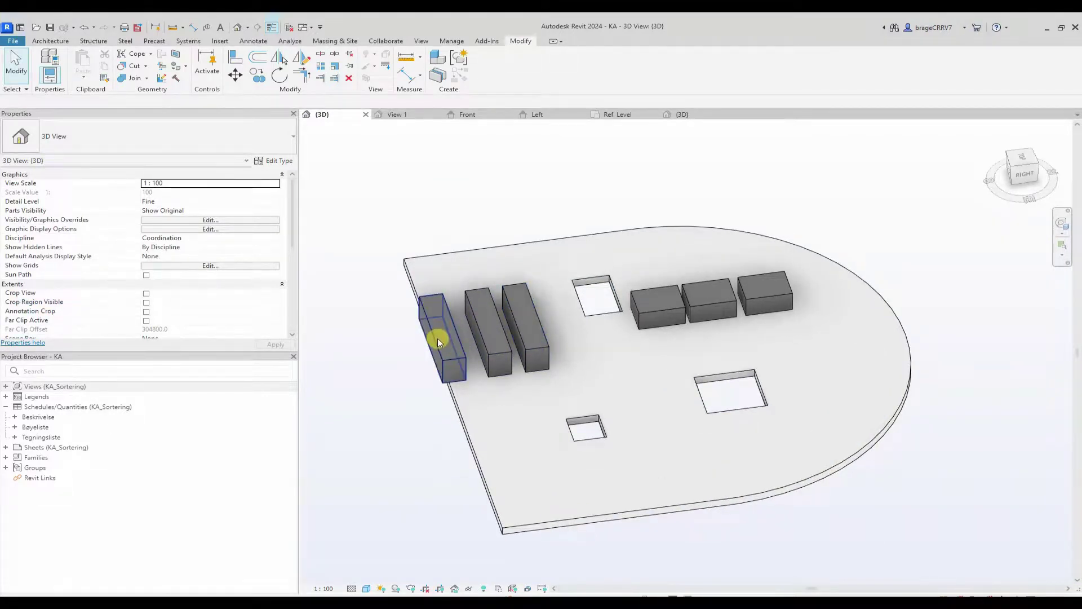
pyautogui.click(527, 343)
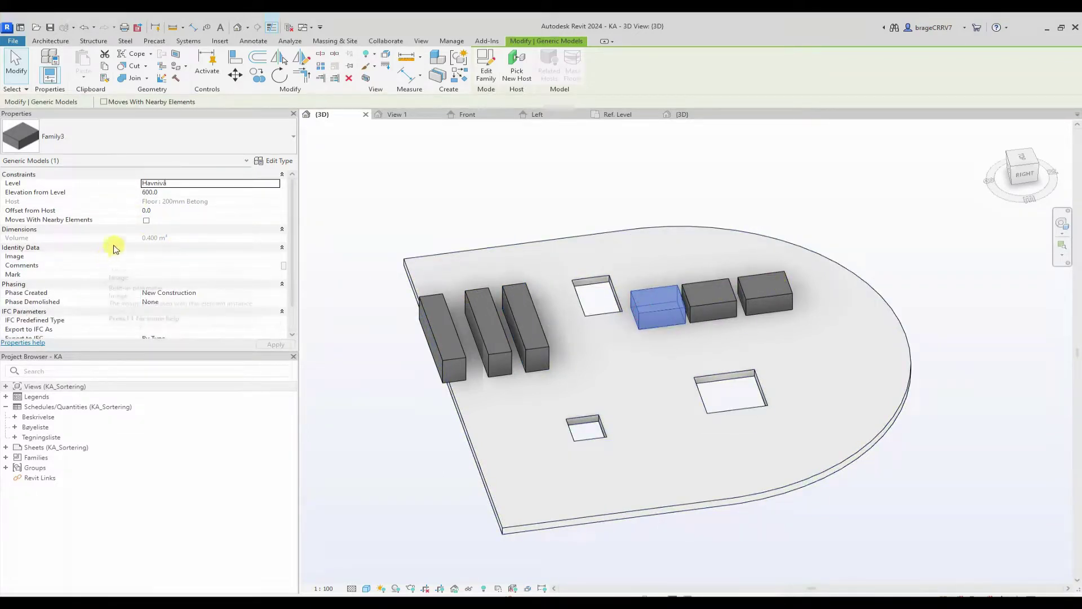
pyautogui.click(278, 162)
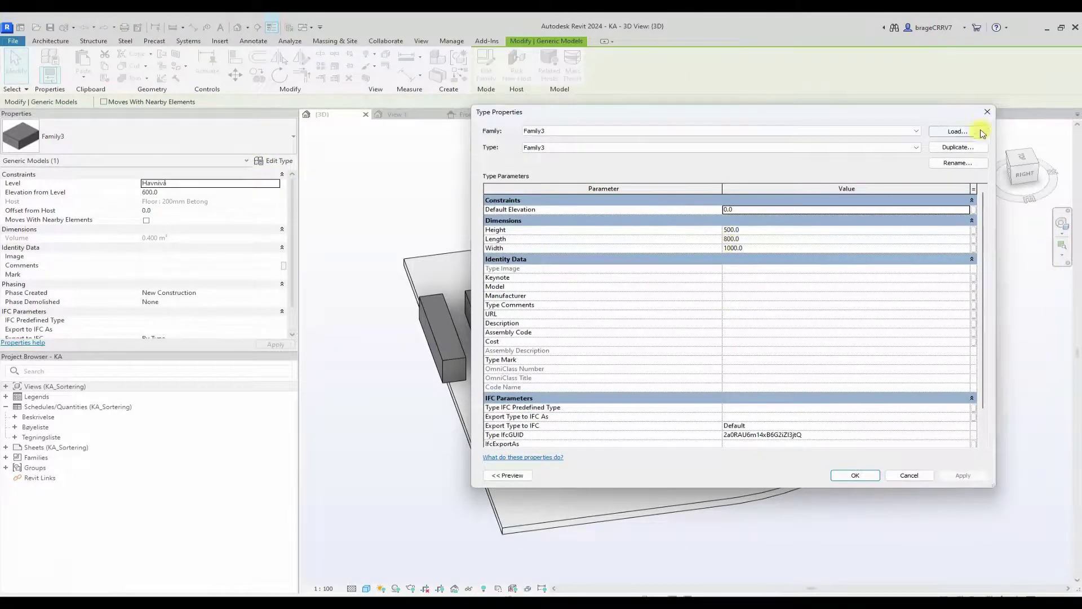
pyautogui.click(987, 112)
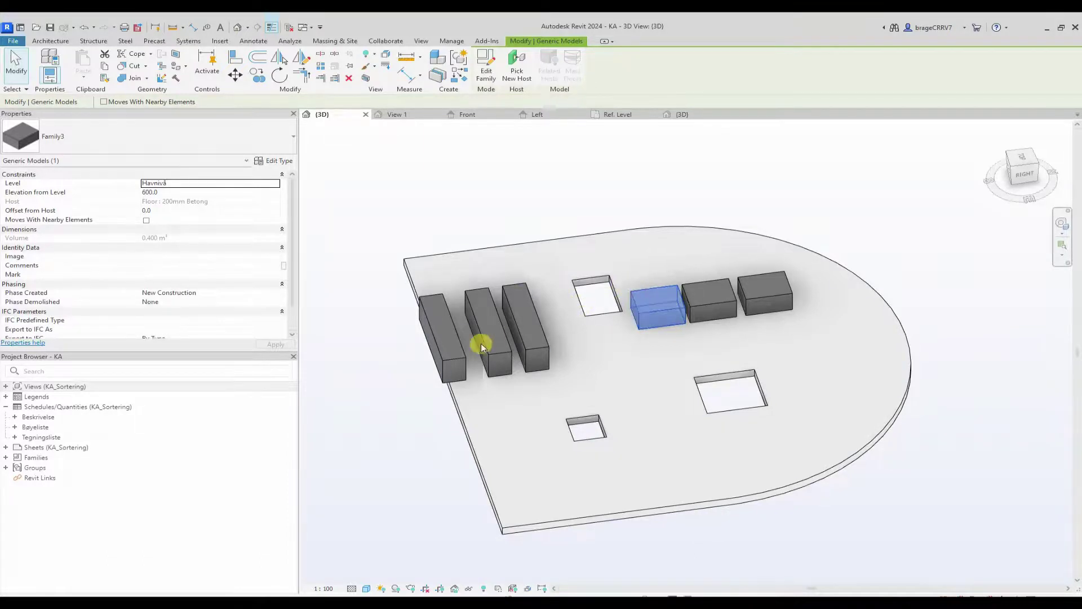
# Raise the leftmost Family2 block's instance Height from 700 to 1500.
pyautogui.click(454, 333)
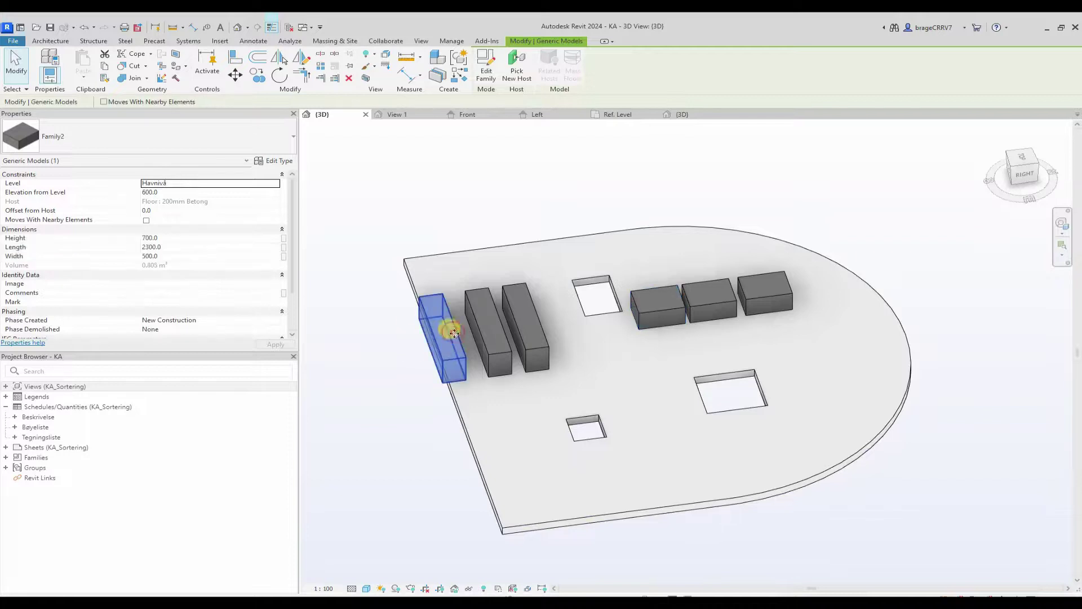
pyautogui.click(170, 237)
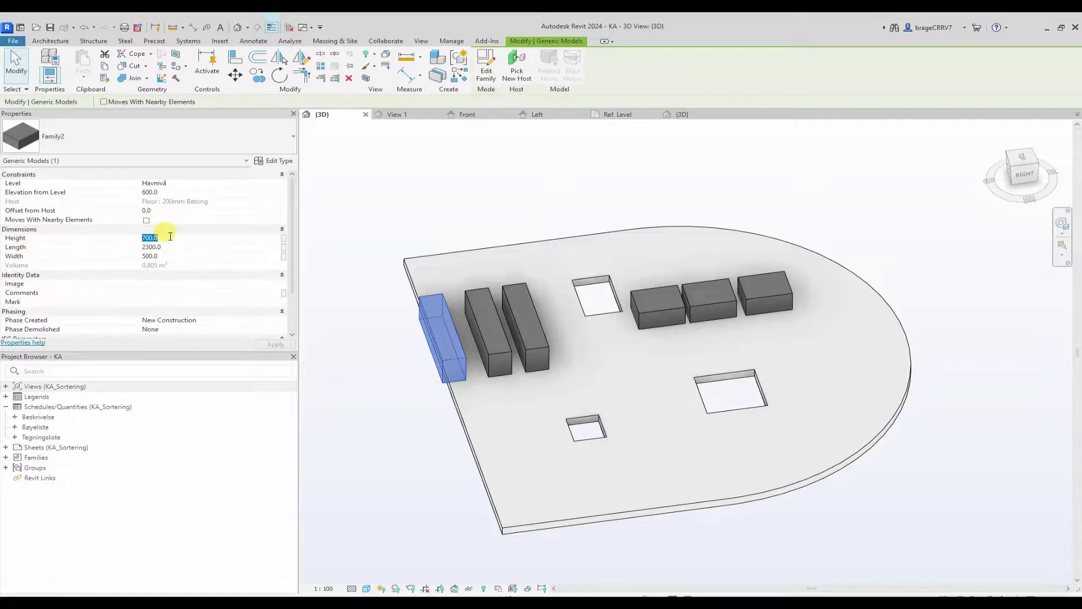
pyautogui.write('1500')
pyautogui.click(275, 344)
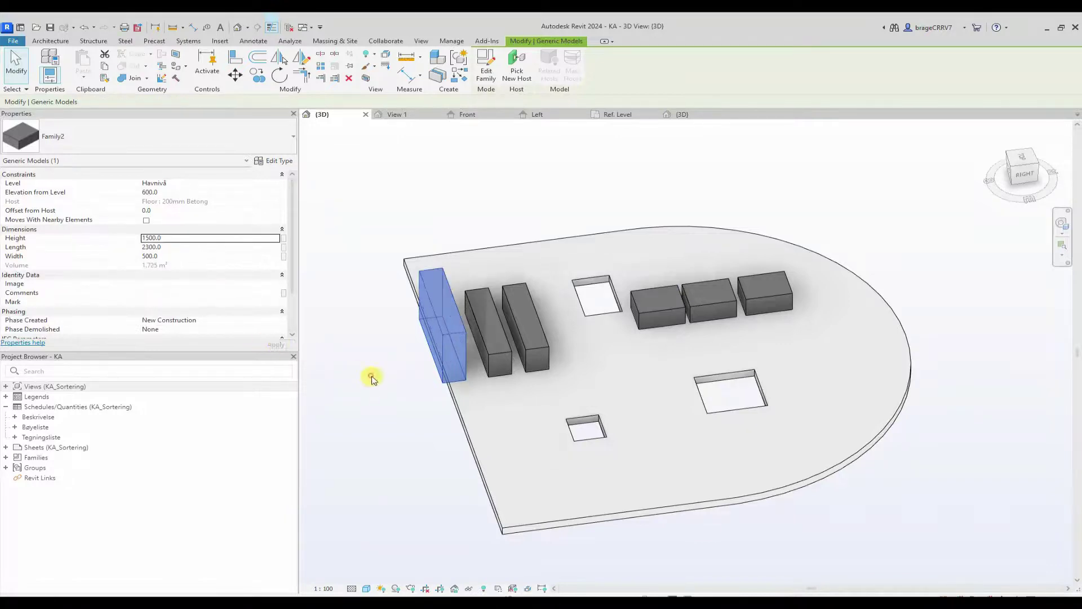
pyautogui.click(371, 379)
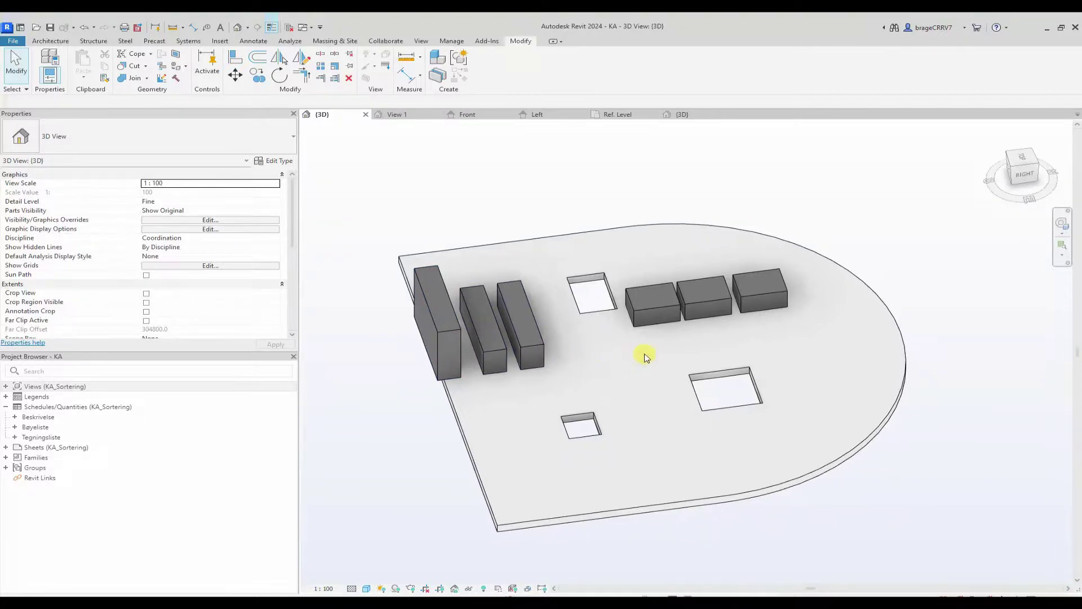
# Set Family3's type Height to 1500 via Edit Type so all three blocks grow.
pyautogui.click(709, 305)
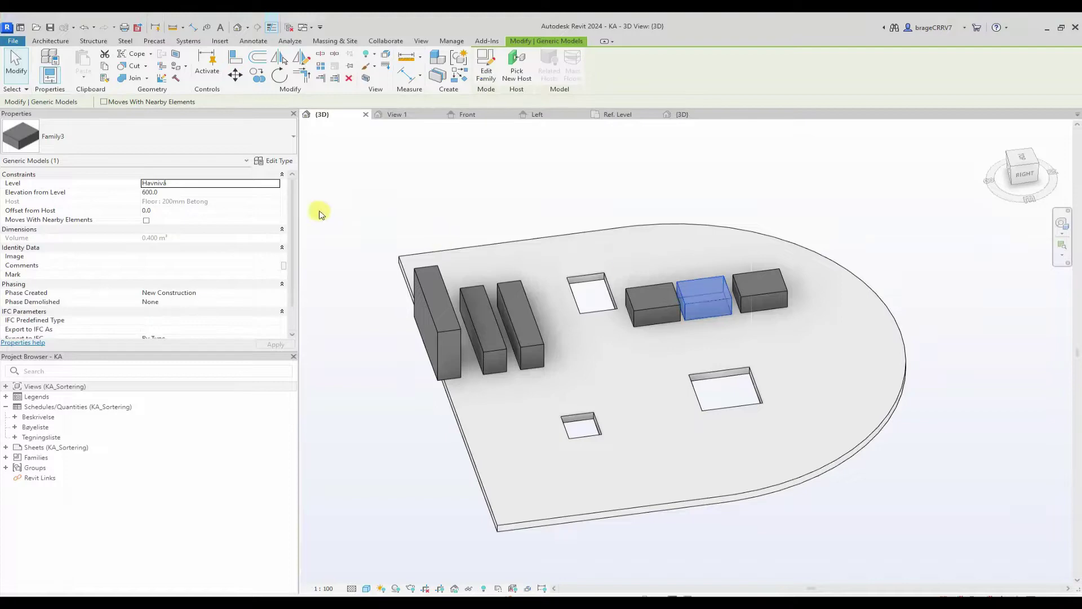
pyautogui.click(279, 162)
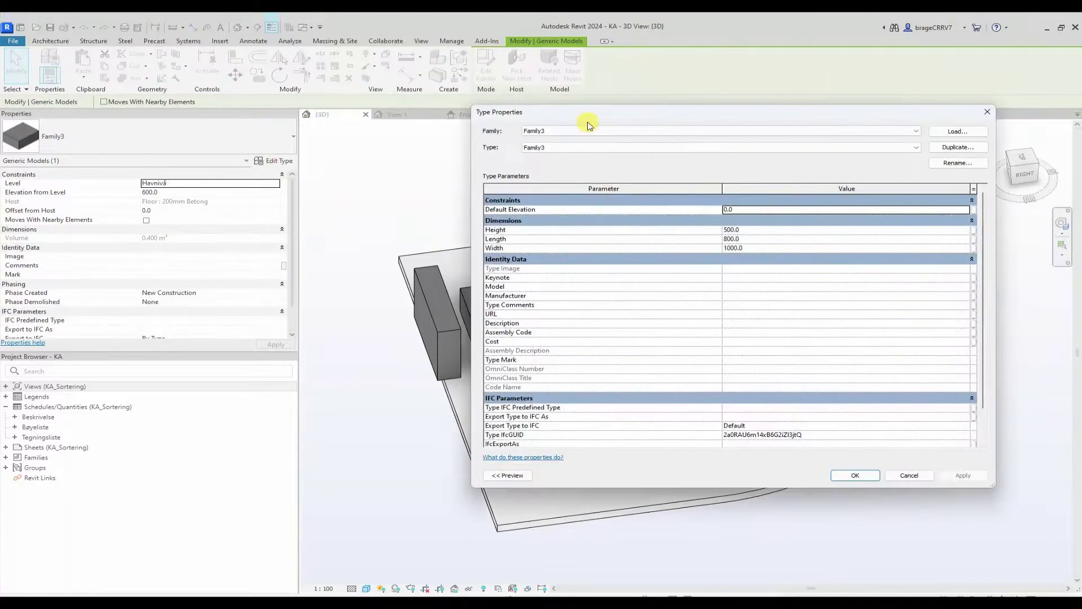
pyautogui.moveTo(587, 121); pyautogui.dragTo(168, 131)
pyautogui.click(341, 257)
pyautogui.write('1500')
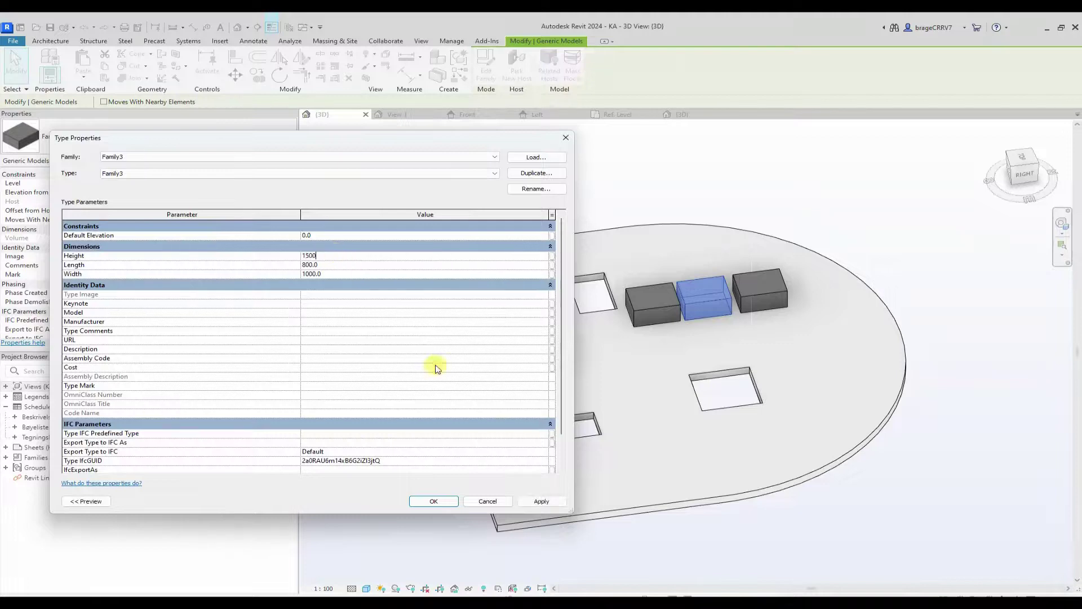
pyautogui.click(541, 501)
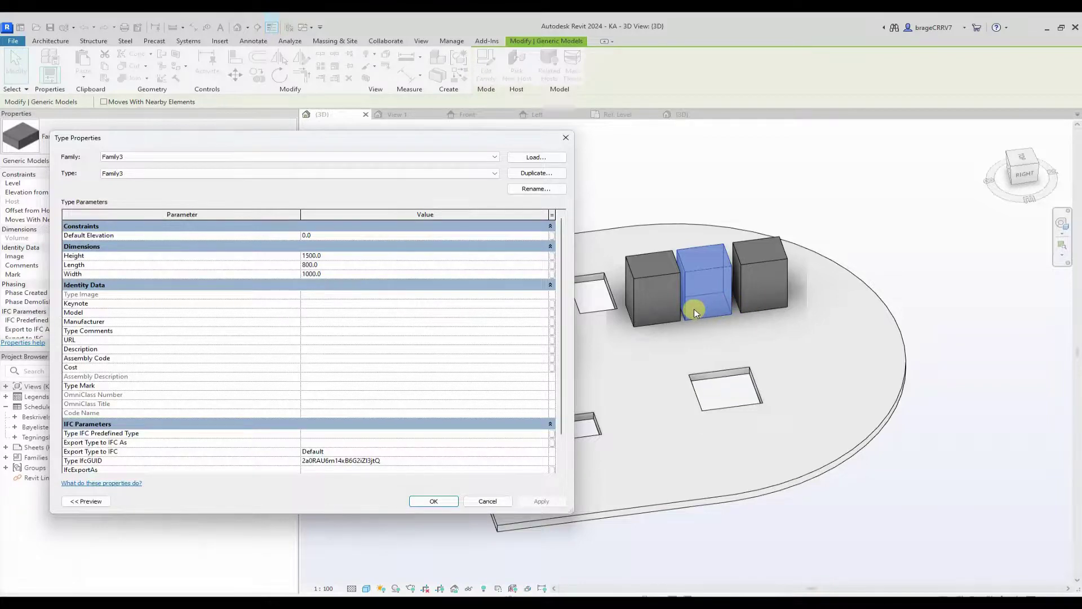
pyautogui.click(440, 502)
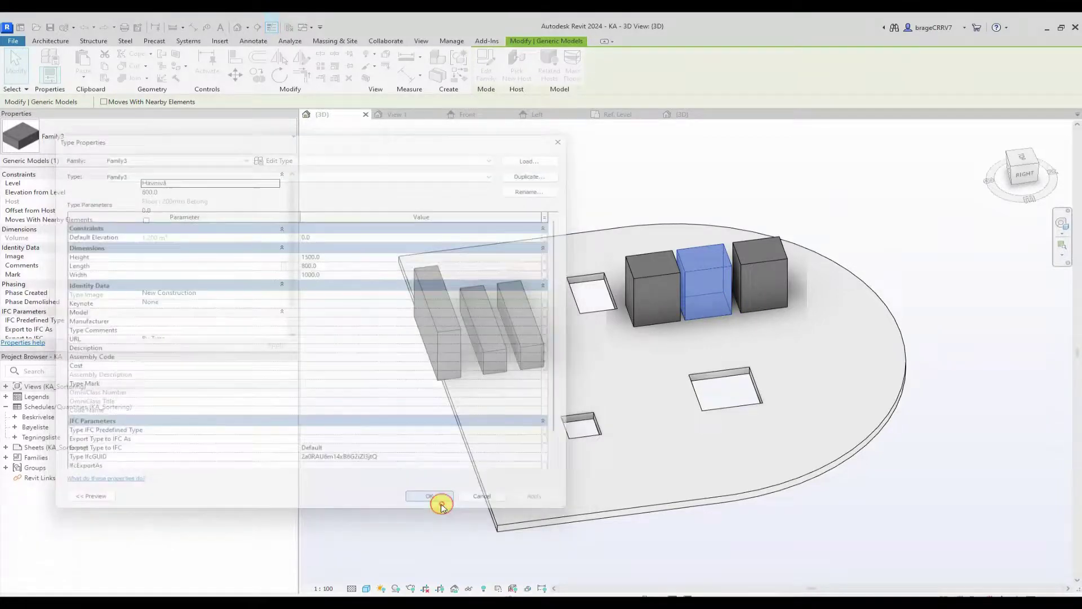
pyautogui.click(917, 419)
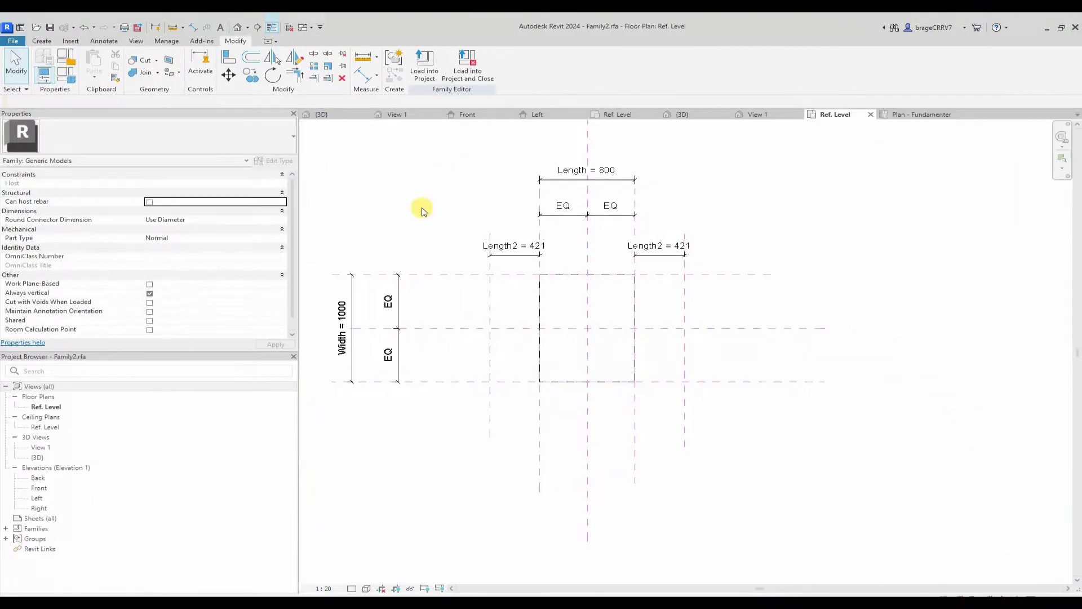
# Pan Family2's Ref. Level plan into view and switch to the Manage tab.
pyautogui.moveTo(424, 210)
pyautogui.mouseDown(button='middle')
pyautogui.moveTo(379, 164)
pyautogui.moveTo(408, 186)
pyautogui.mouseUp(button='middle')
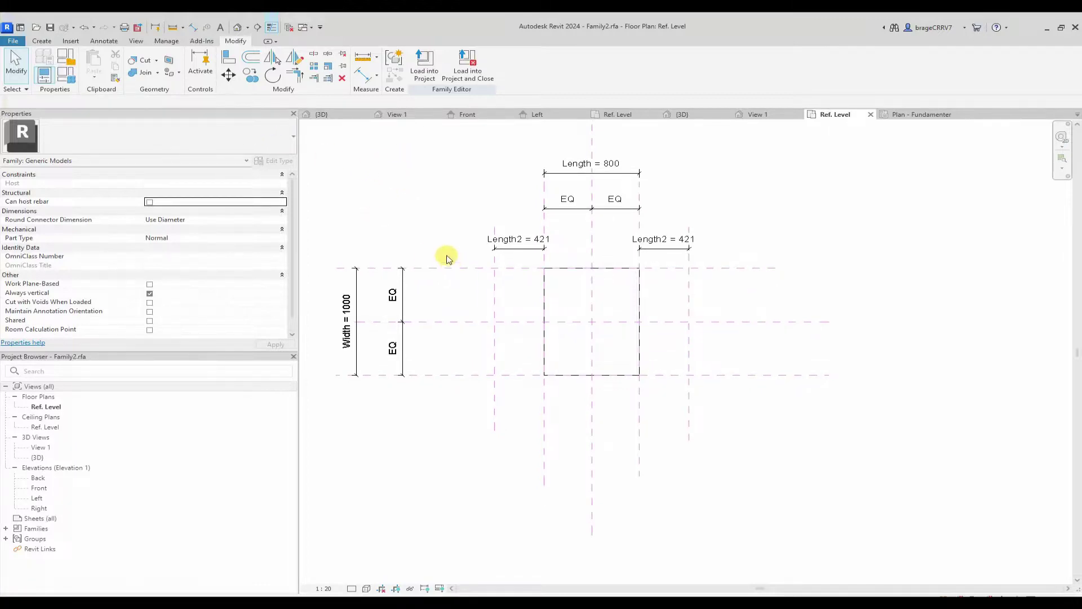
pyautogui.moveTo(447, 253); pyautogui.dragTo(464, 238, button='middle')
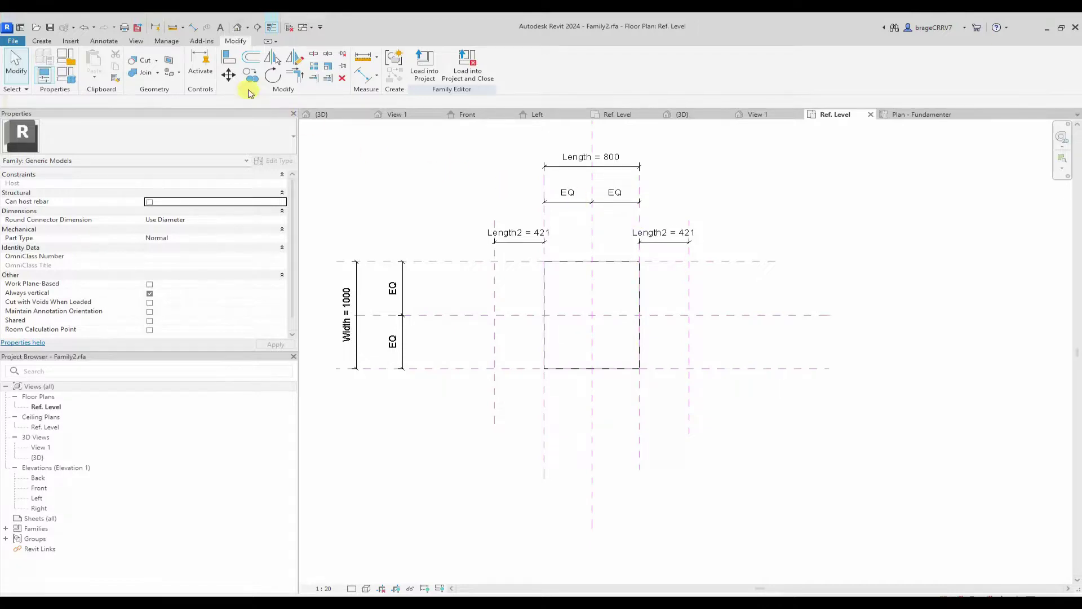
pyautogui.click(160, 41)
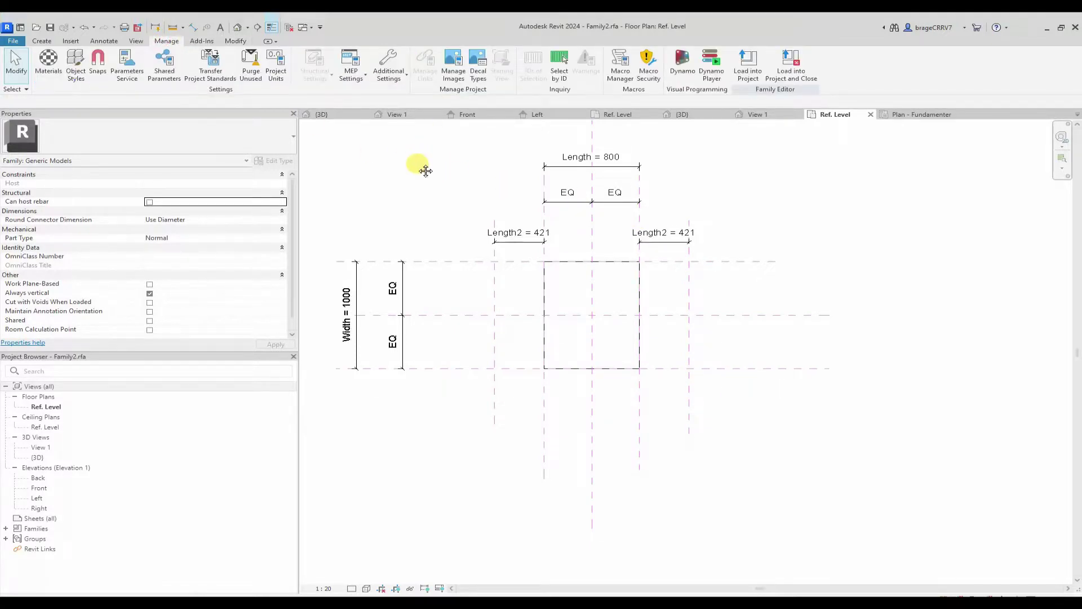
# Purge Family2's unused items, including material assets, in two passes until none remain.
pyautogui.click(252, 80)
pyautogui.moveTo(490, 159); pyautogui.dragTo(803, 158)
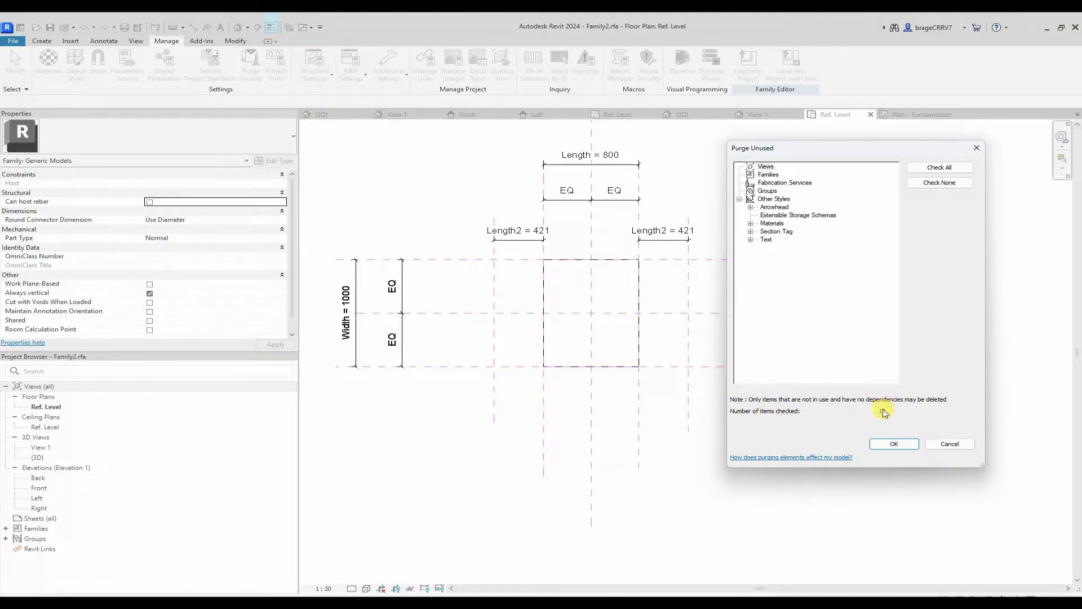
pyautogui.click(890, 444)
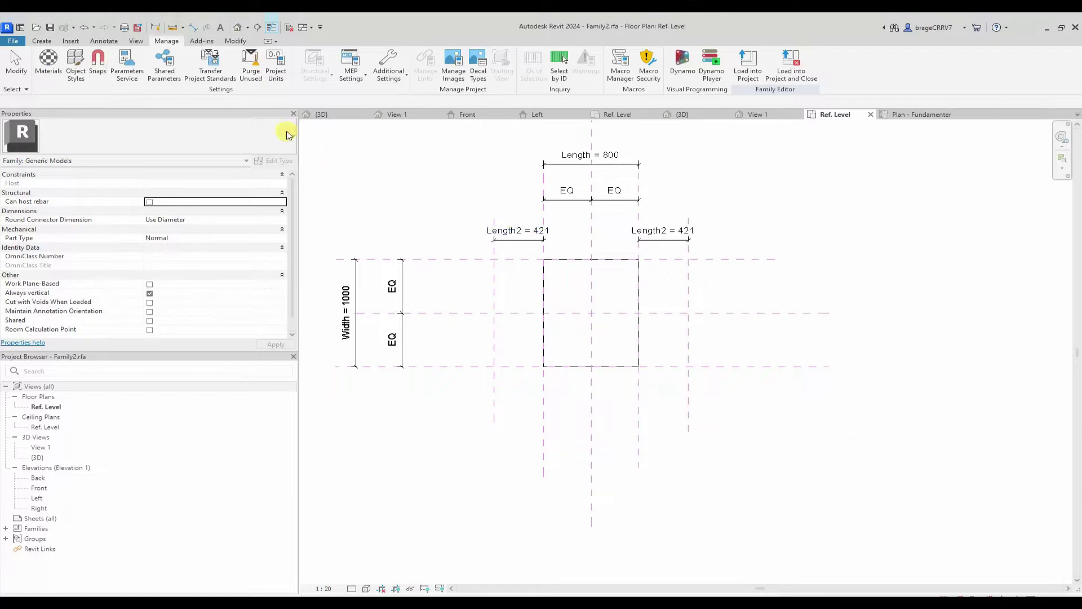
pyautogui.click(250, 65)
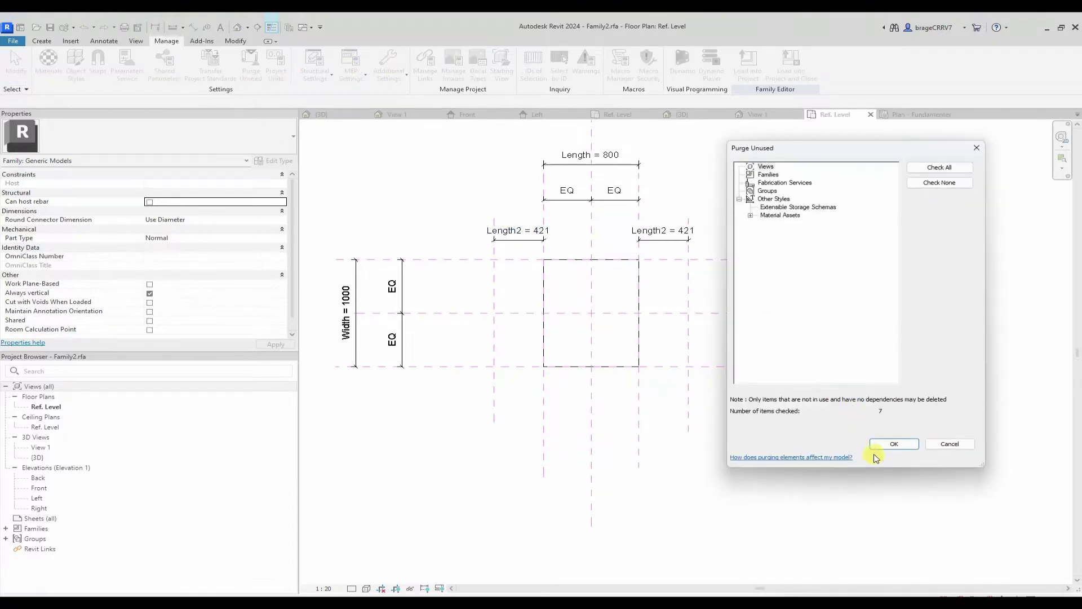
pyautogui.click(895, 444)
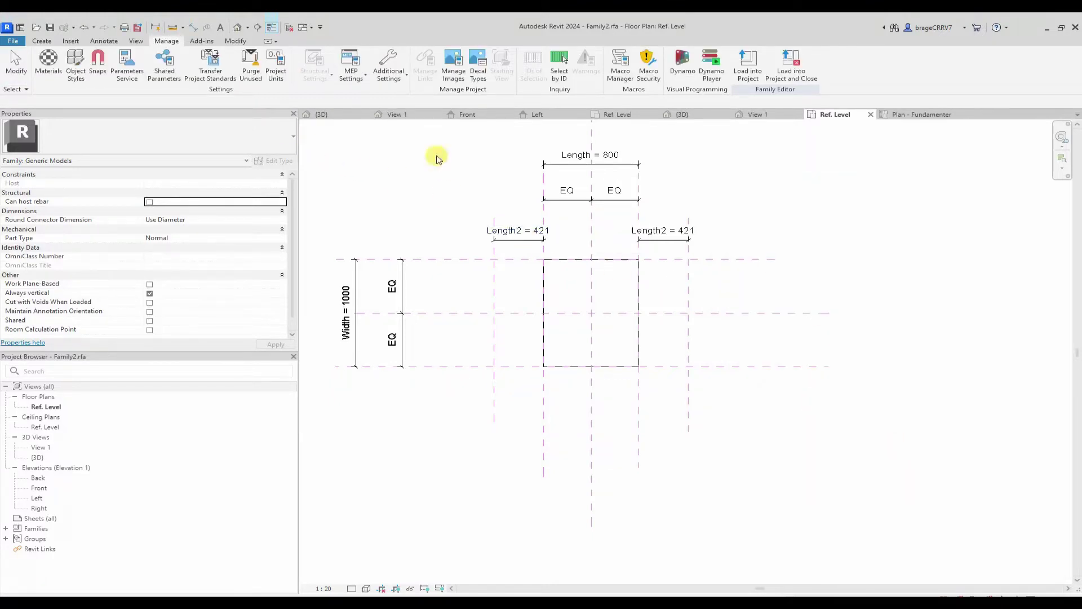
pyautogui.click(250, 65)
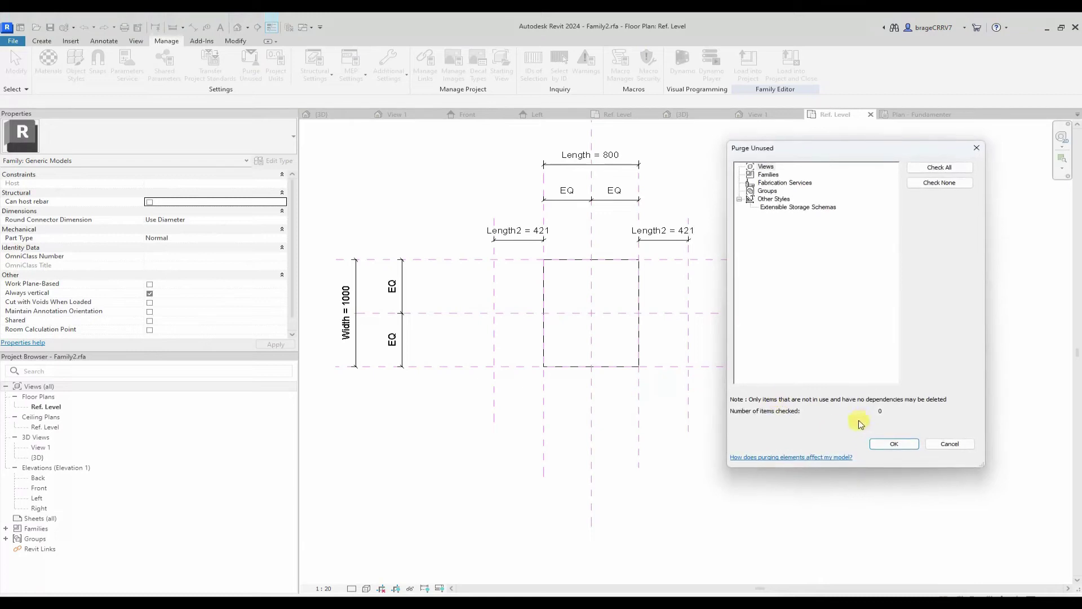
pyautogui.click(950, 443)
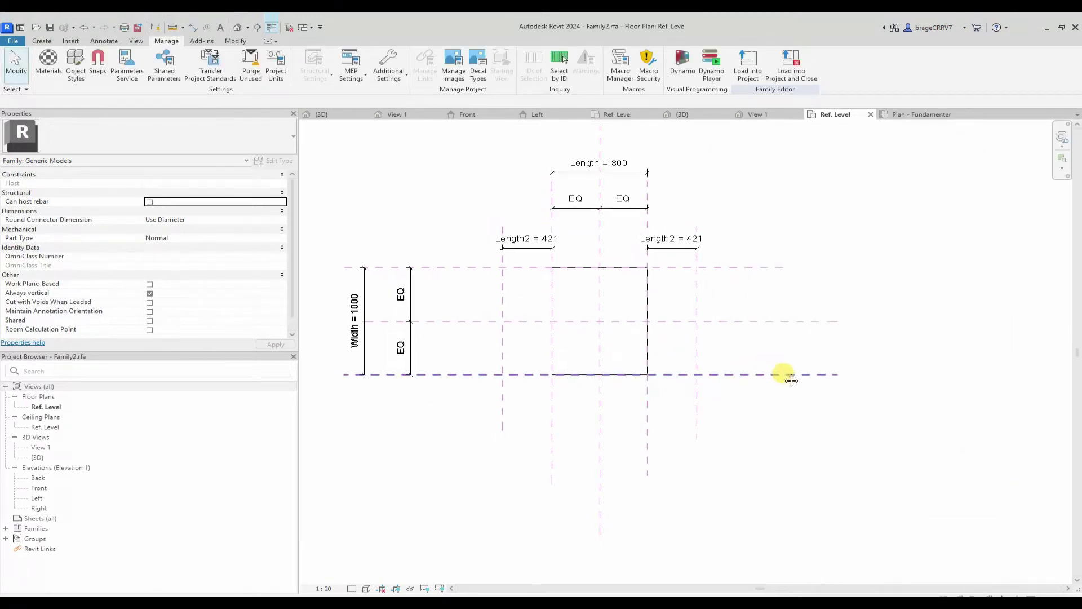